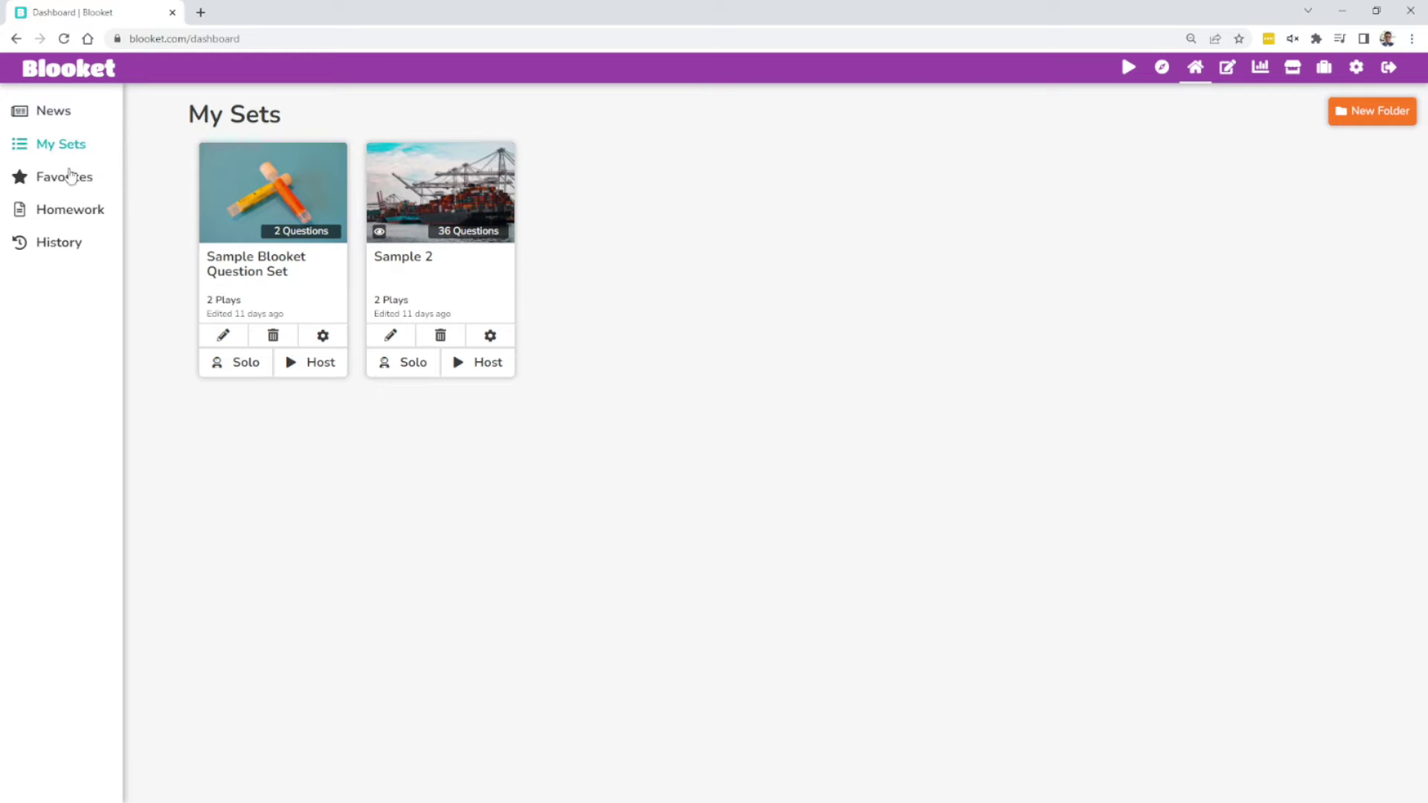
Start a new question set titled "Sample 3" with the description "This is a sample set of questions.".
click(75, 148)
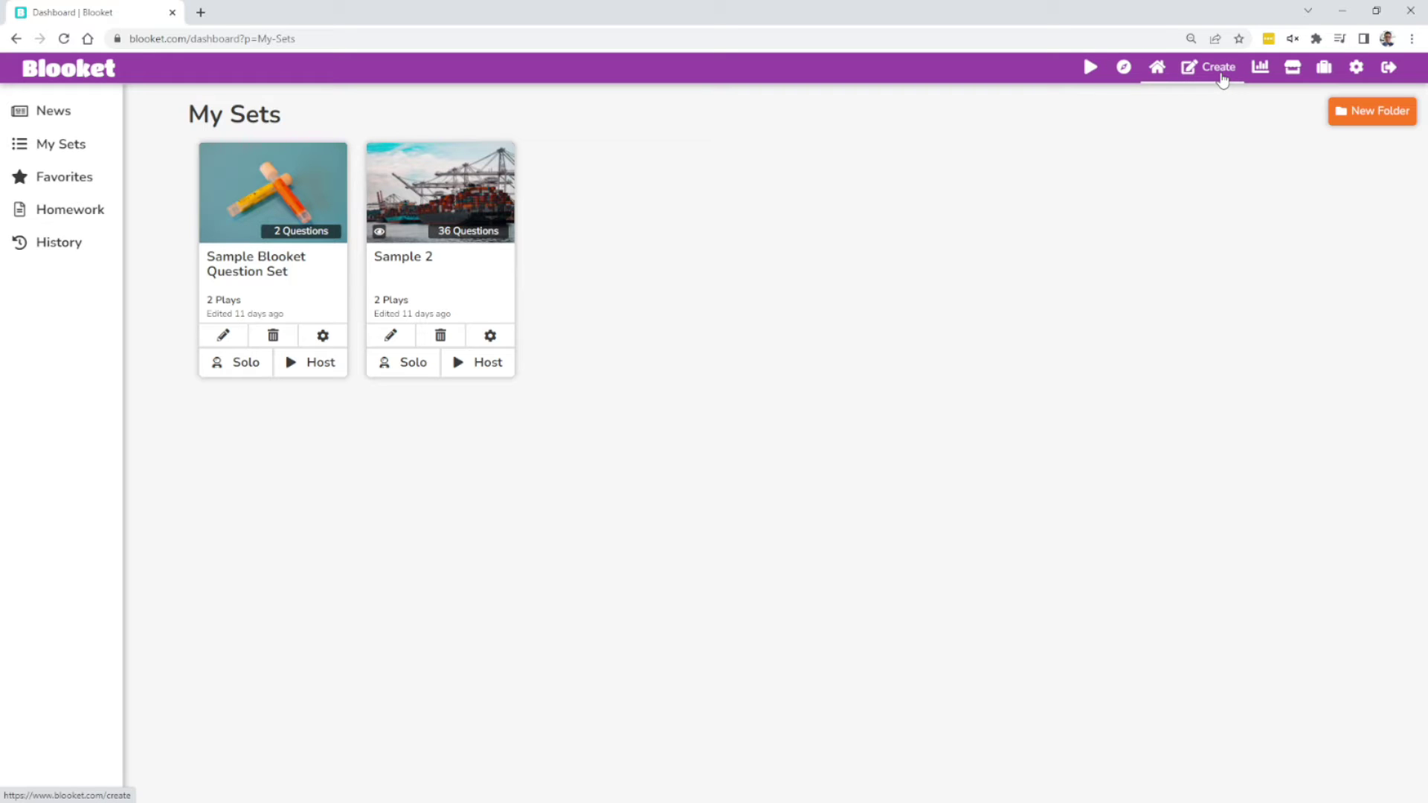
click(1222, 79)
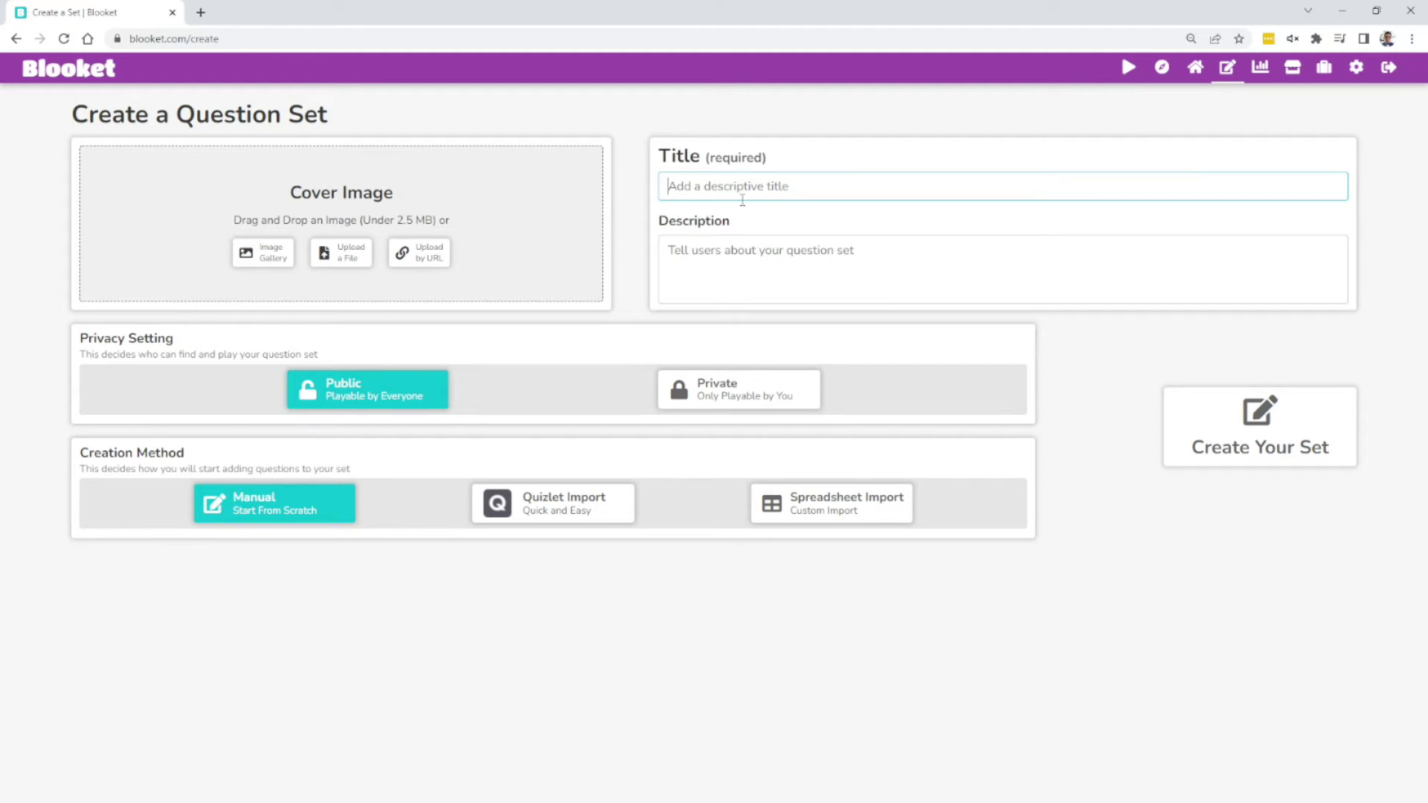
text(SAmple)
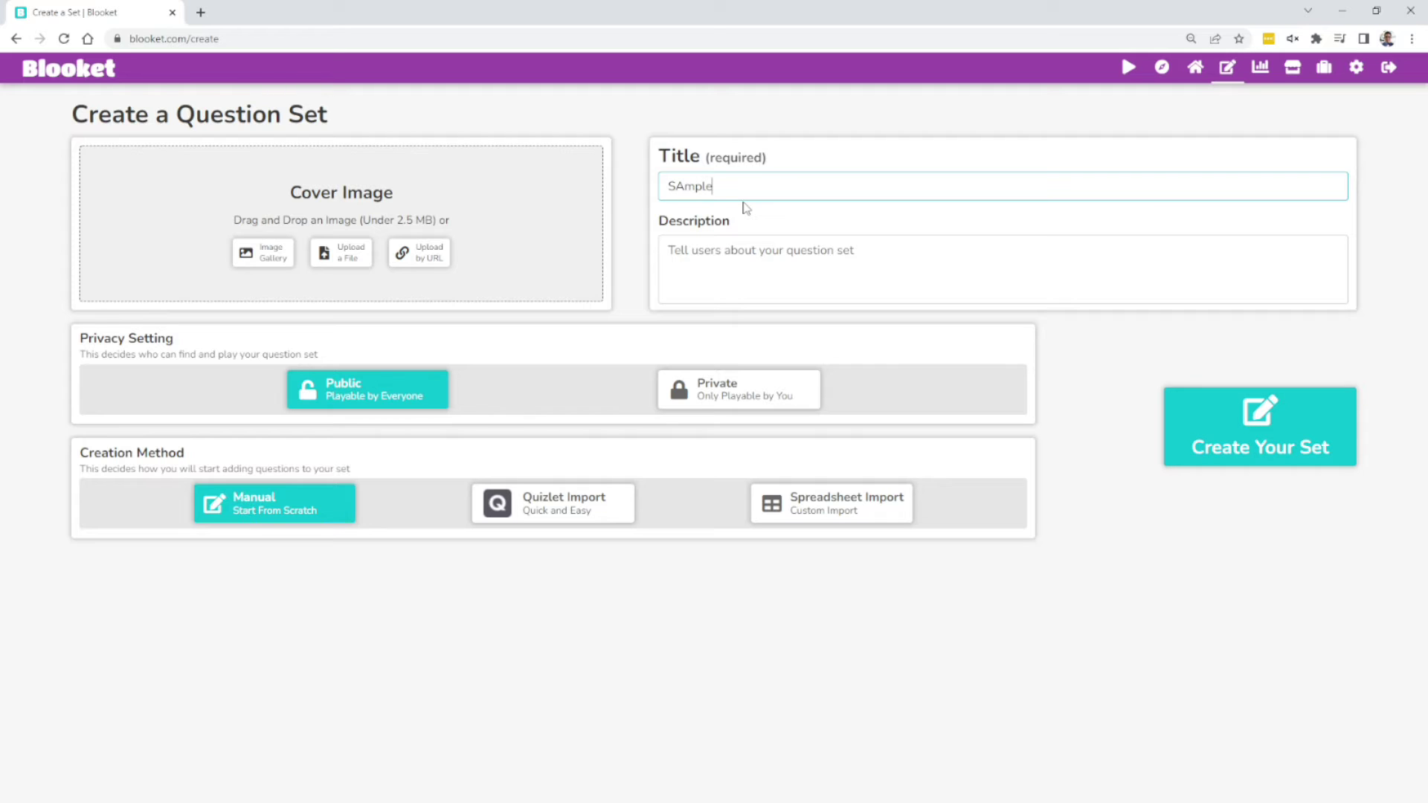
text(ple)
click(762, 290)
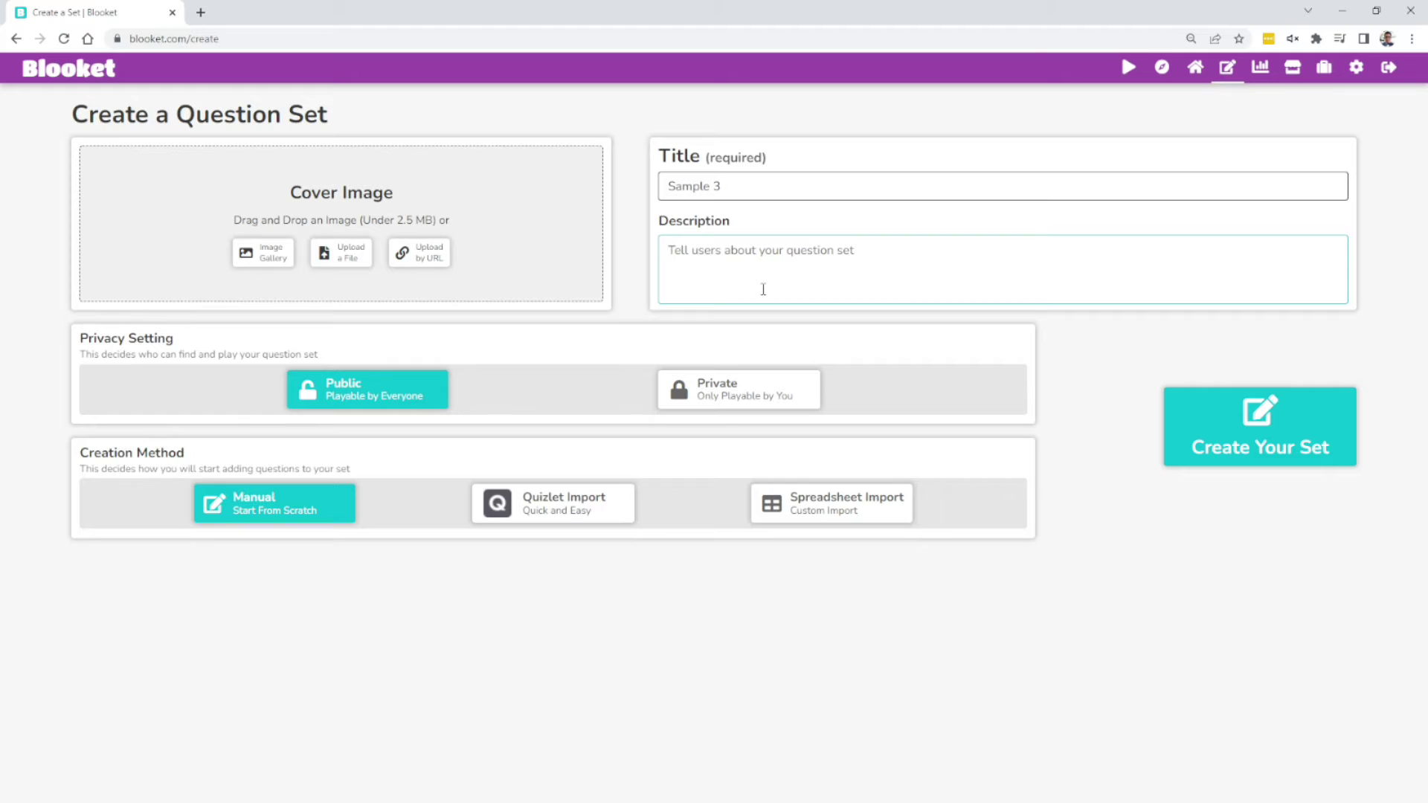
text(This is a sample set of questions.)
Choose Spreadsheet Import as the creation method and make a Google Sheets copy of the Blooket Spreadsheet Import Template.
click(851, 523)
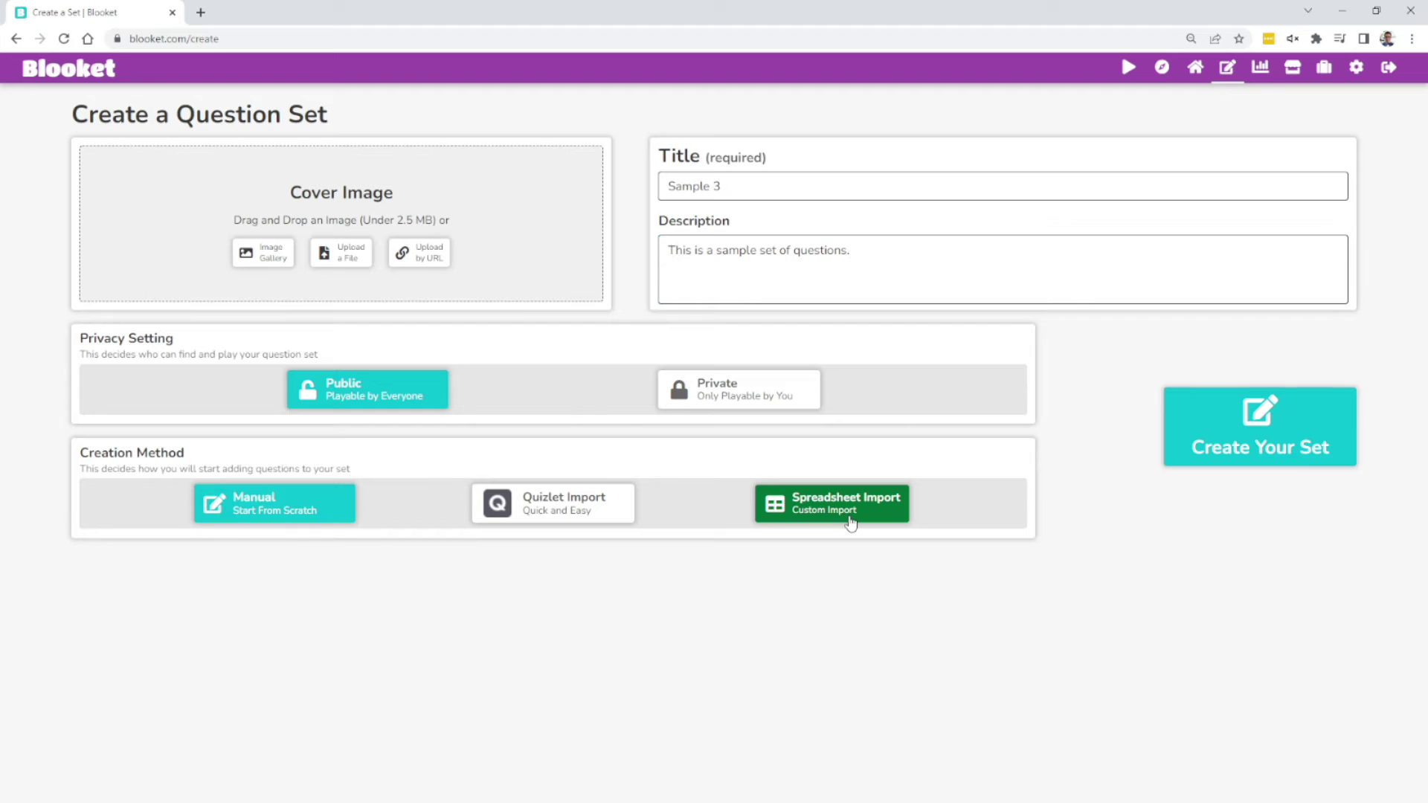
click(853, 522)
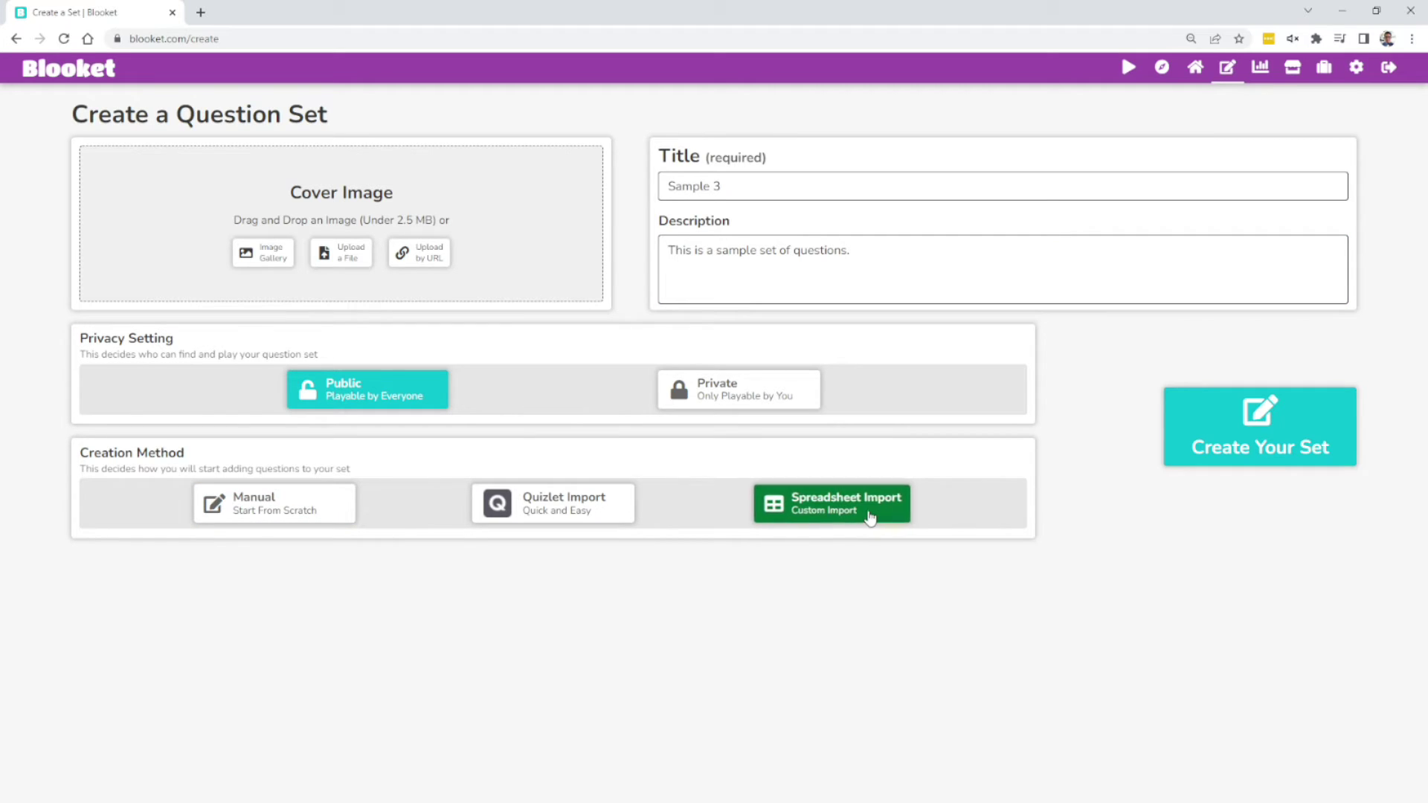
click(1237, 412)
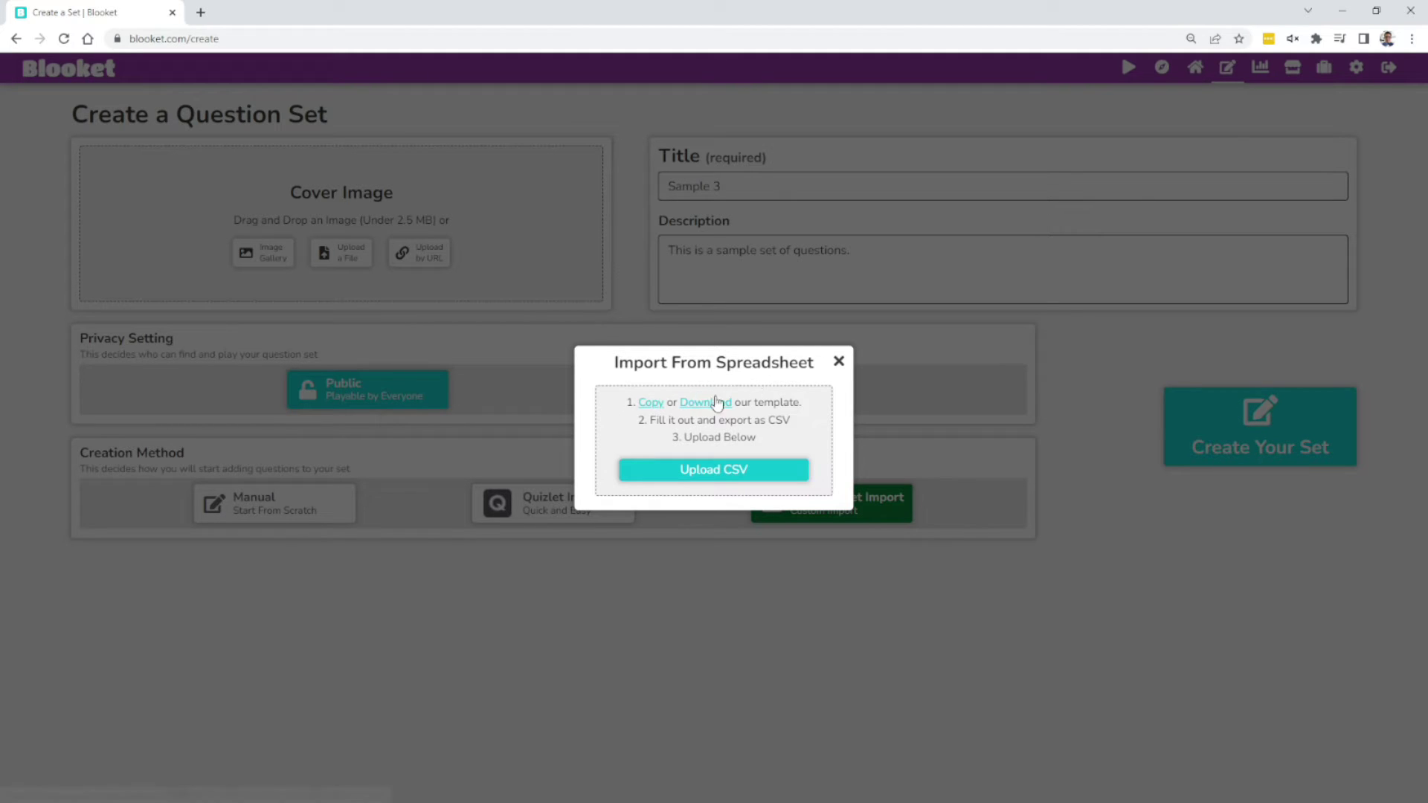
click(651, 403)
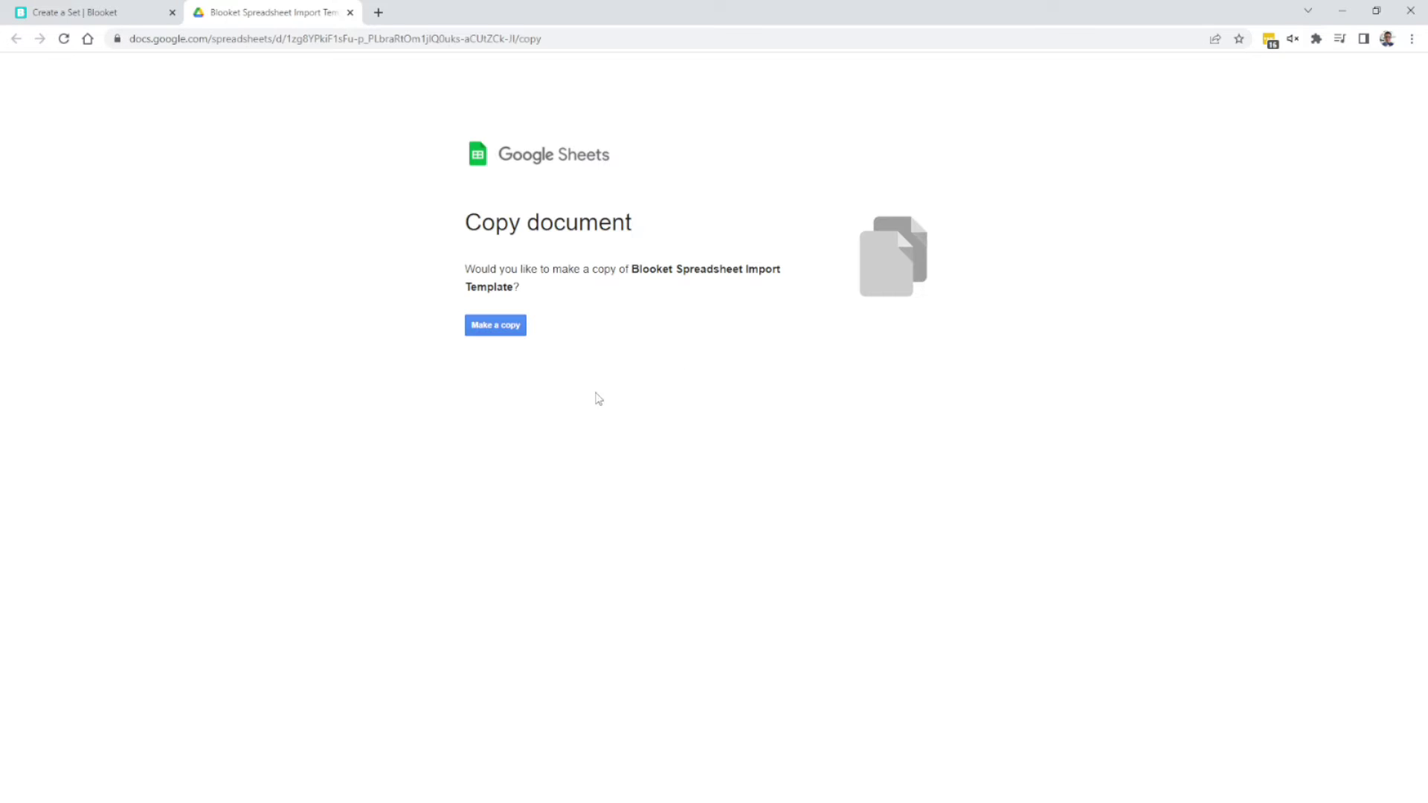
click(504, 329)
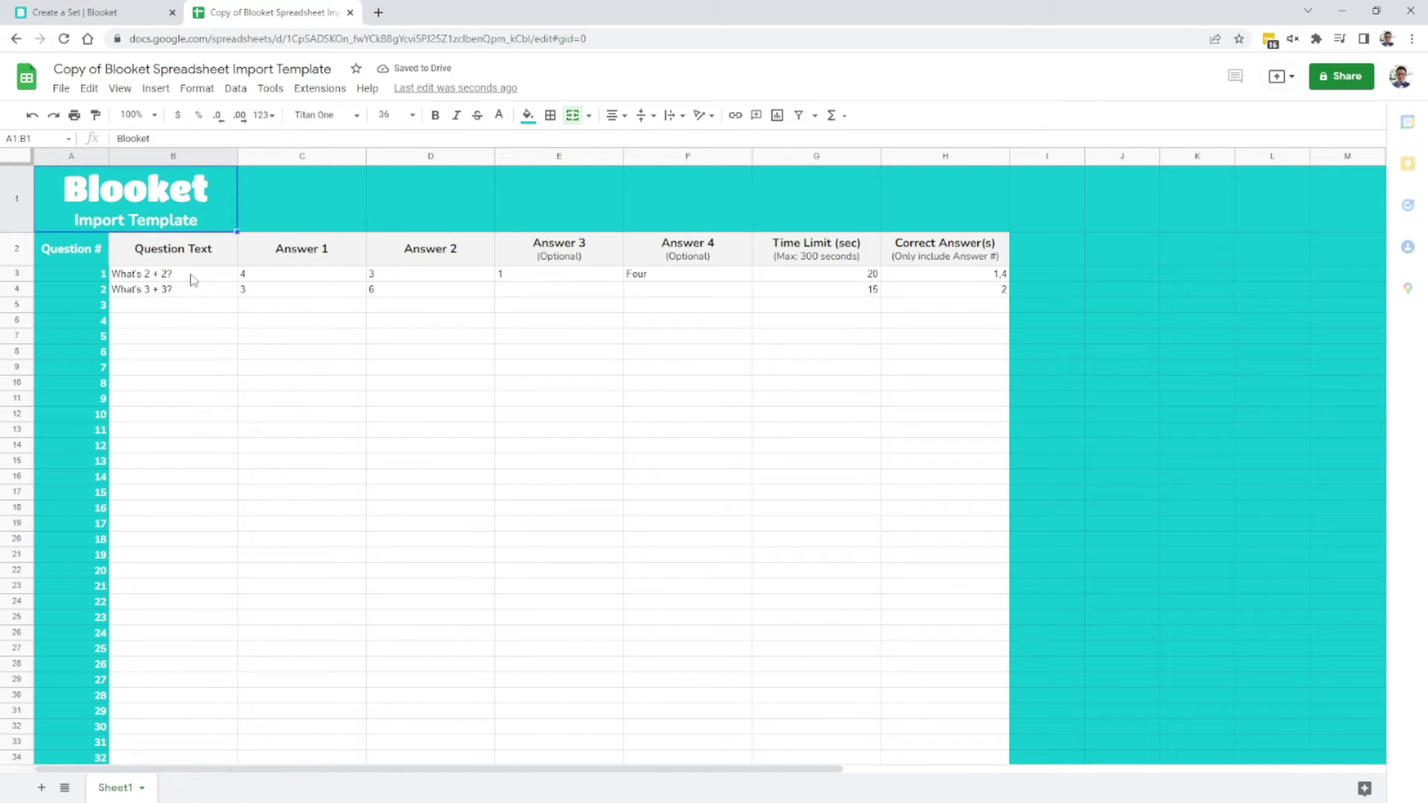
Examine the template's question text, answer, time limit and correct-answer columns, along with the spreadsheet's file export options.
drag(195, 274, 186, 537)
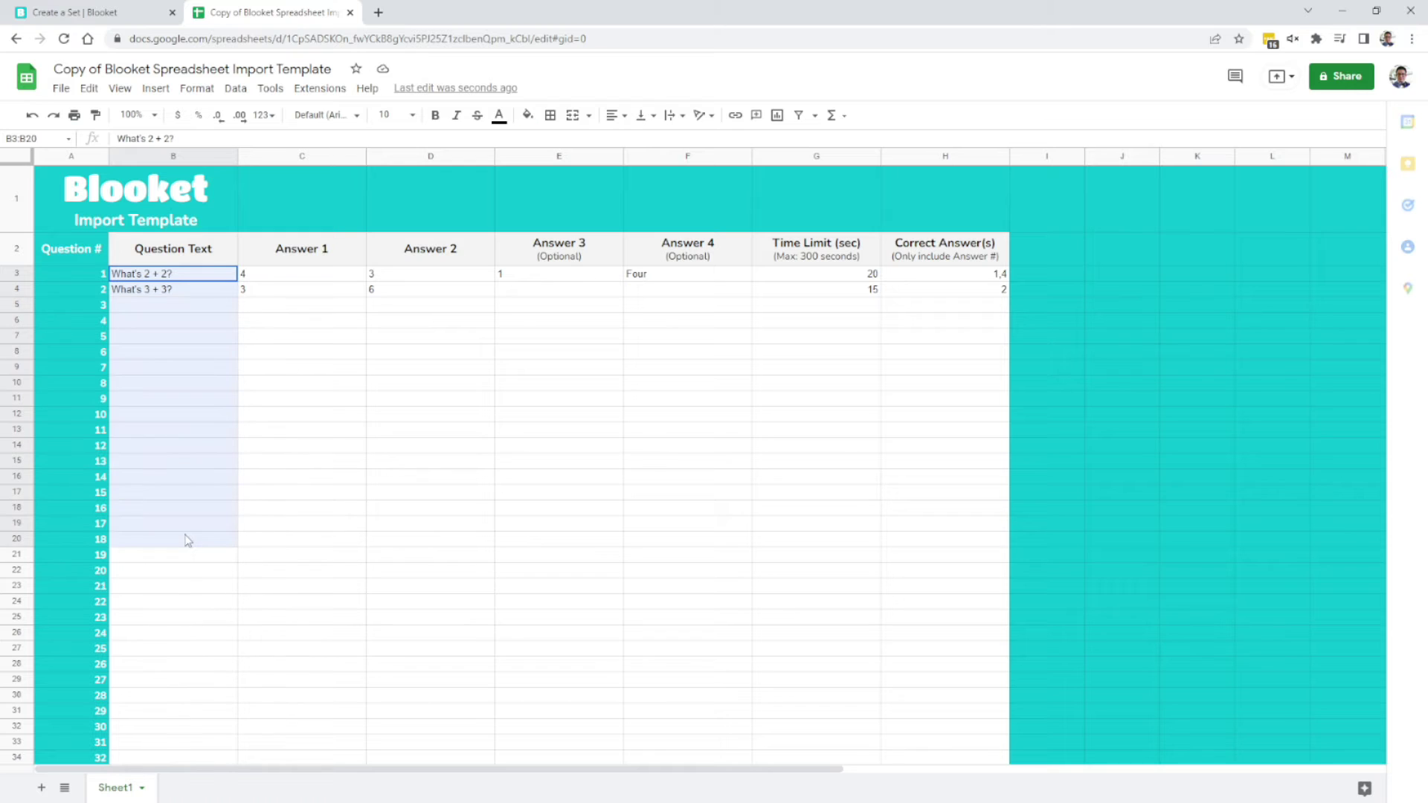
click(339, 365)
drag(339, 277, 337, 476)
drag(416, 304, 472, 414)
drag(543, 304, 618, 398)
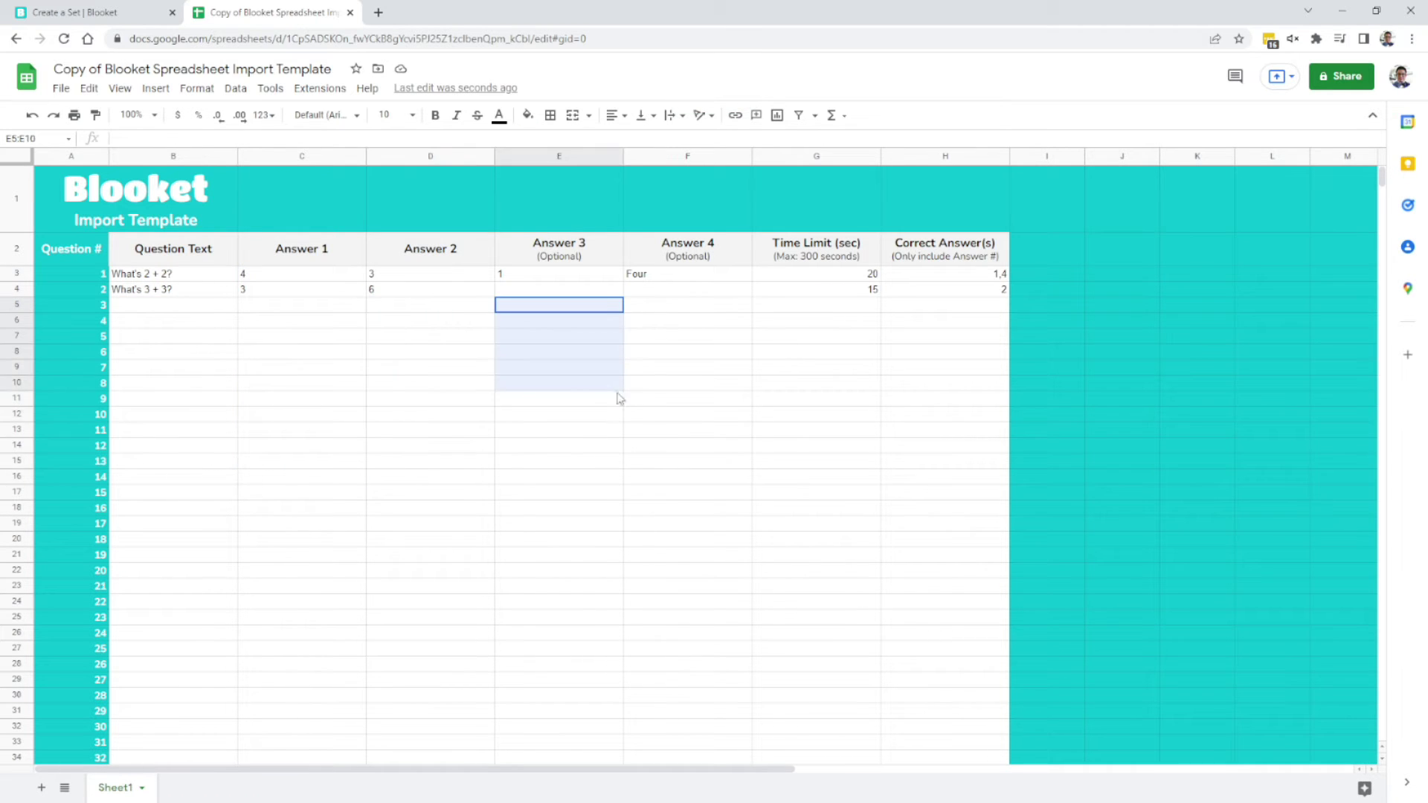
drag(669, 304, 711, 424)
drag(567, 290, 569, 348)
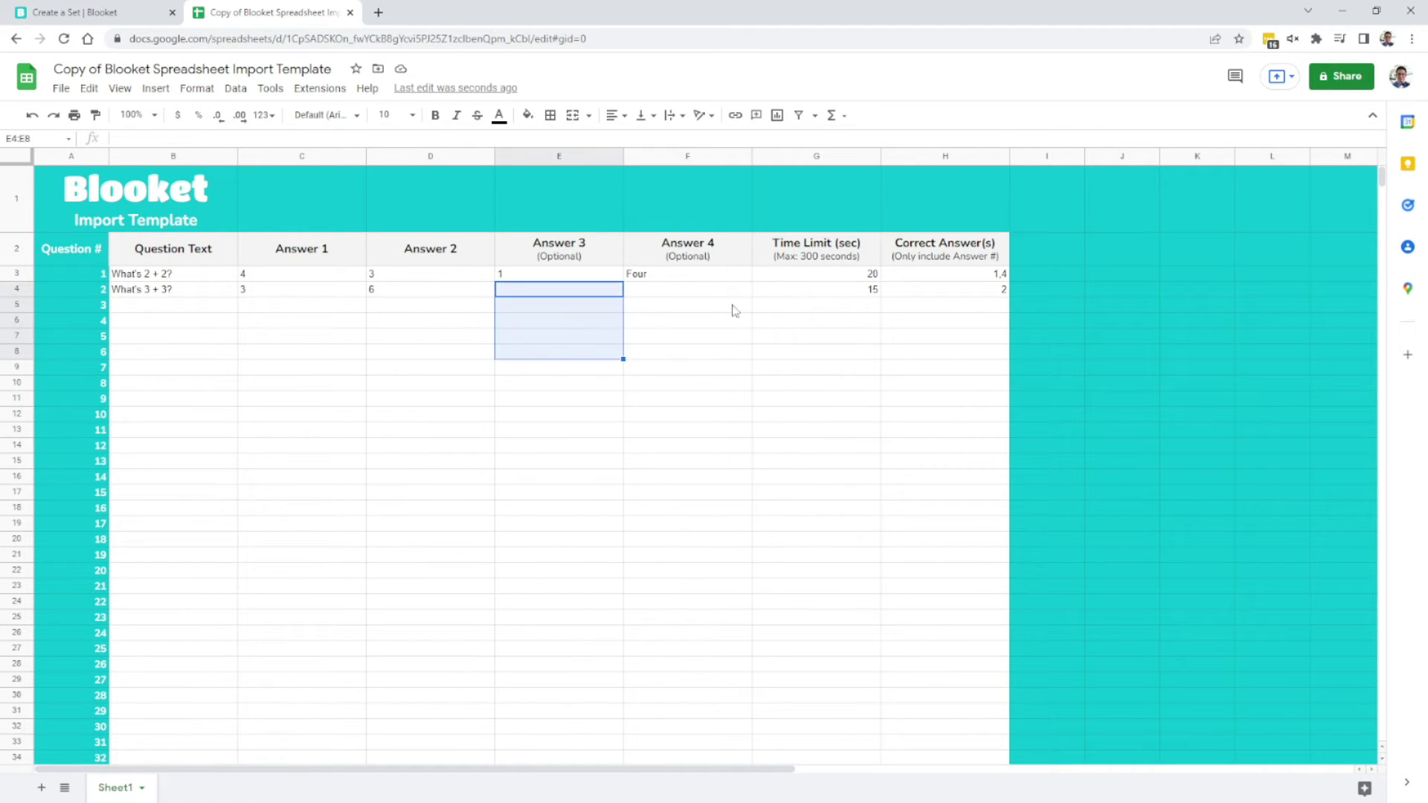
drag(729, 289, 732, 346)
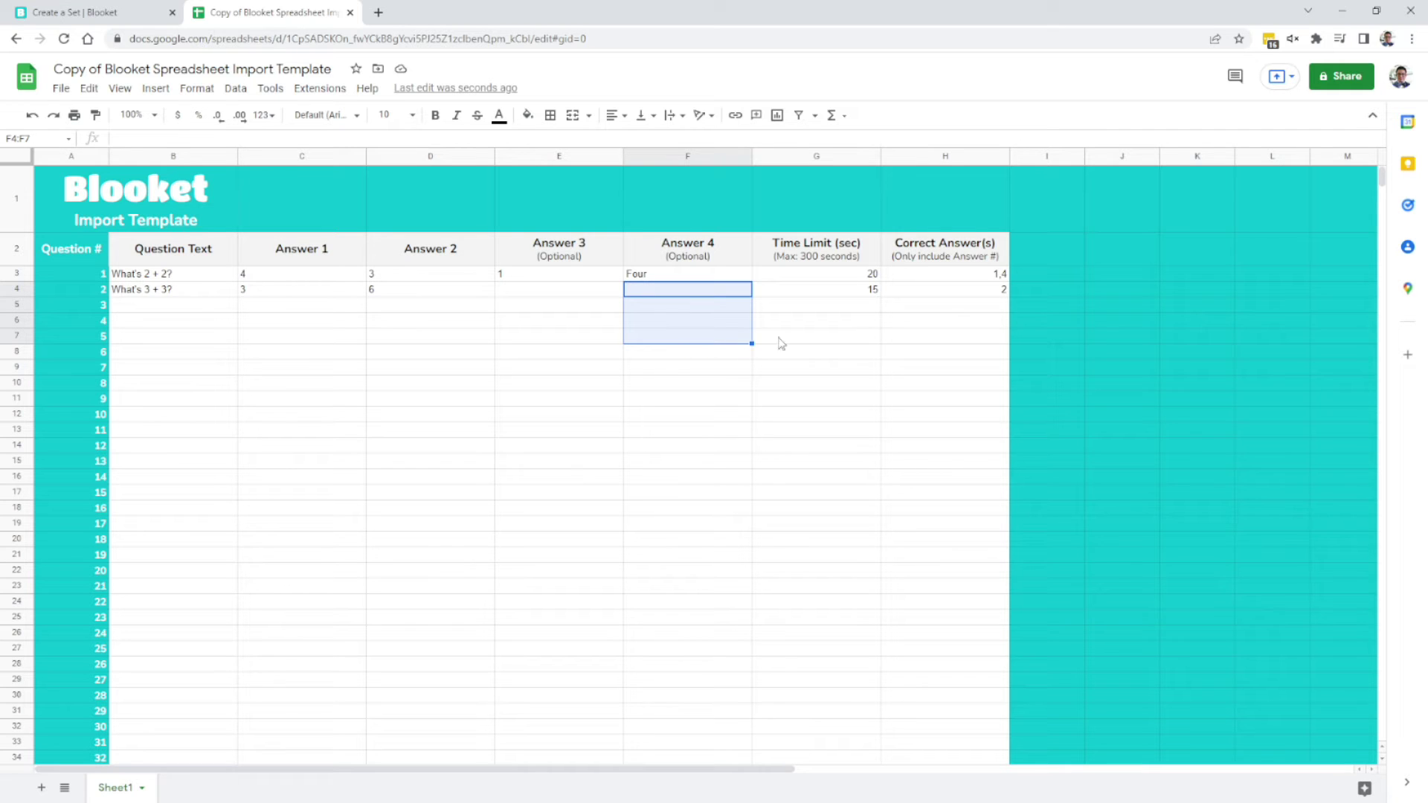
drag(822, 289, 868, 277)
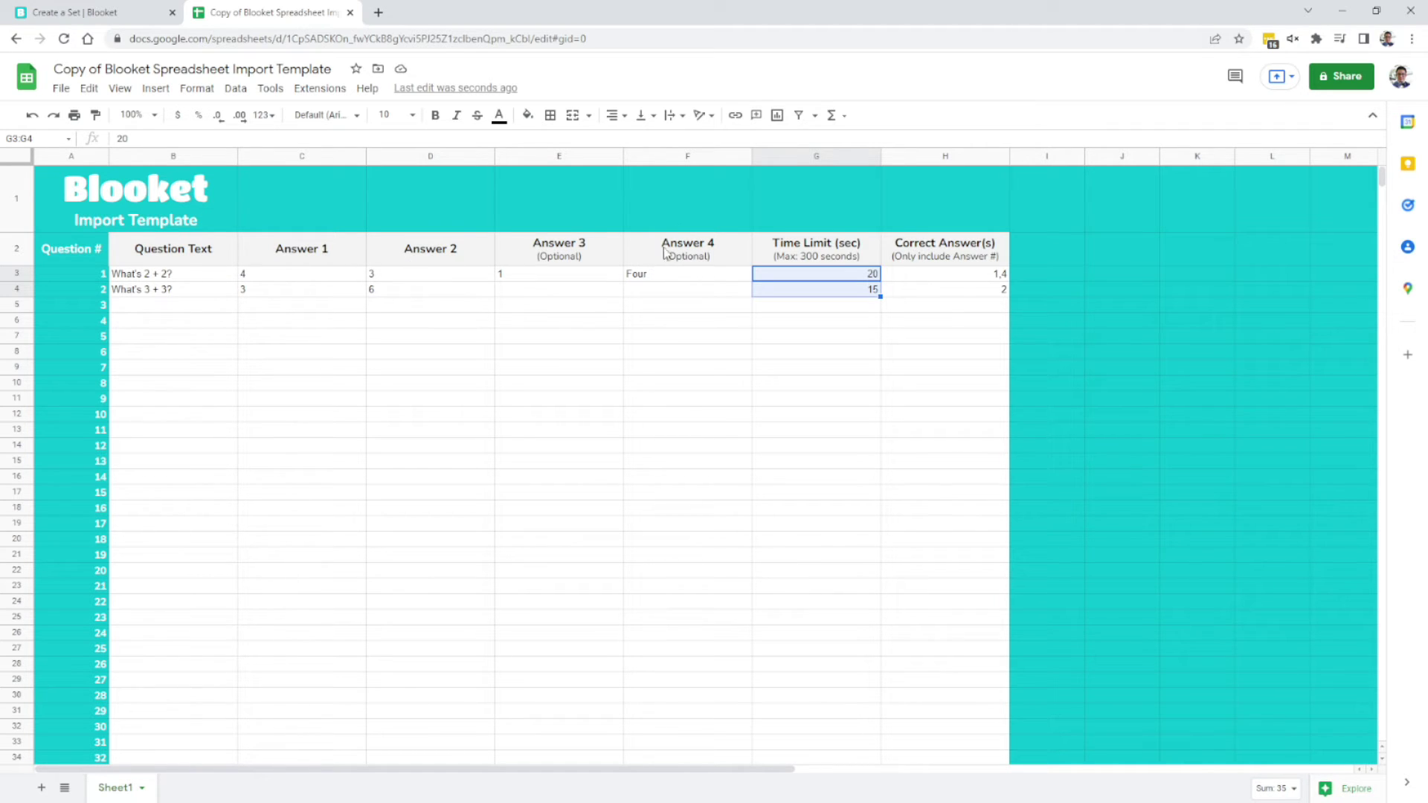
click(976, 277)
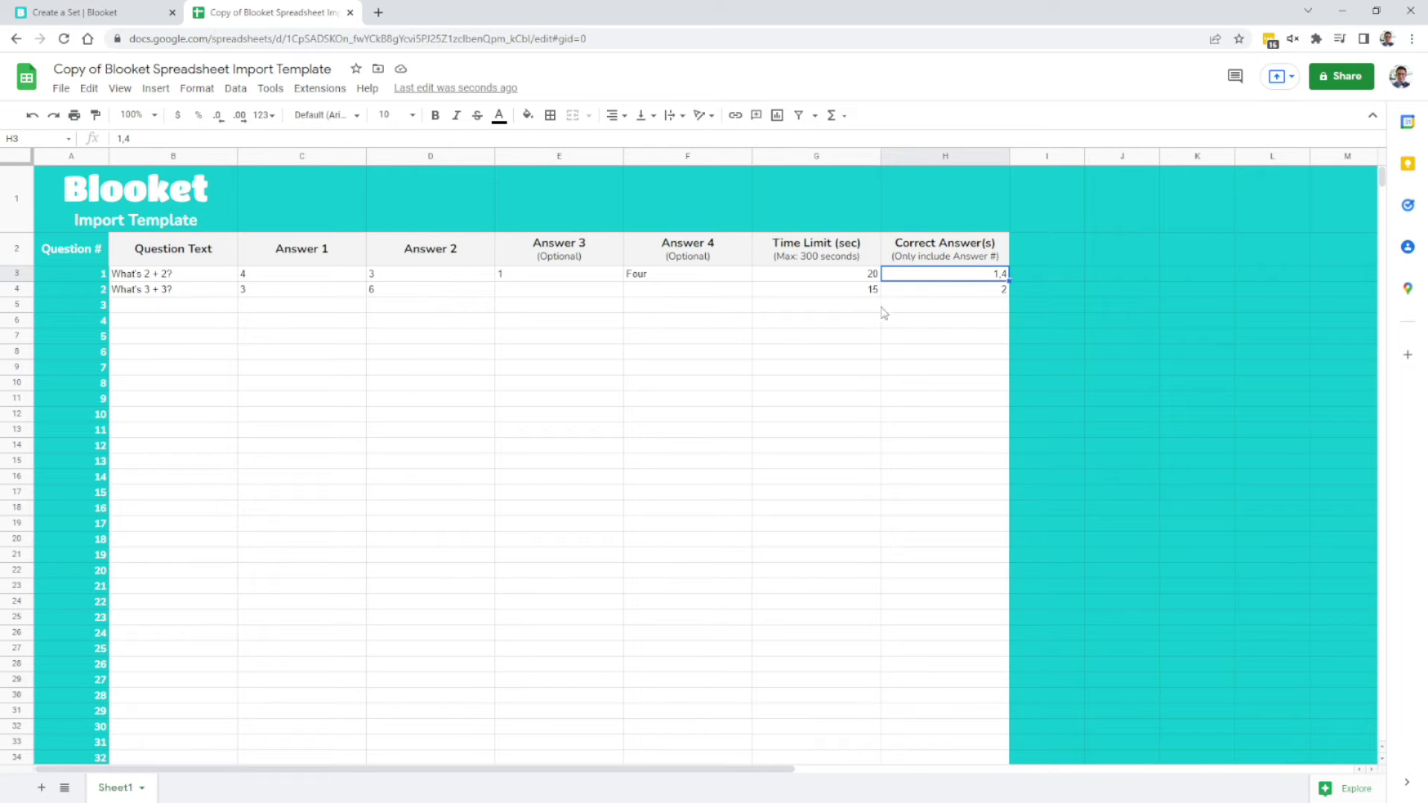
click(942, 297)
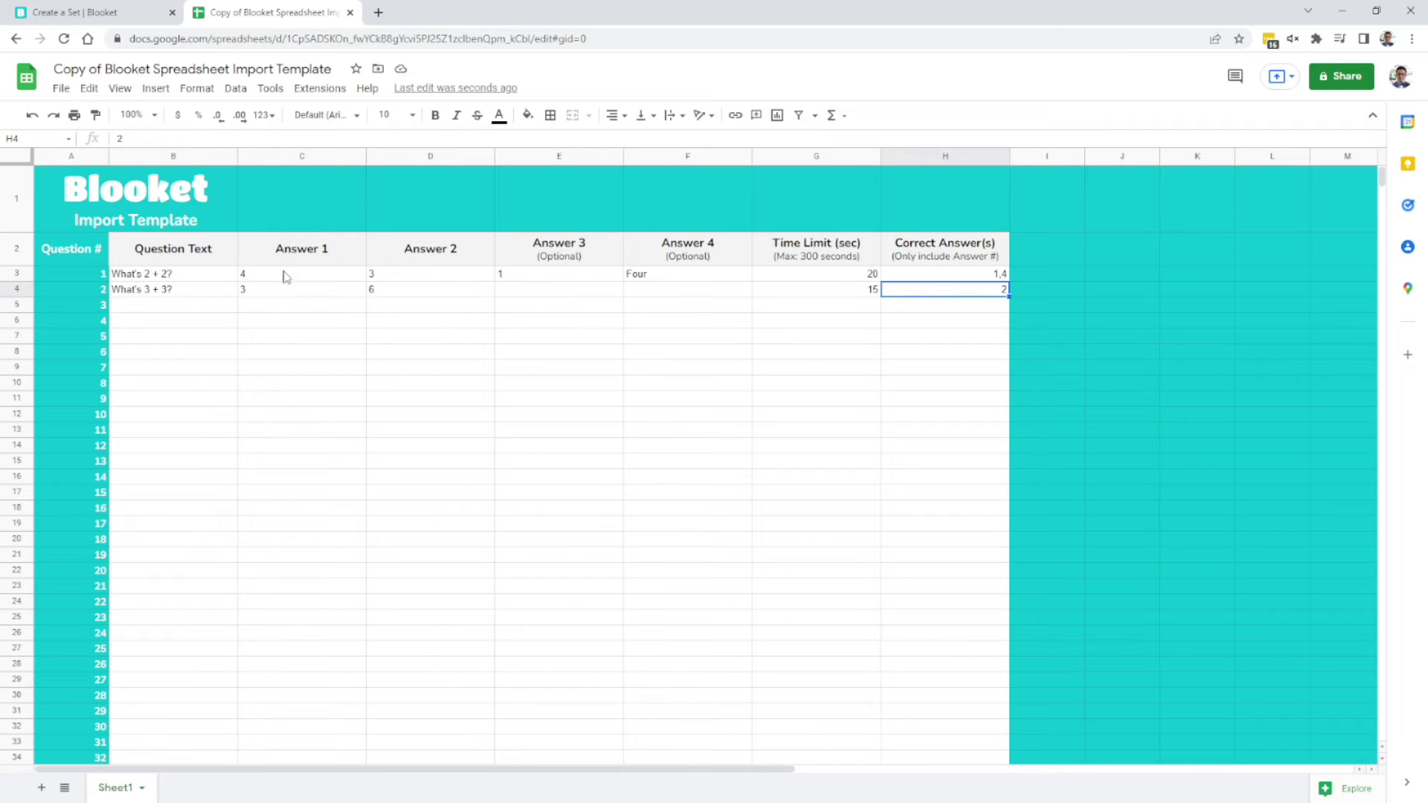
click(62, 90)
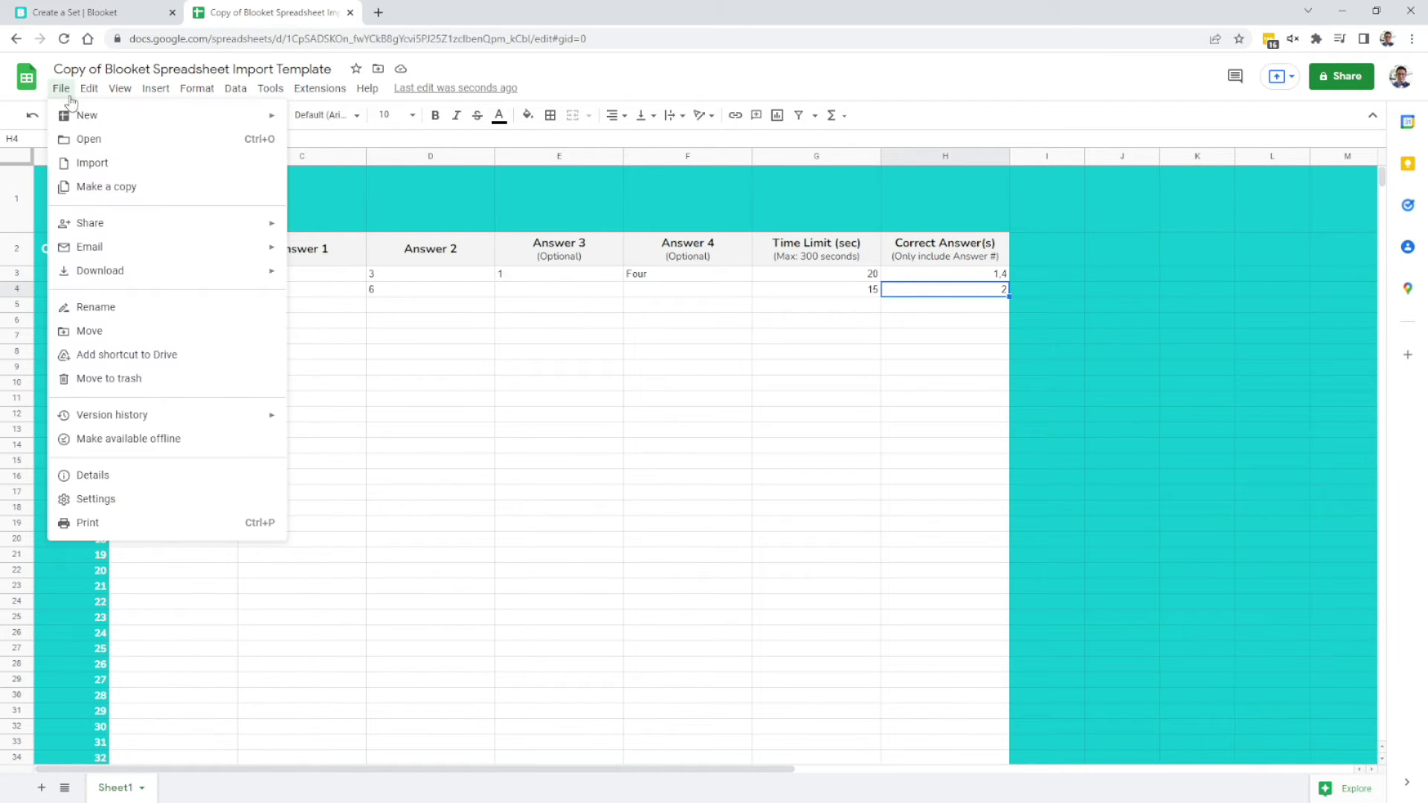
mouse_move(134, 281)
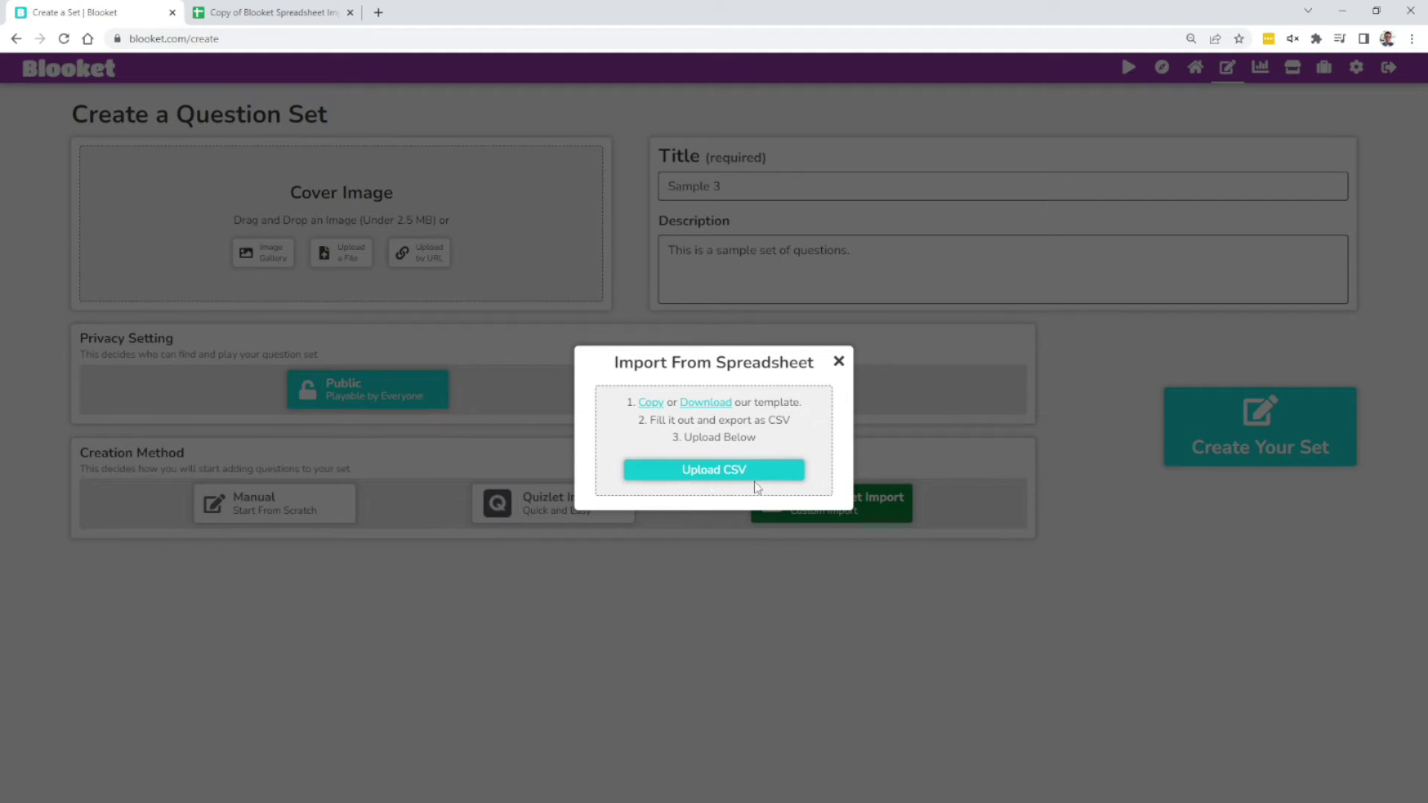
Dismiss the spreadsheet import in Blooket and create the Sample 3 set with the Manual creation method.
click(836, 369)
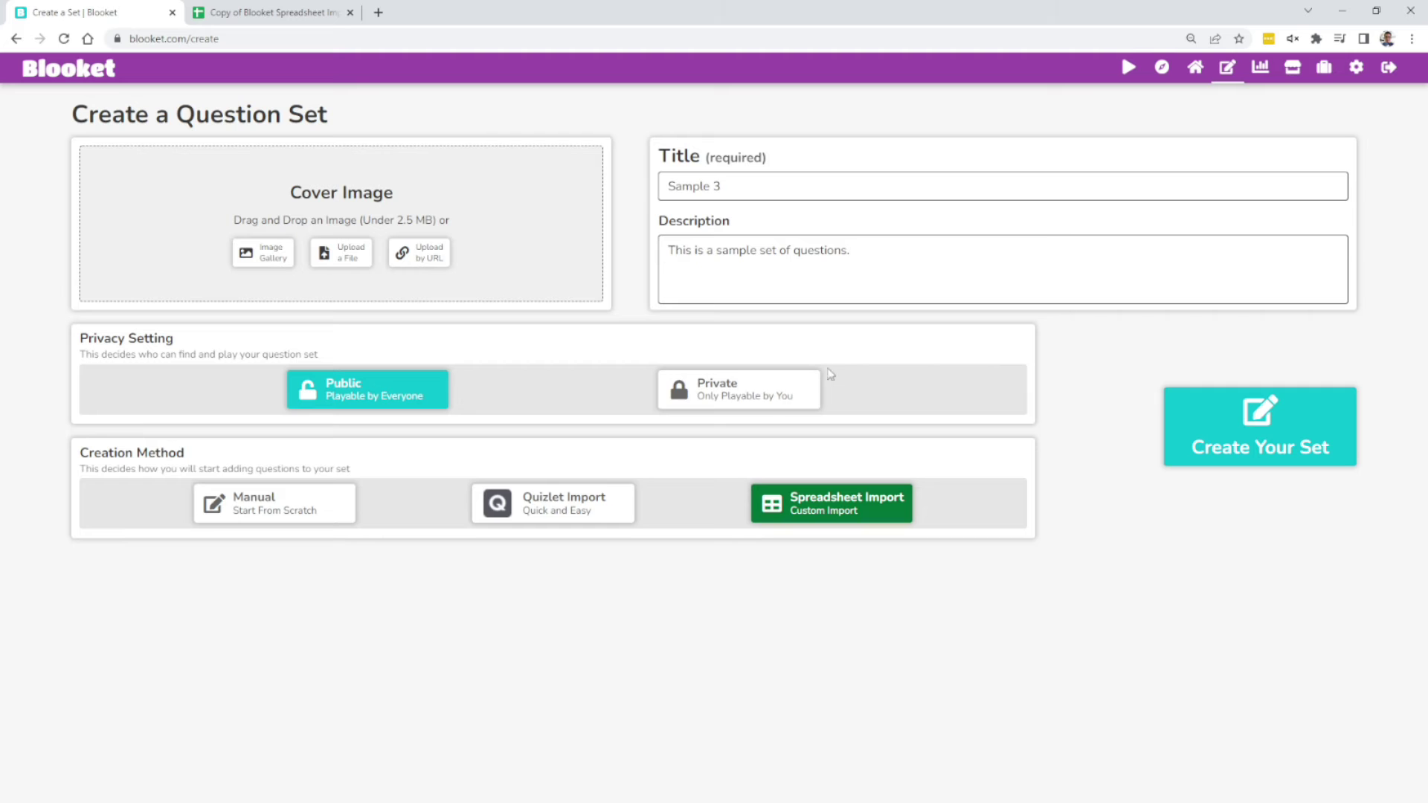
click(316, 519)
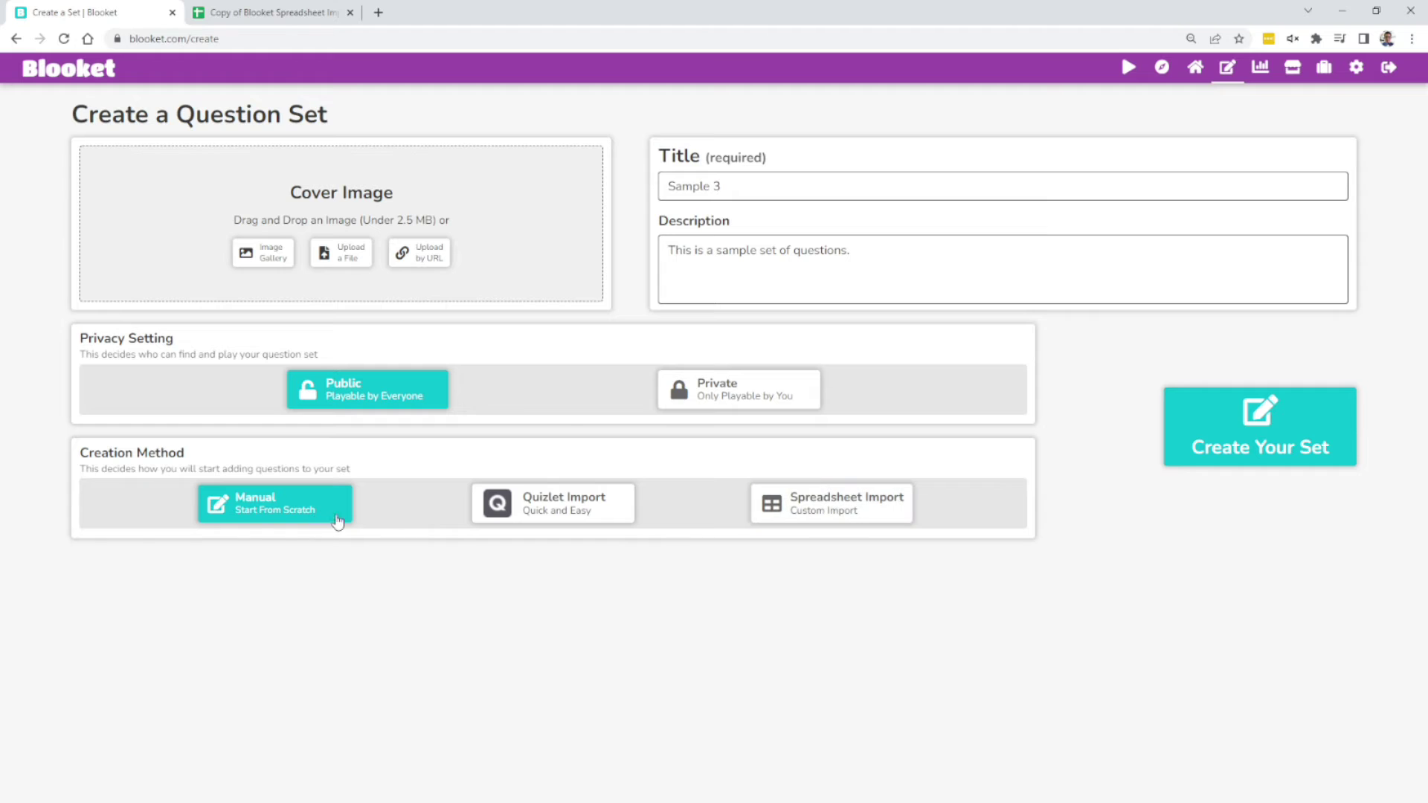
click(1333, 445)
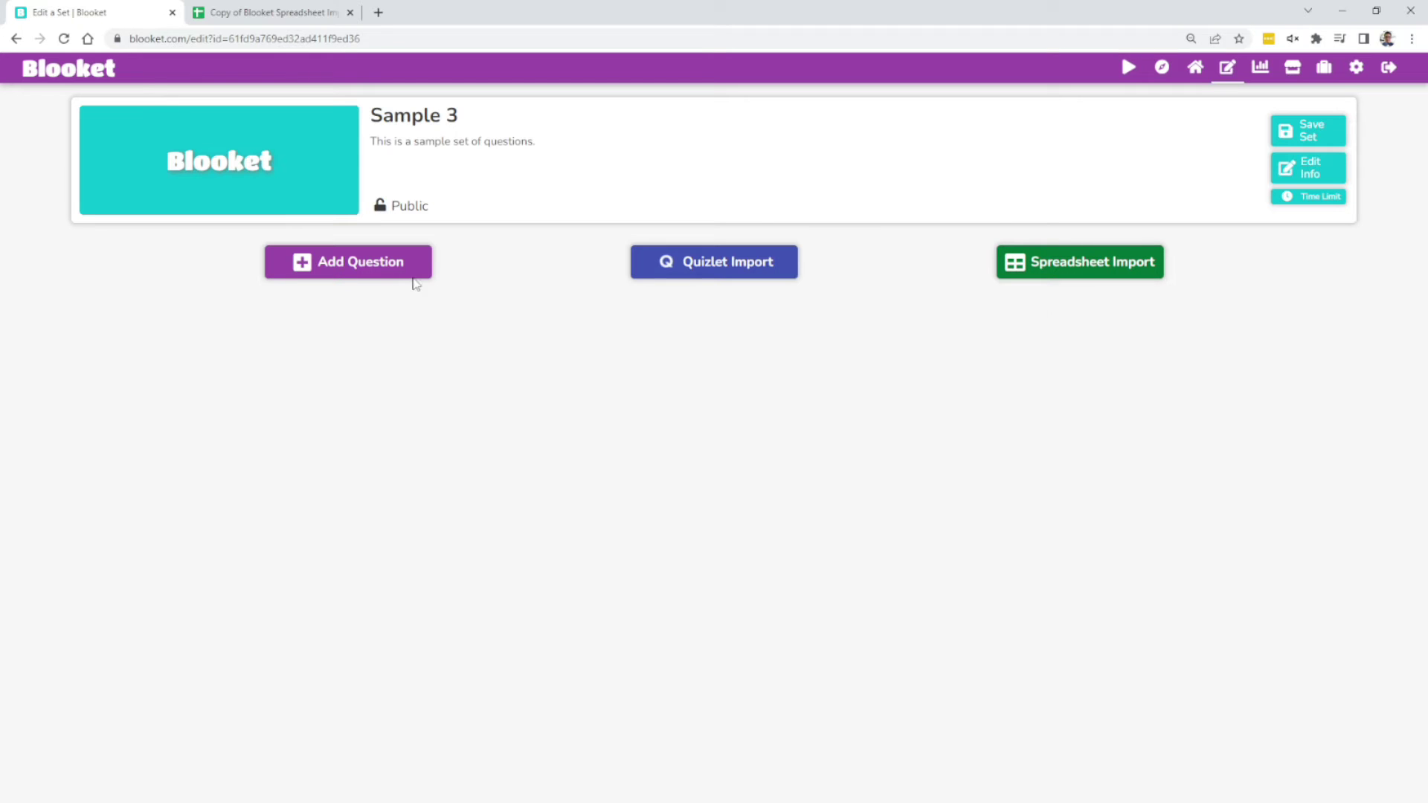
Add a question with the text "Question text?" and check the image gallery without choosing a question image.
click(391, 270)
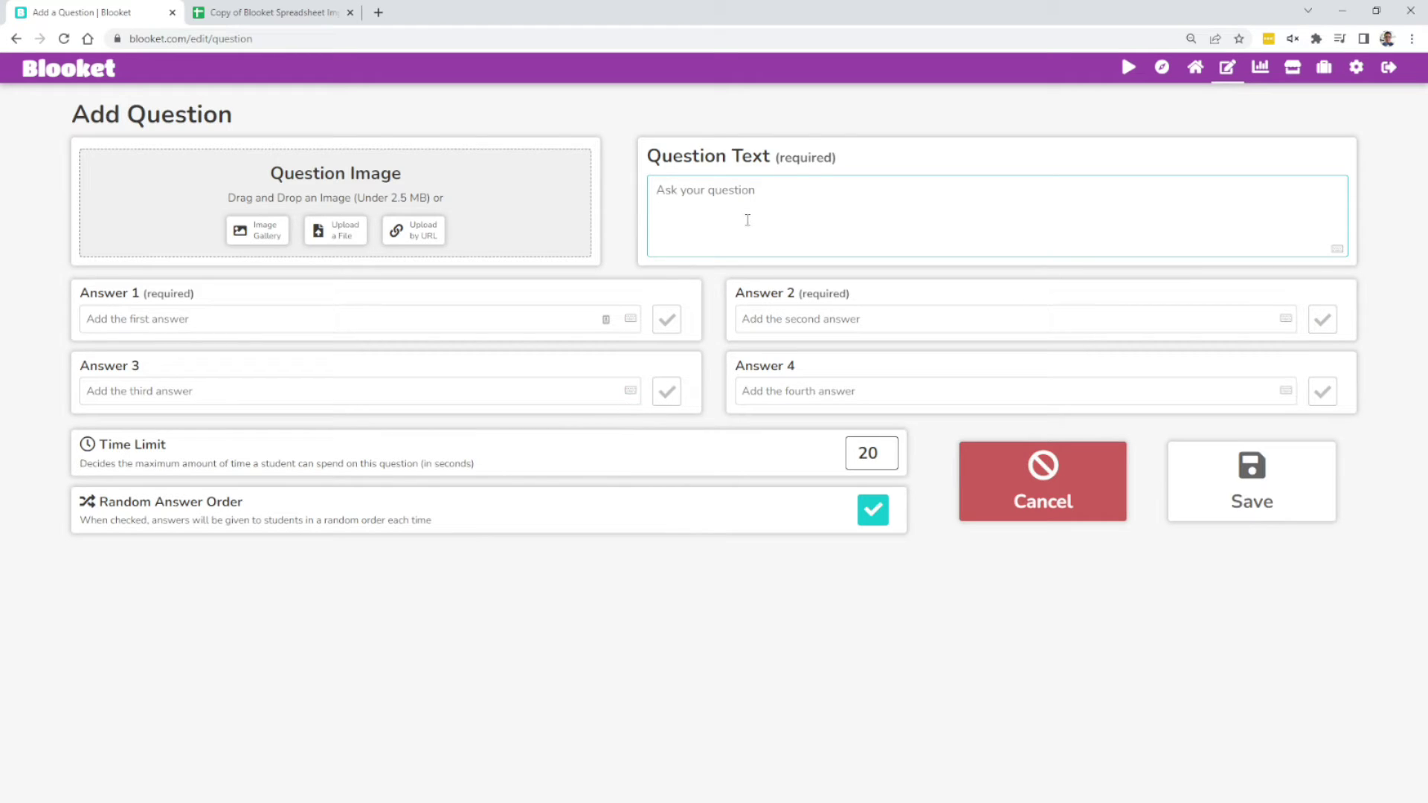
text(Question text?)
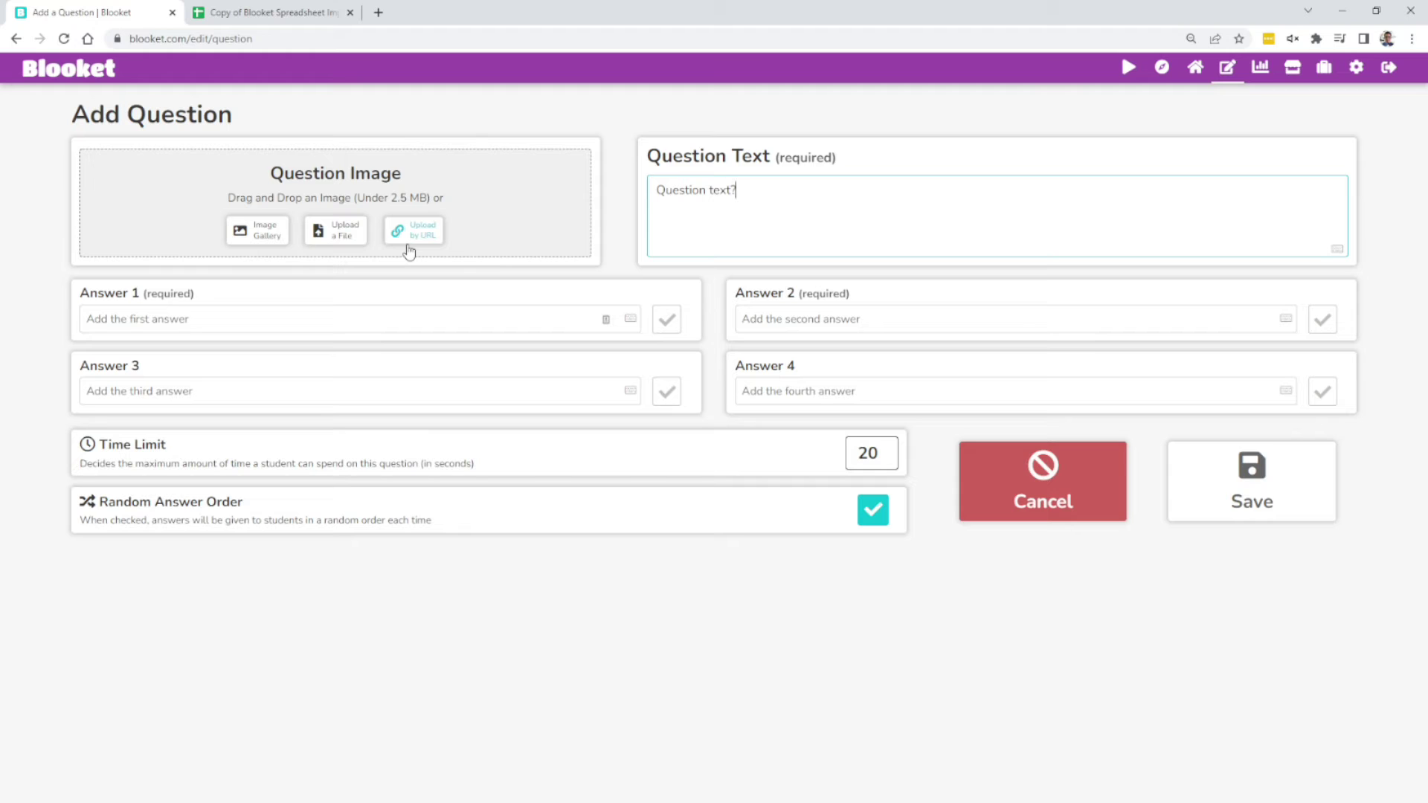
click(255, 235)
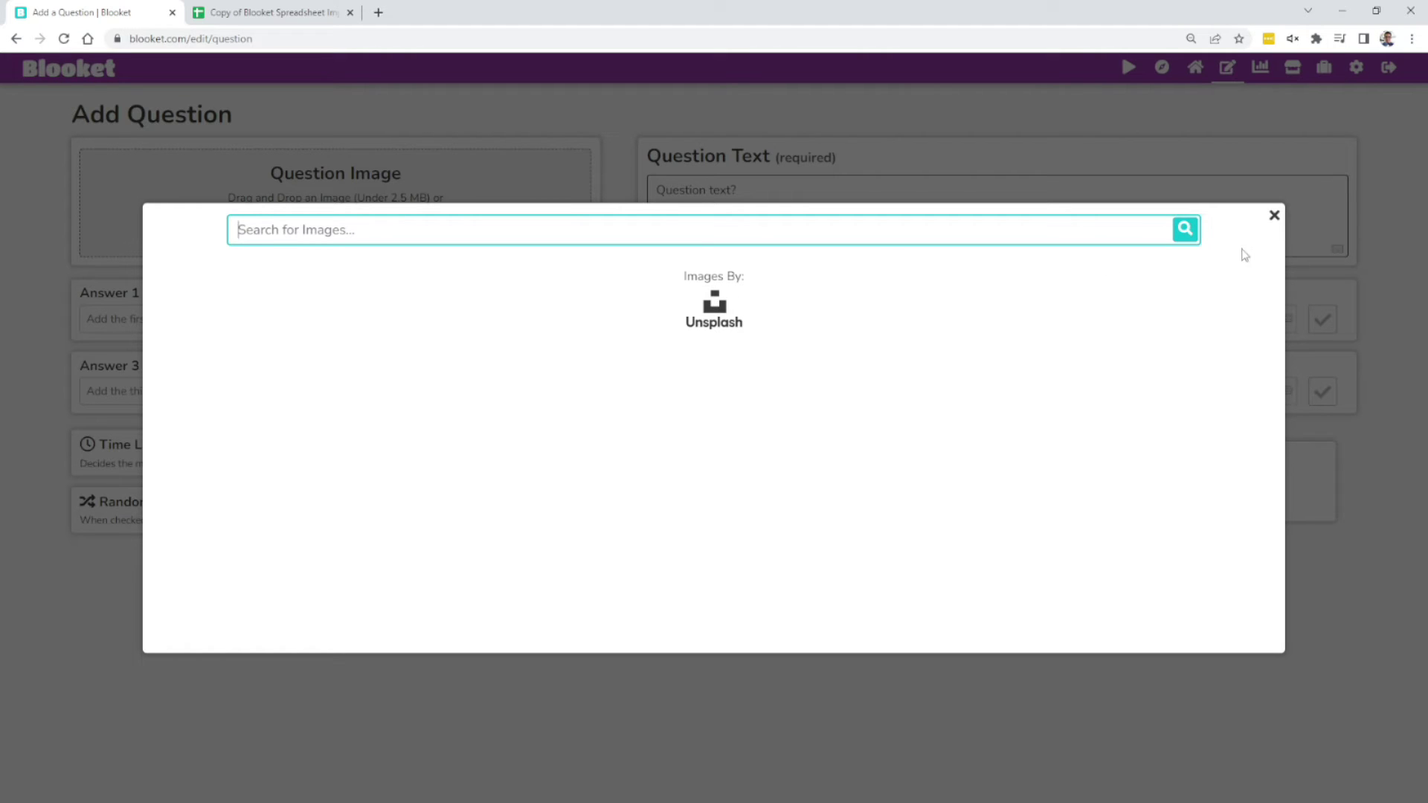
click(1274, 216)
Fill in Answer 1 as "The incorrect answer" and Answer 2 as "The correct answer".
click(352, 319)
text(Answer 1)
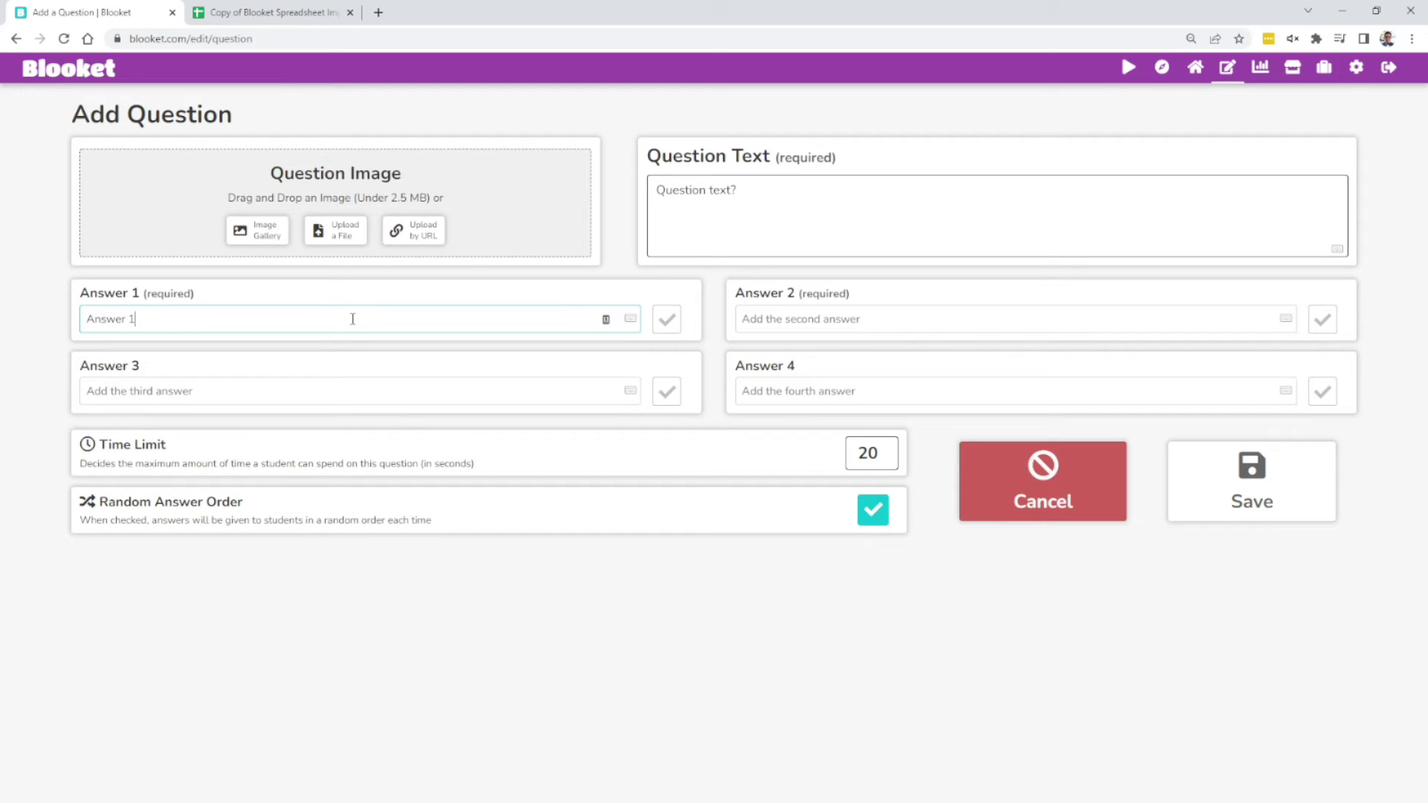
key(Tab)
text(The correc)
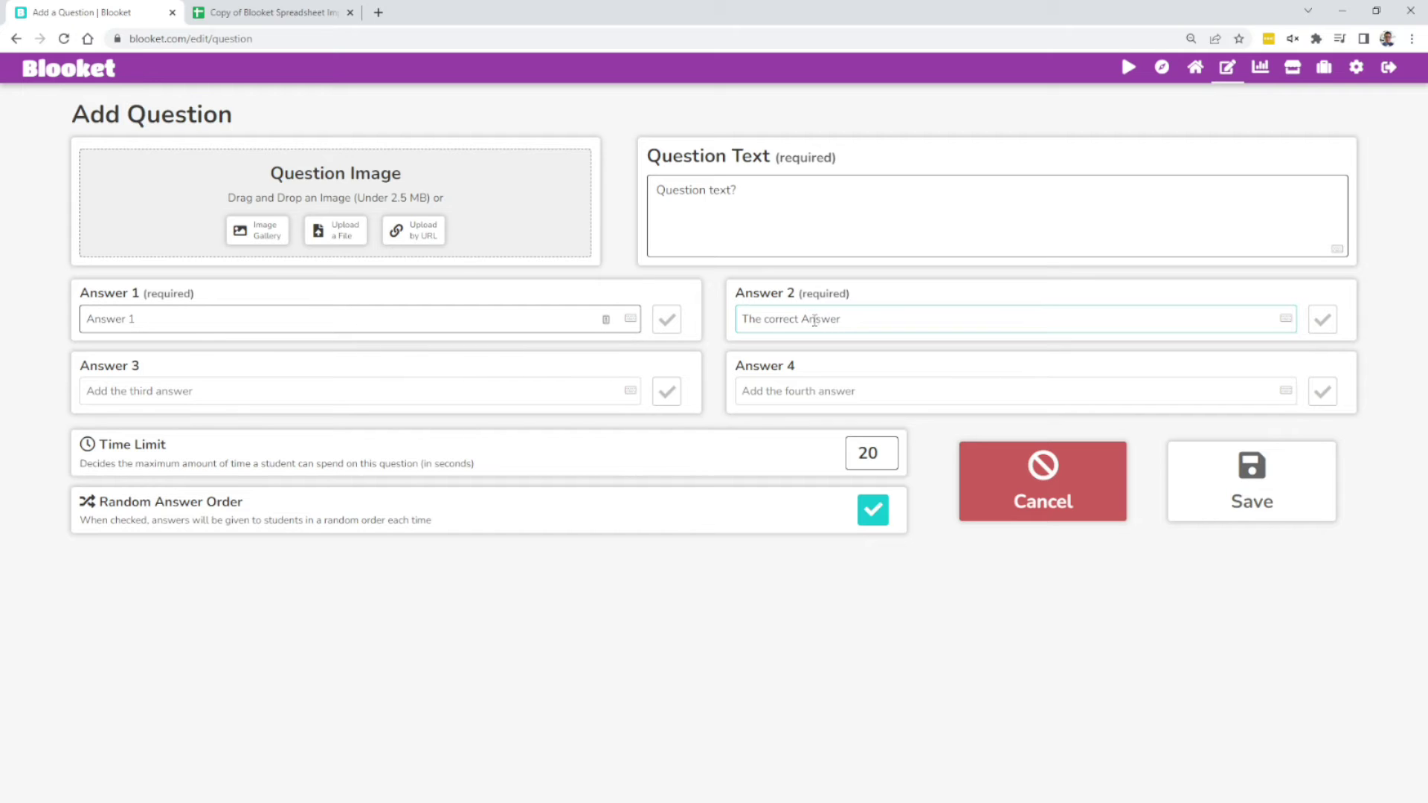
drag(302, 318, 26, 268)
text(The incorrect answer)
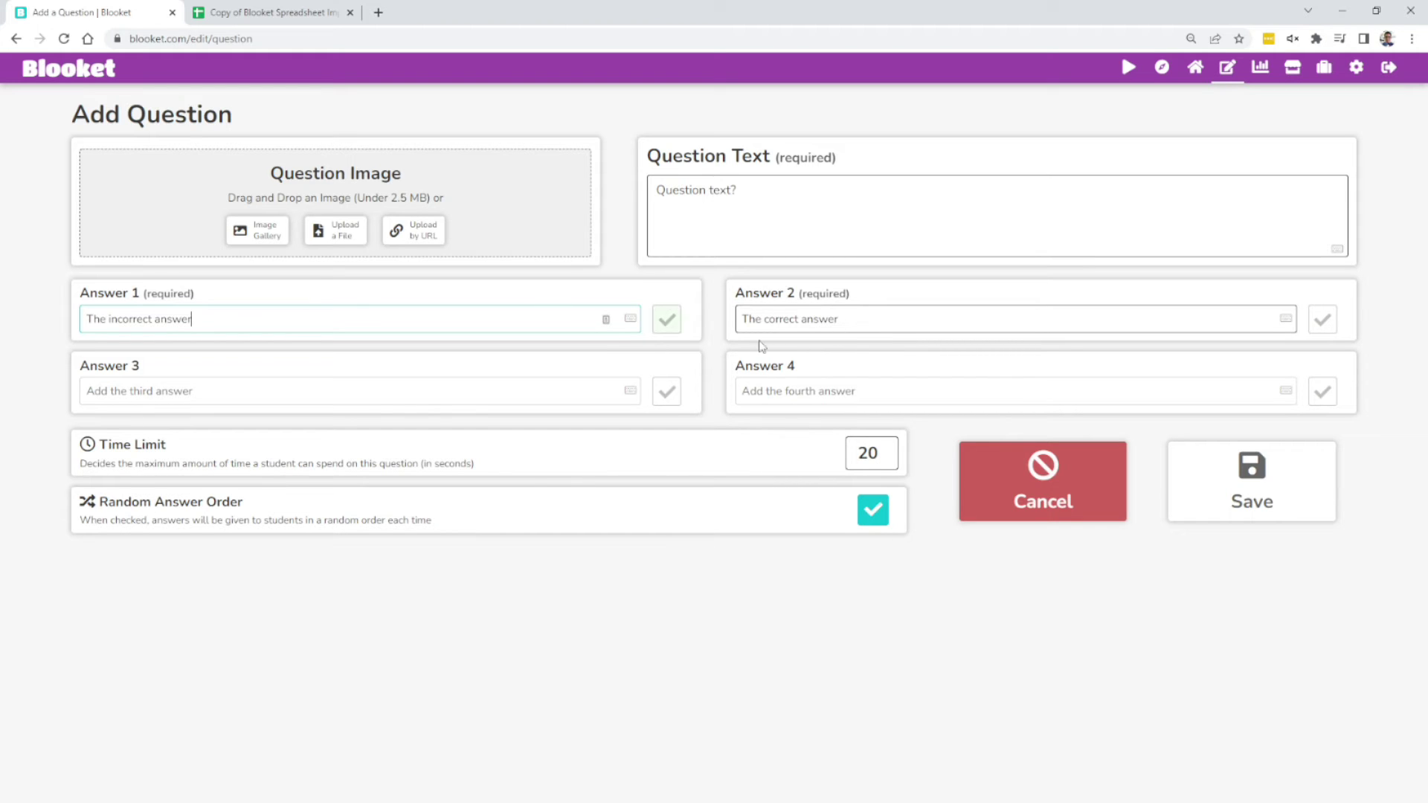
Mark Answer 2 as correct, keep random answer order enabled, and save the question to the set.
double_click(864, 512)
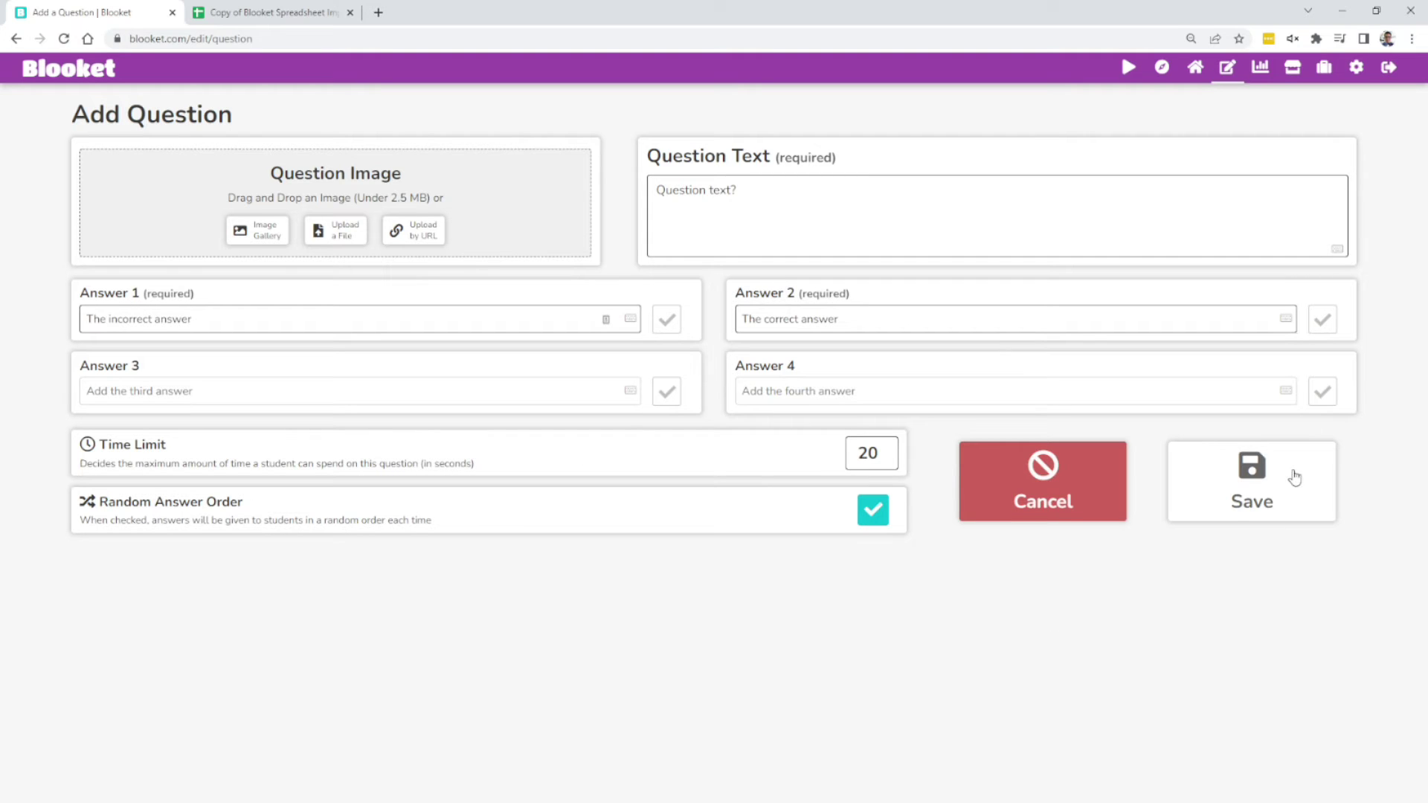
click(1295, 478)
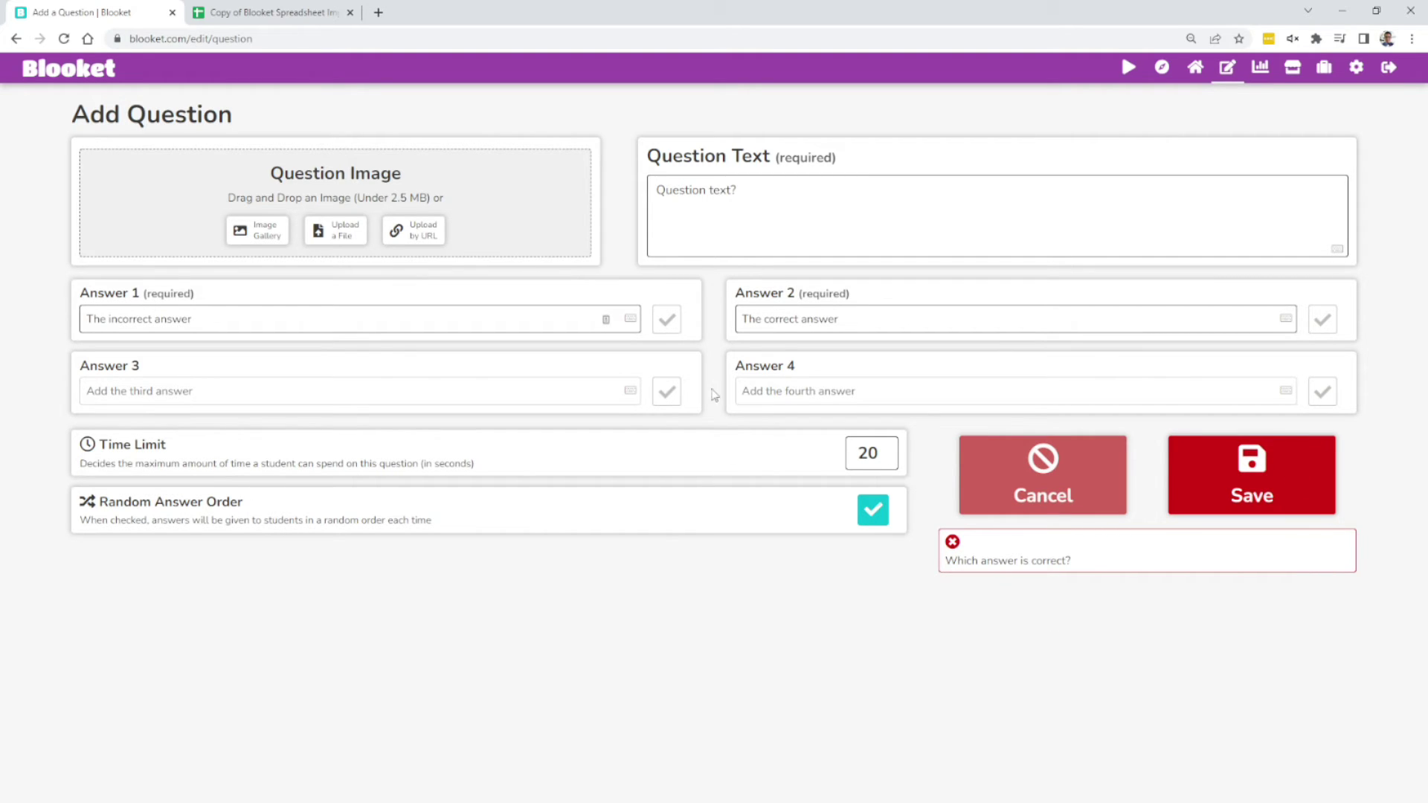
click(1323, 322)
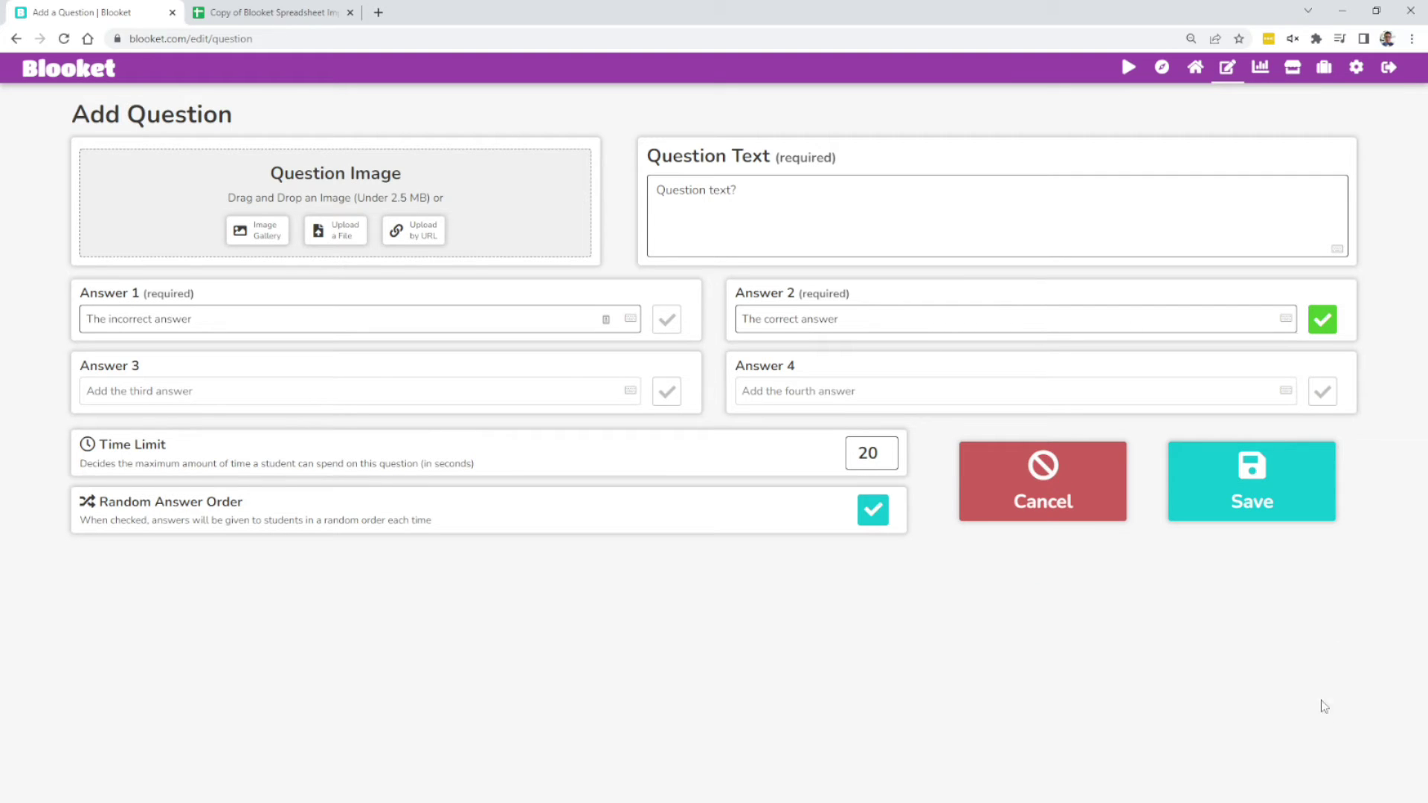
click(1236, 497)
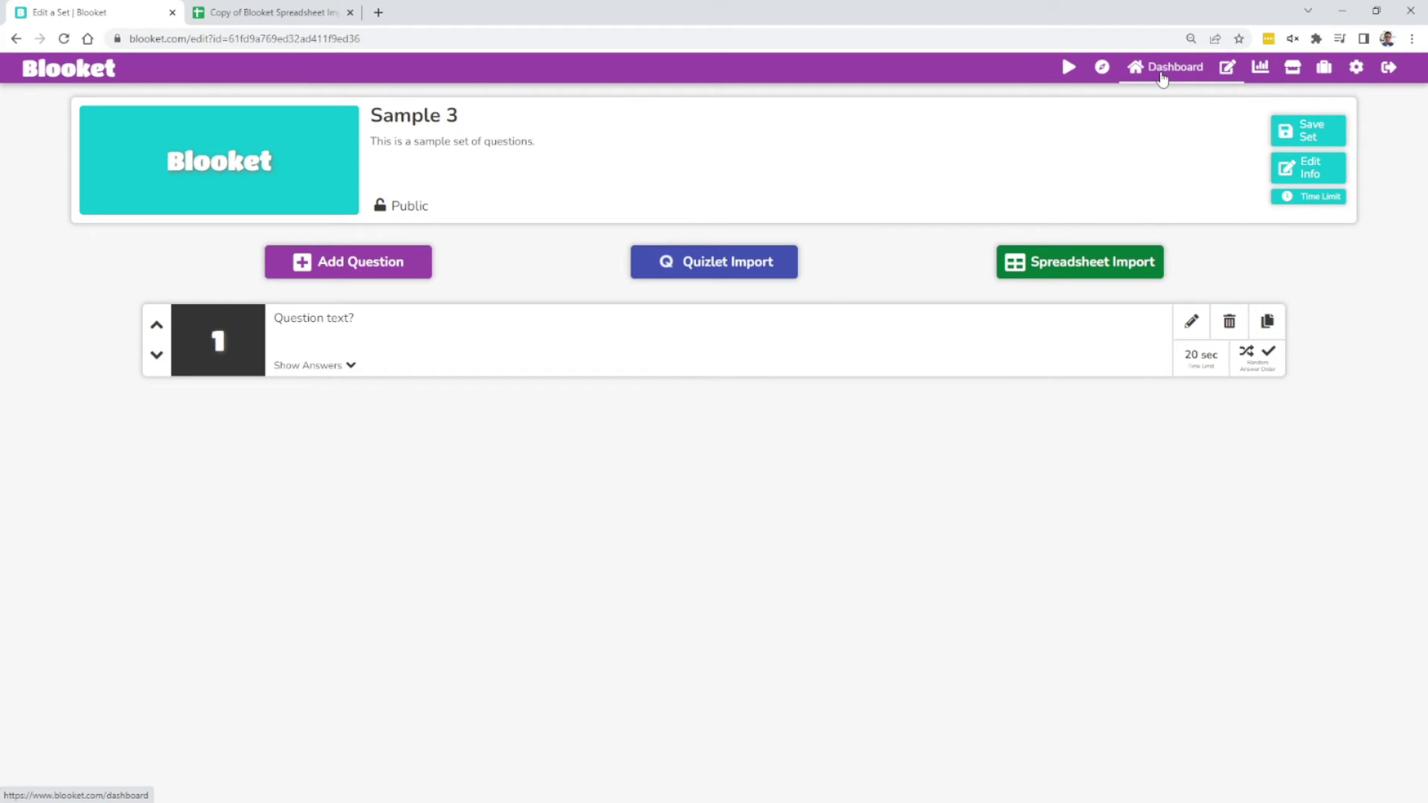
Return to the dashboard, open solo play for Sample 2, and open the host page for Sample Blooket Question Set.
click(1162, 75)
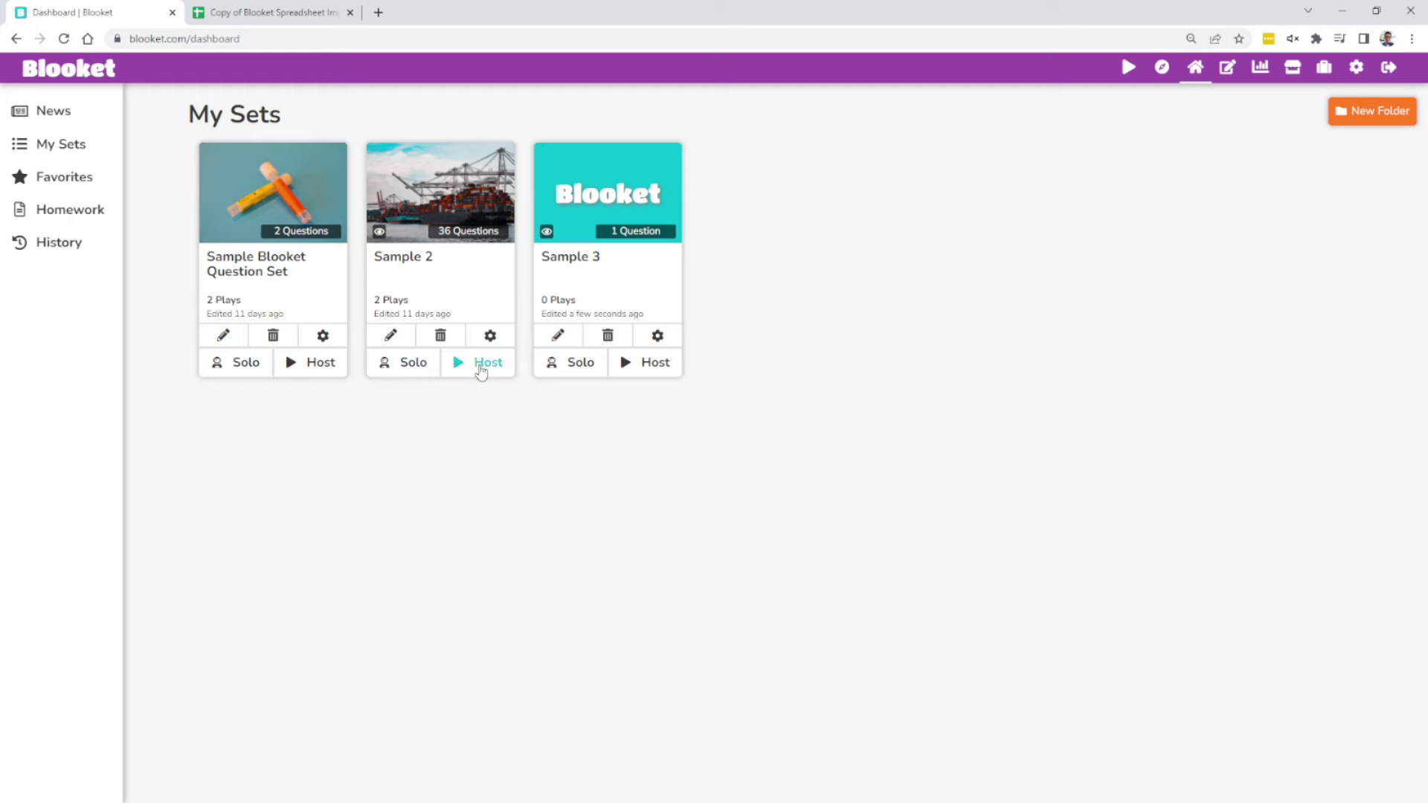
click(422, 369)
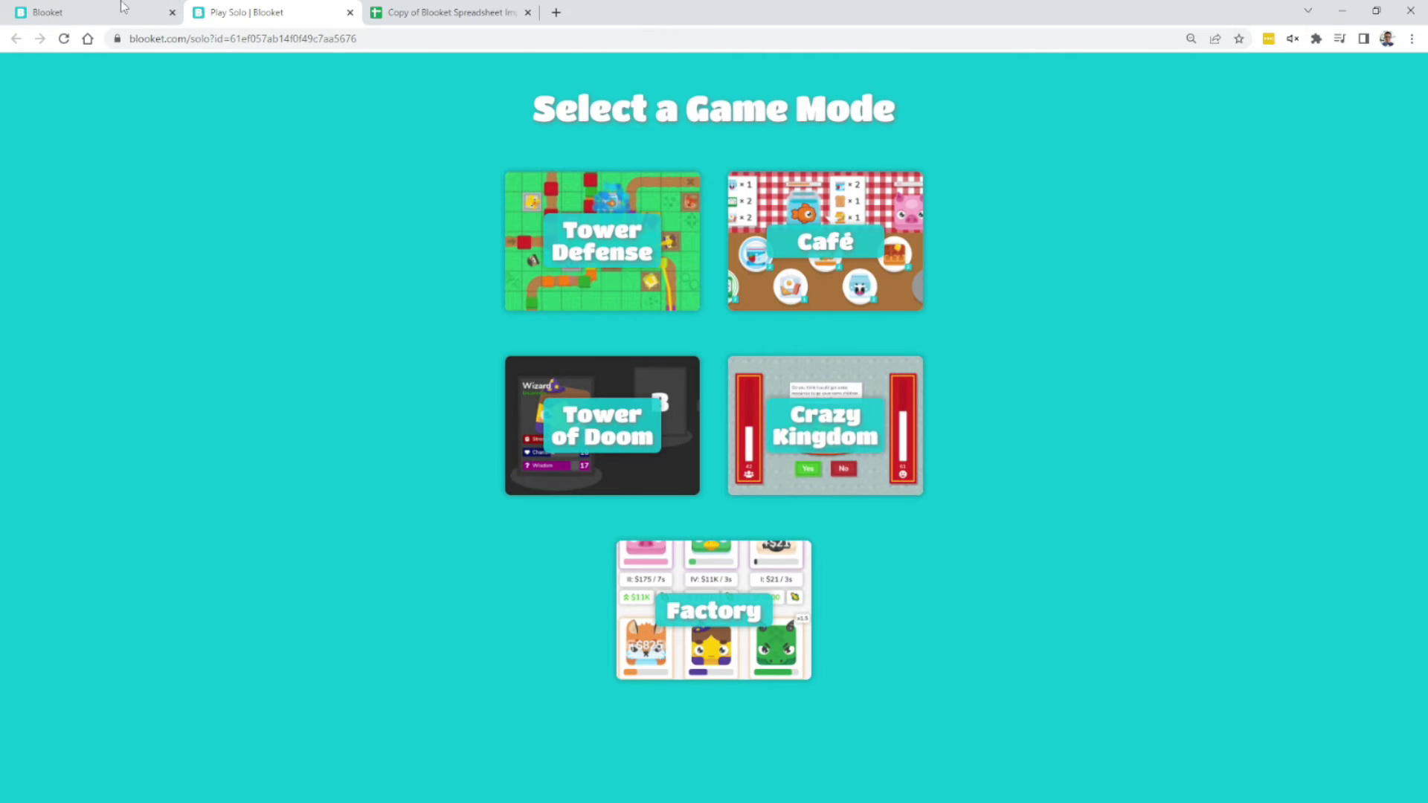
click(56, 10)
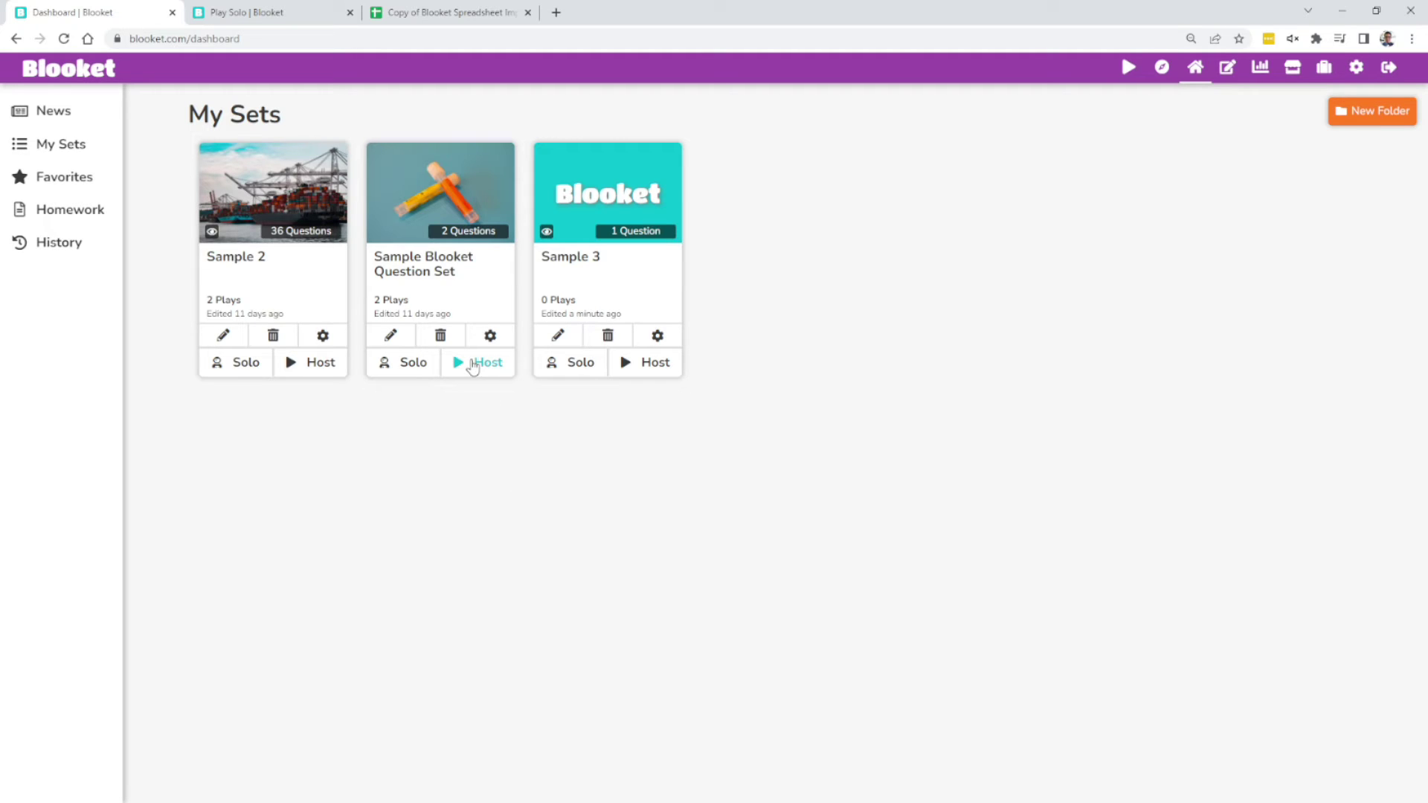
click(473, 364)
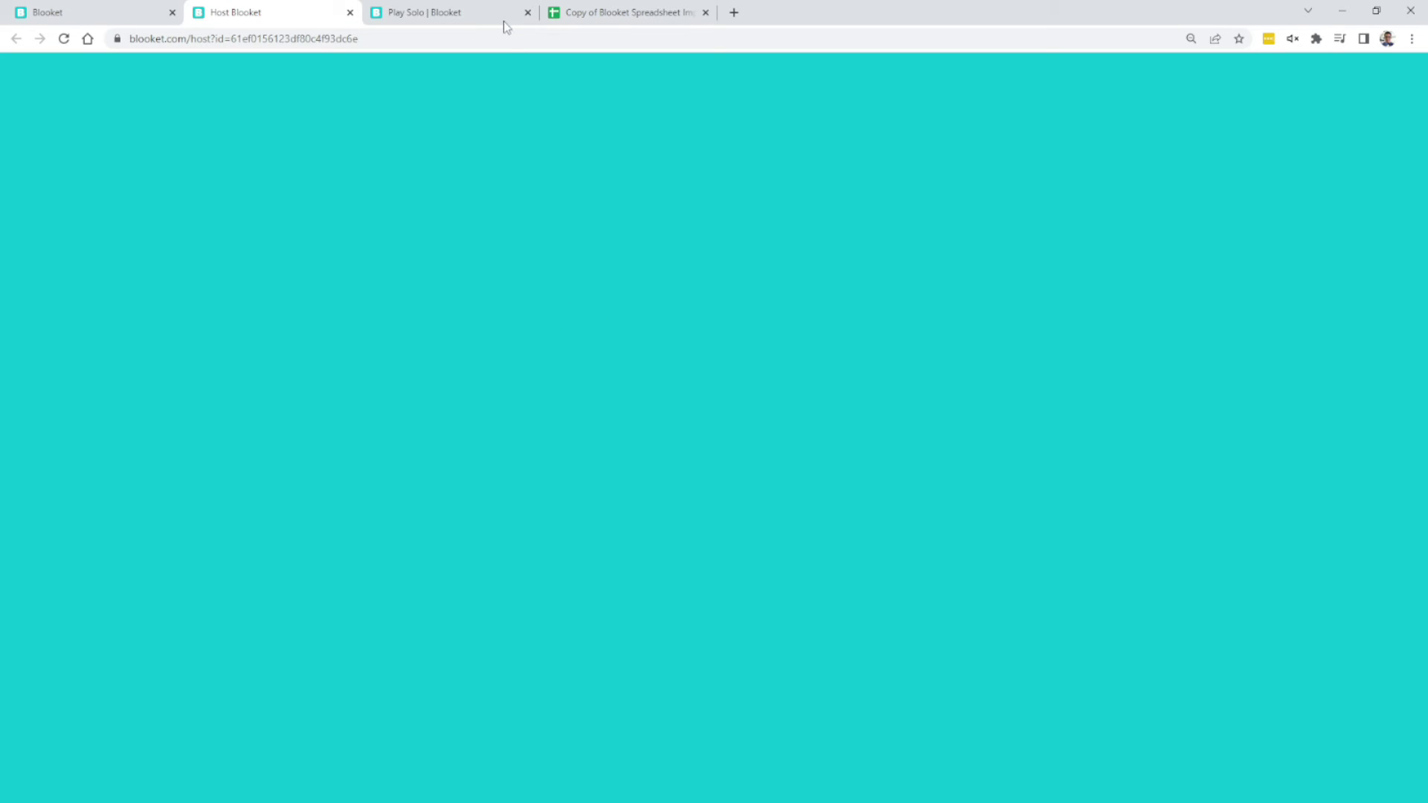
Close the solo play tab and choose the Classic game mode for hosting Sample Blooket Question Set.
right_click(450, 12)
click(476, 169)
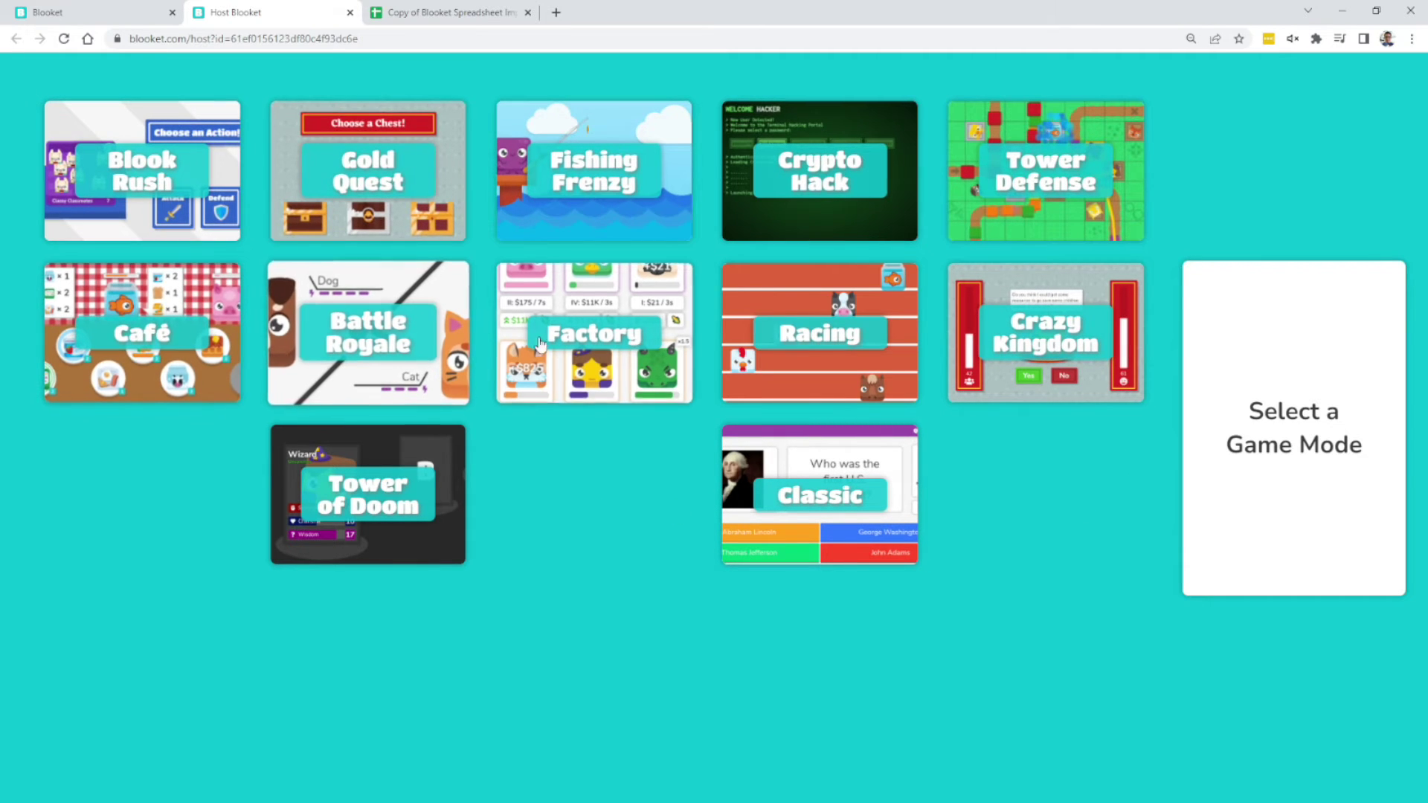
click(828, 496)
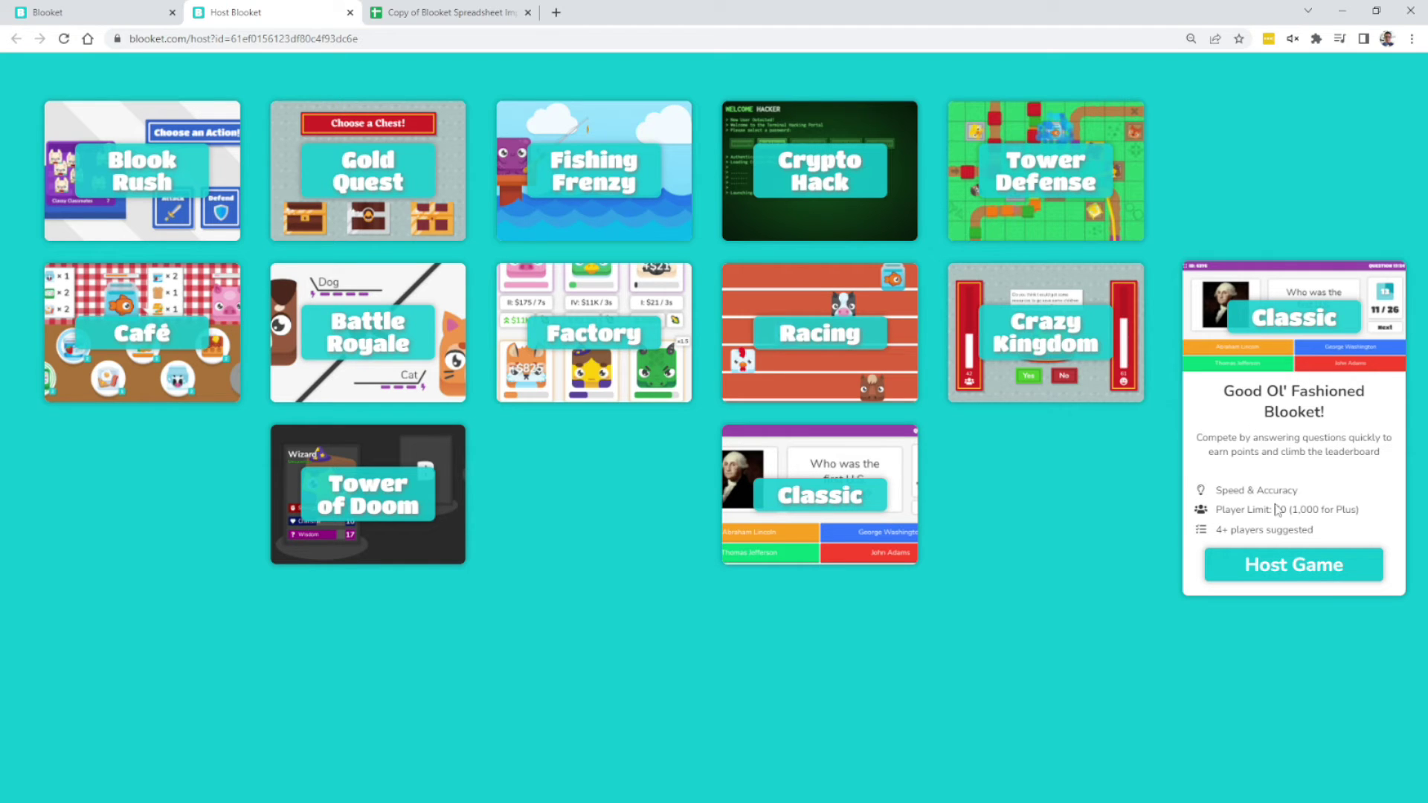
click(1284, 569)
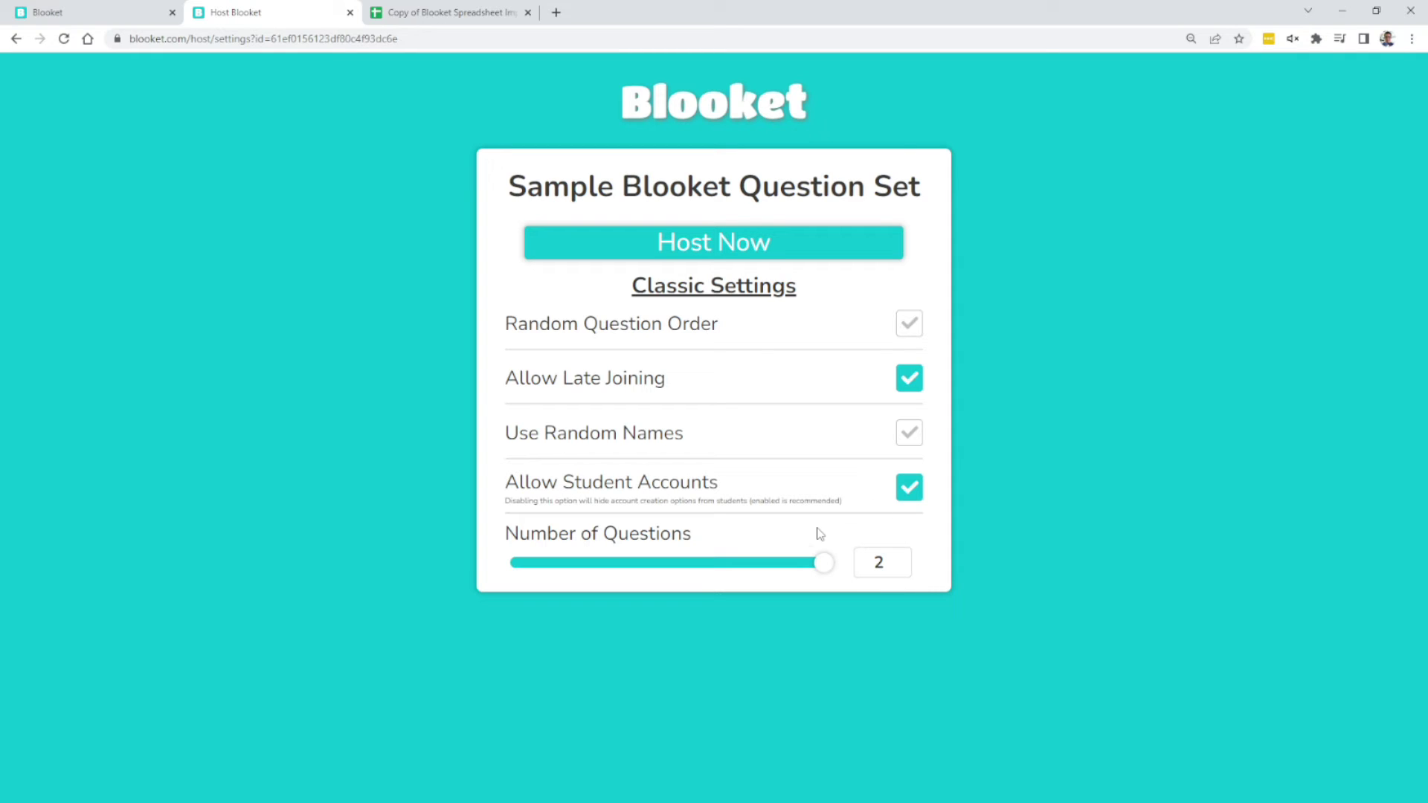
Enable random names and random question order in the Classic settings, and start hosting the game.
click(910, 435)
click(911, 324)
click(810, 244)
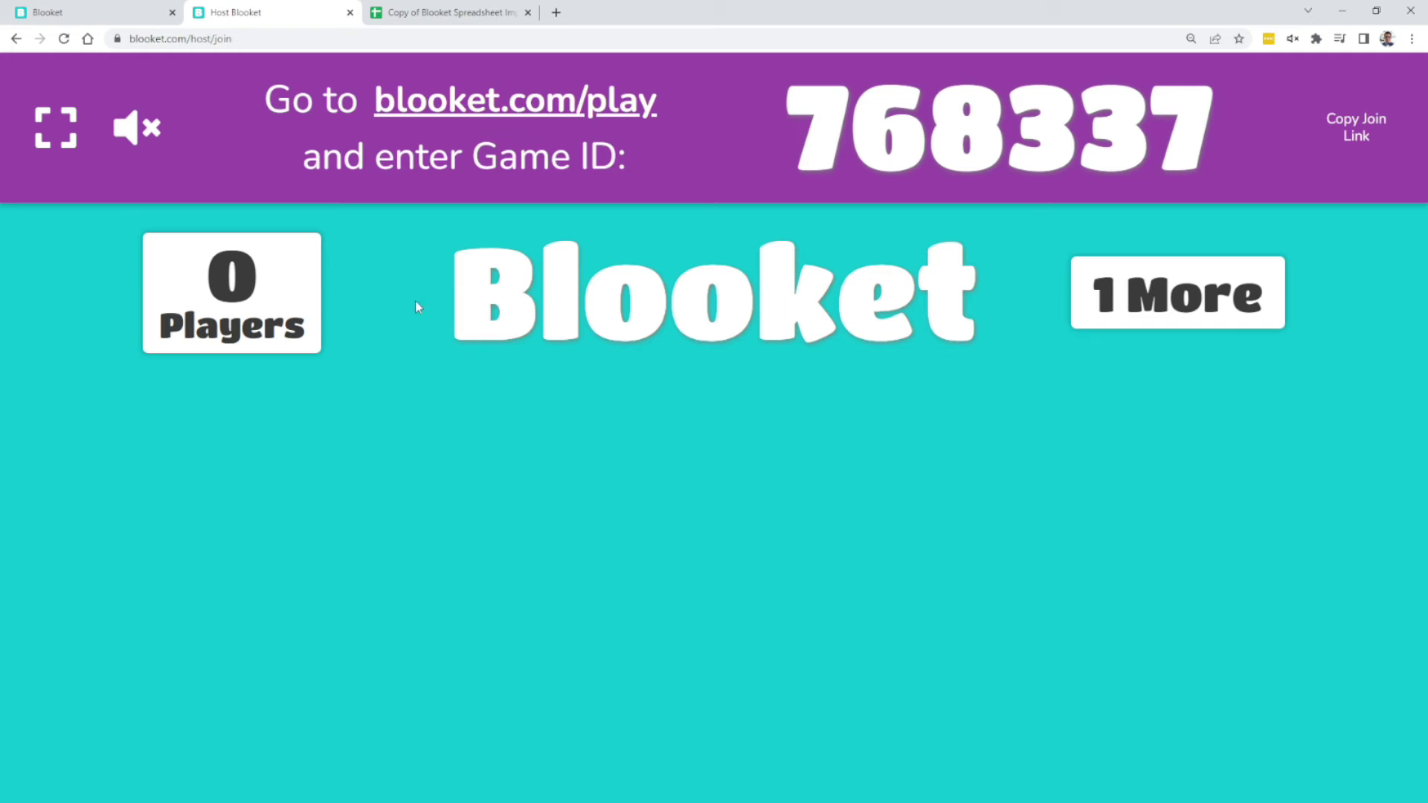
Close the hosted game's lobby and open the host page for Sample 2.
middle_click(273, 6)
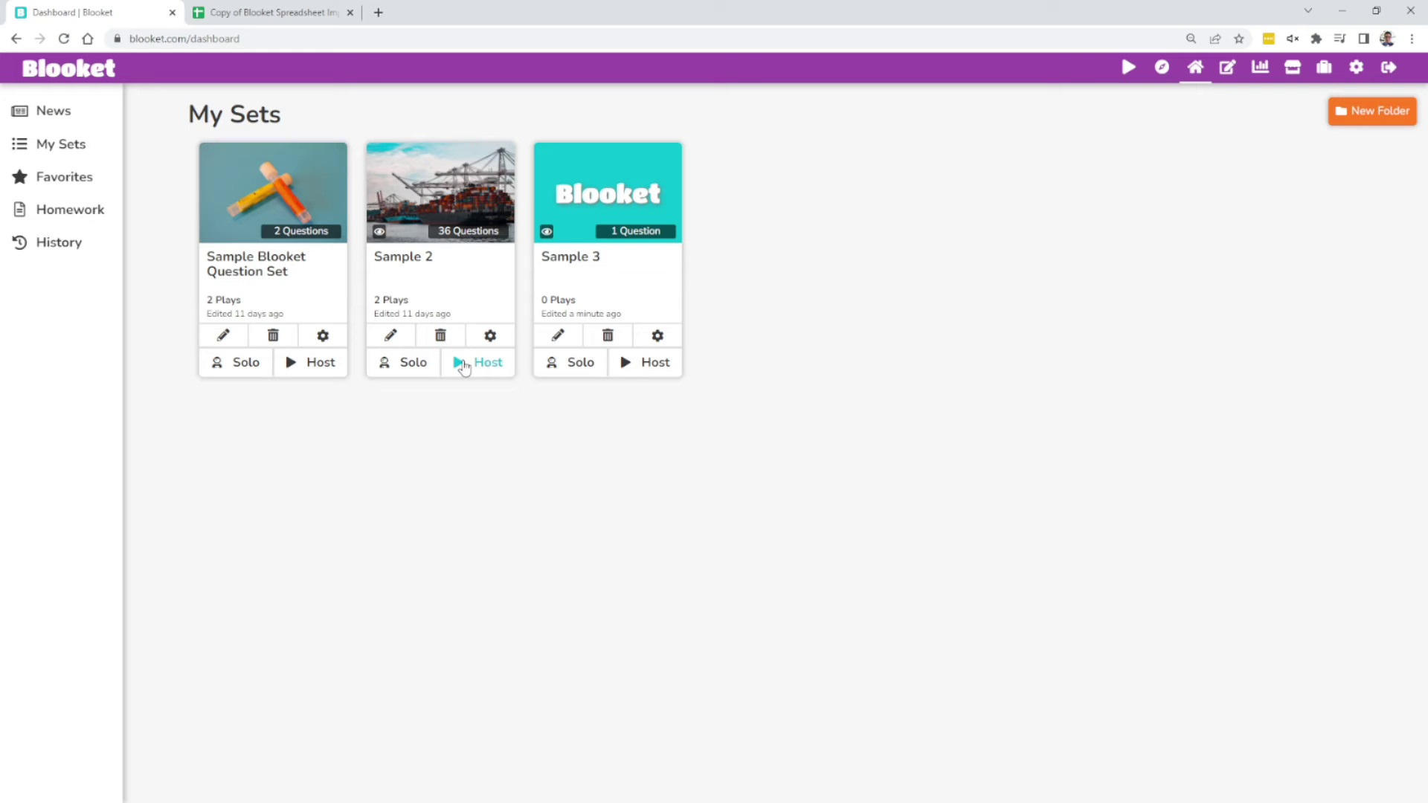
click(465, 364)
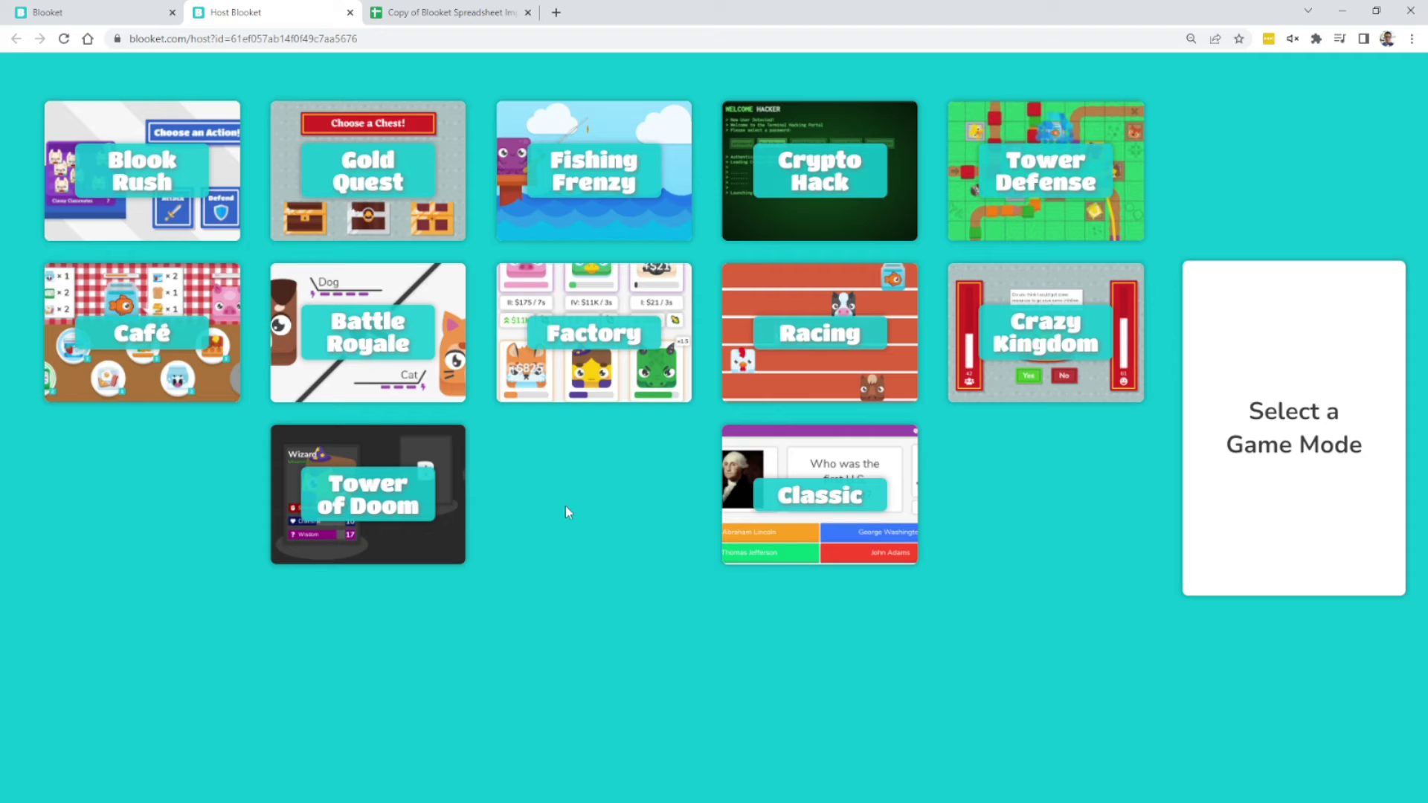
Compare the game mode descriptions, checking player limits and whether each mode supports live hosting, homework, or both.
click(989, 184)
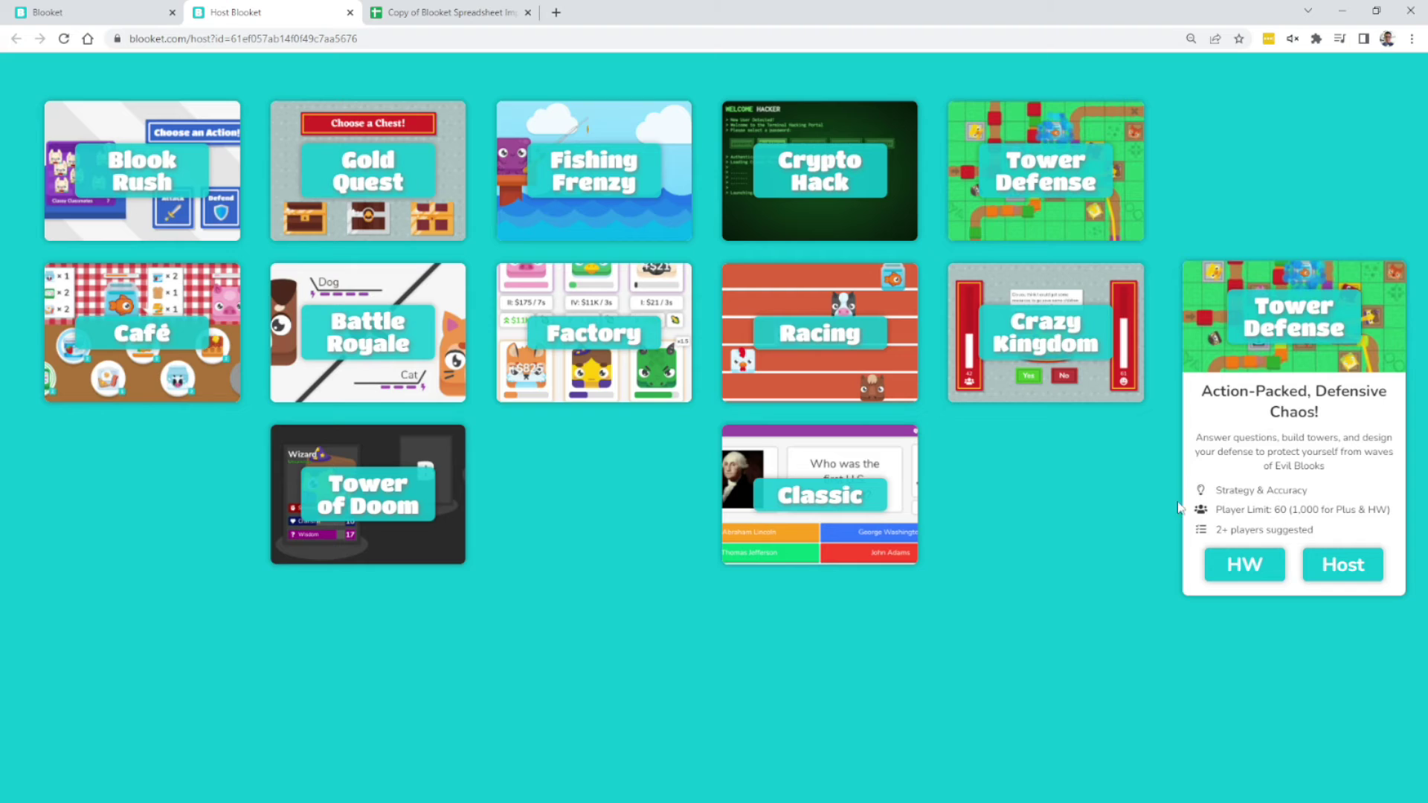
click(817, 495)
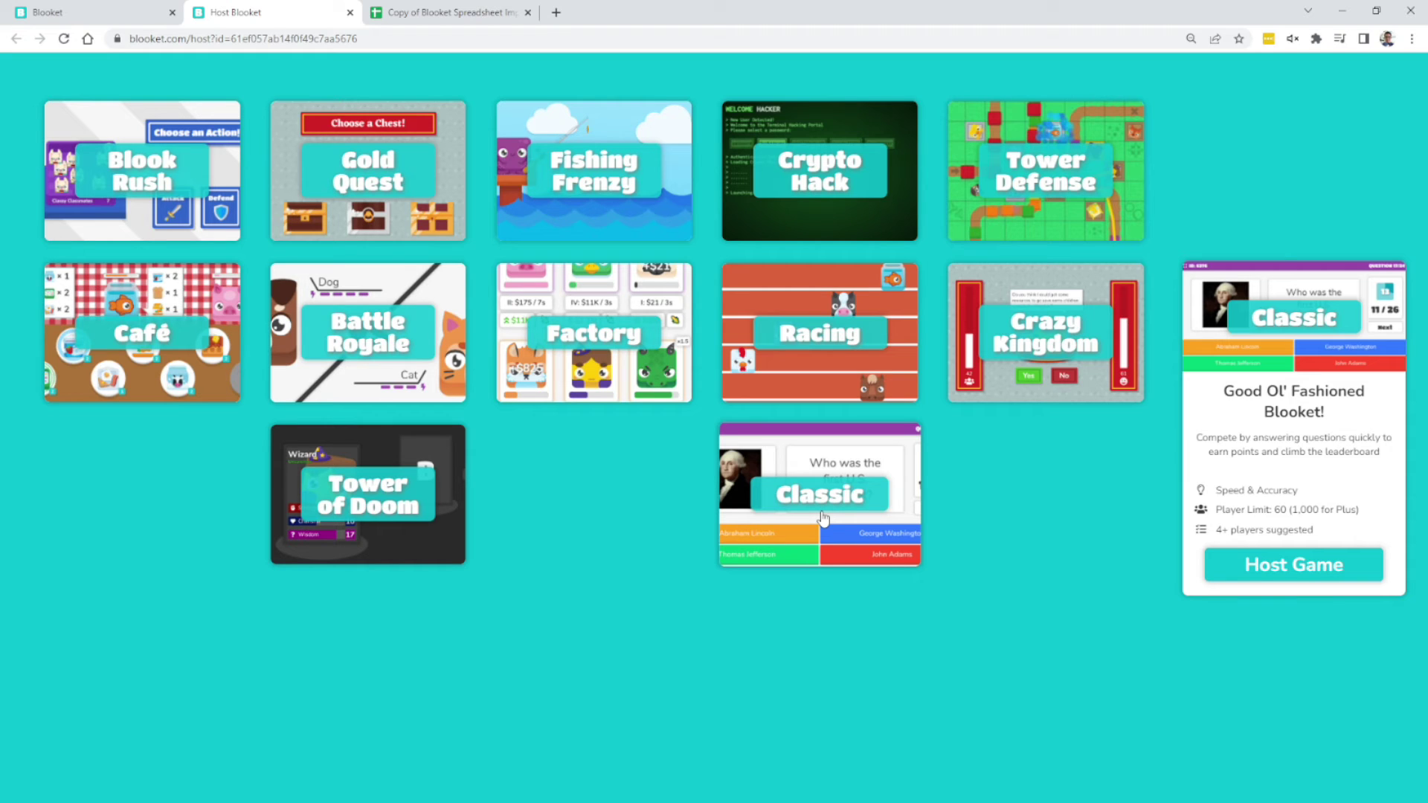
click(437, 517)
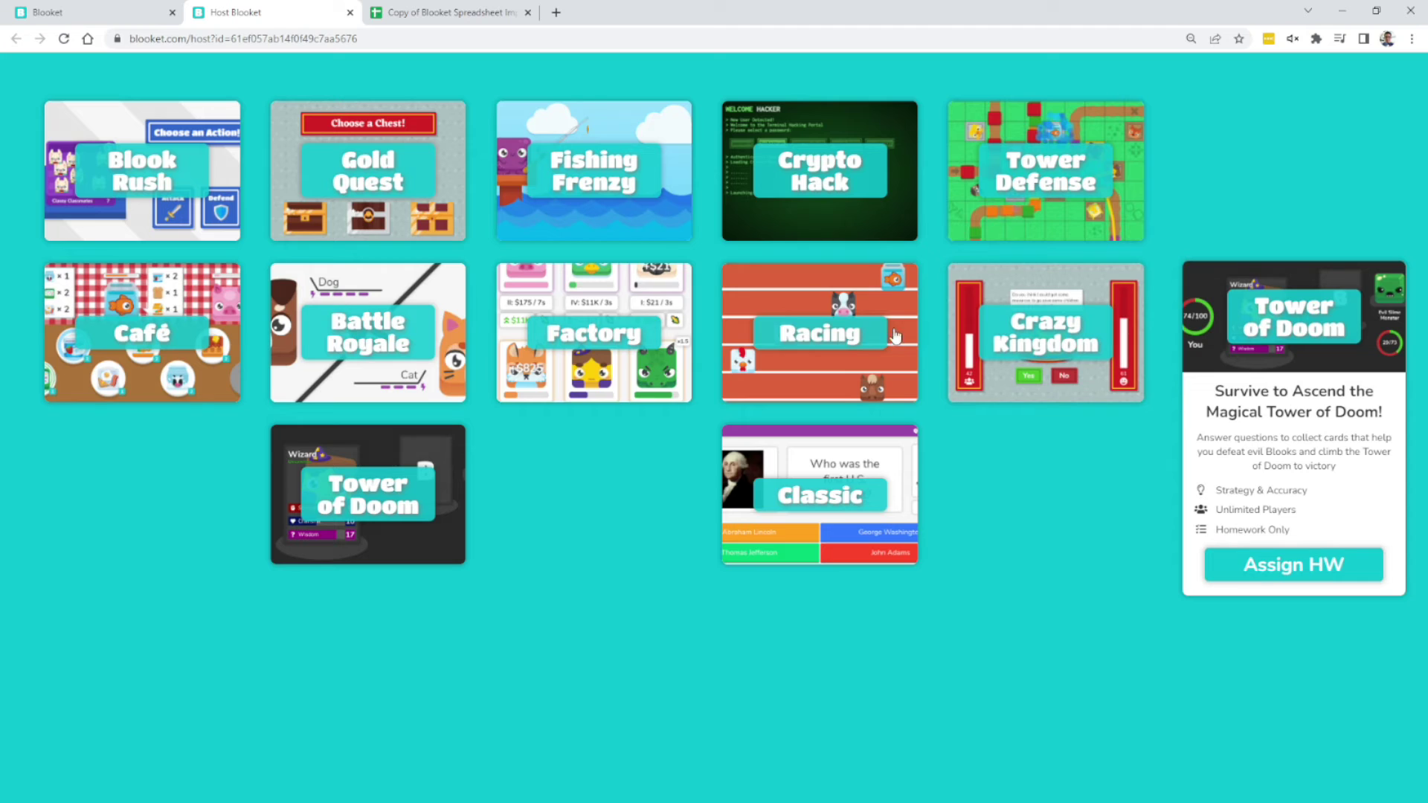
click(541, 346)
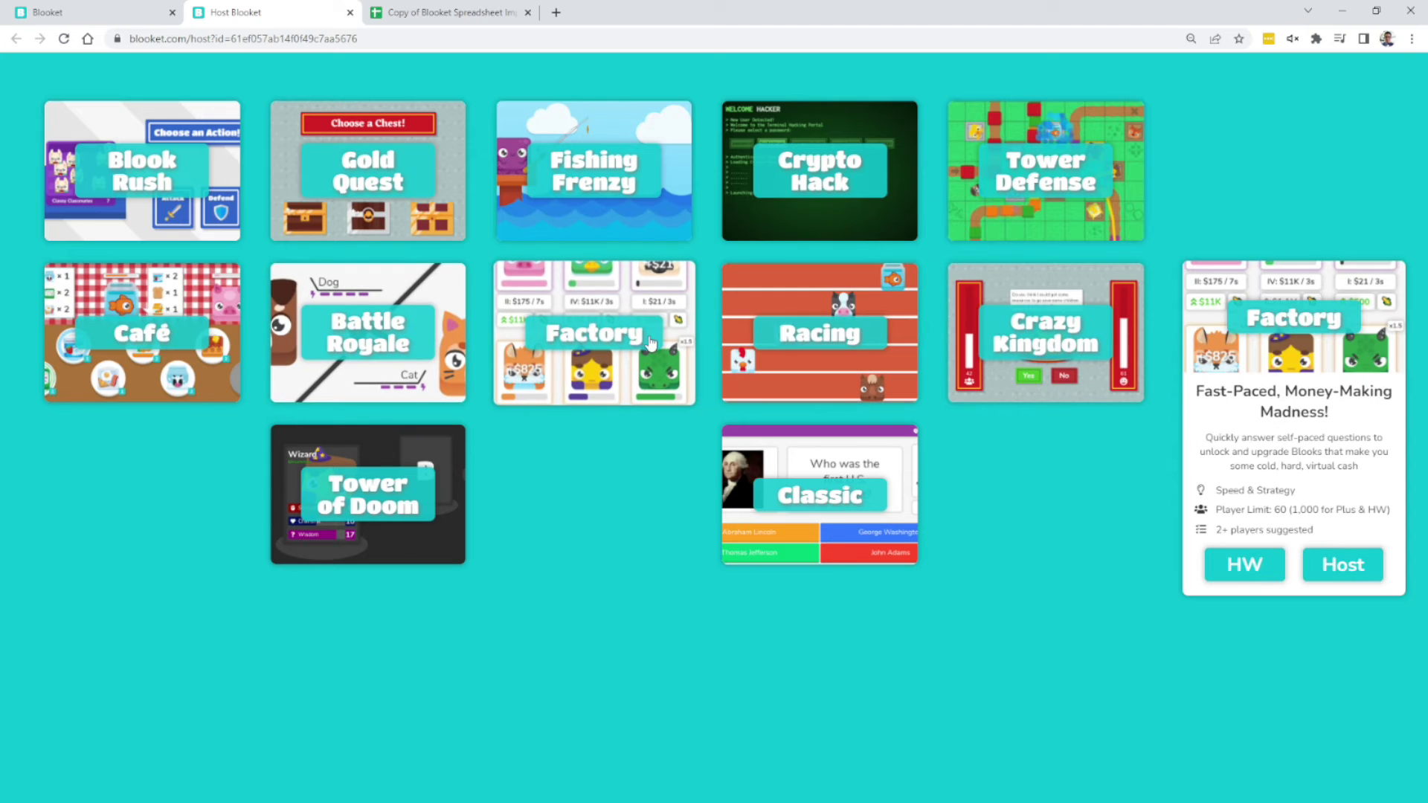
click(450, 336)
click(616, 236)
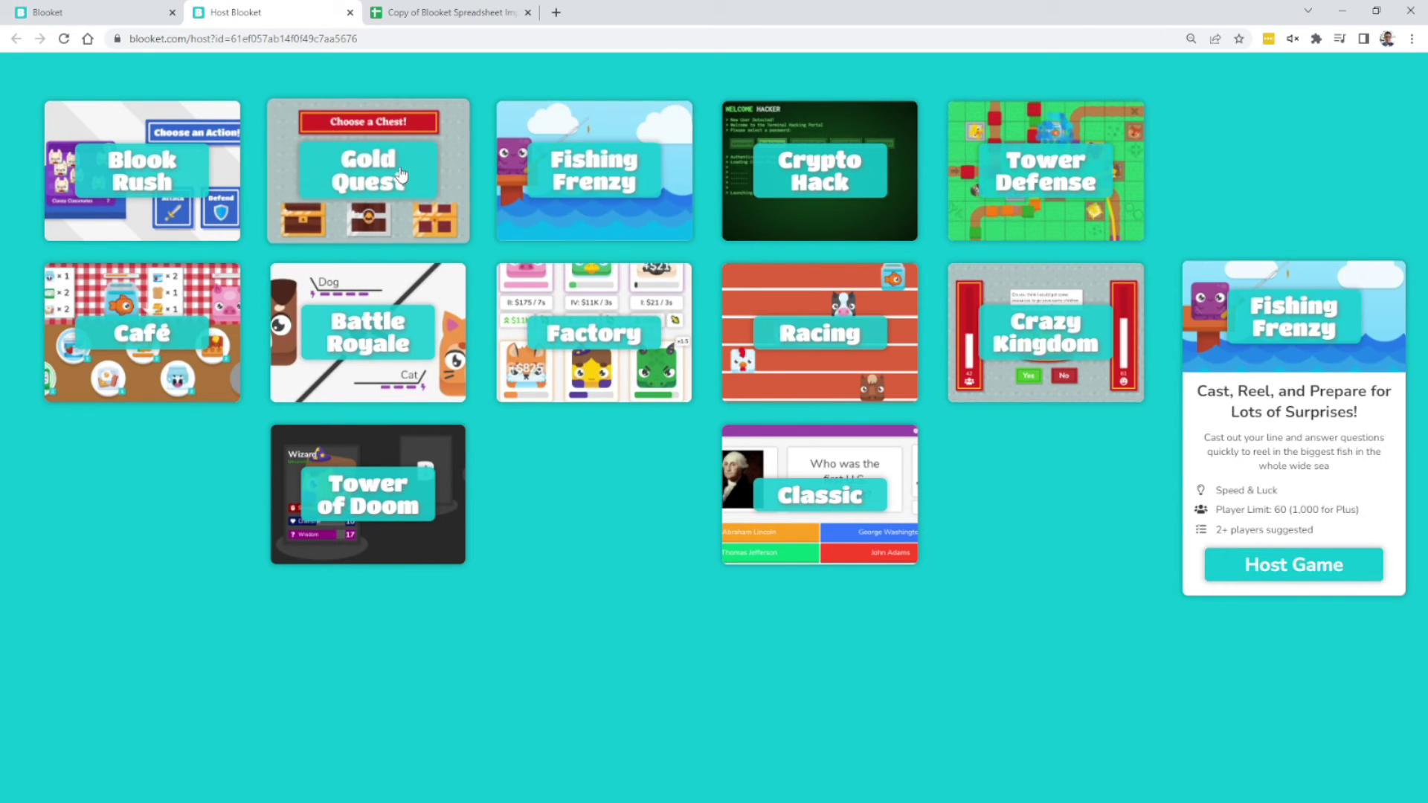
click(368, 208)
click(213, 349)
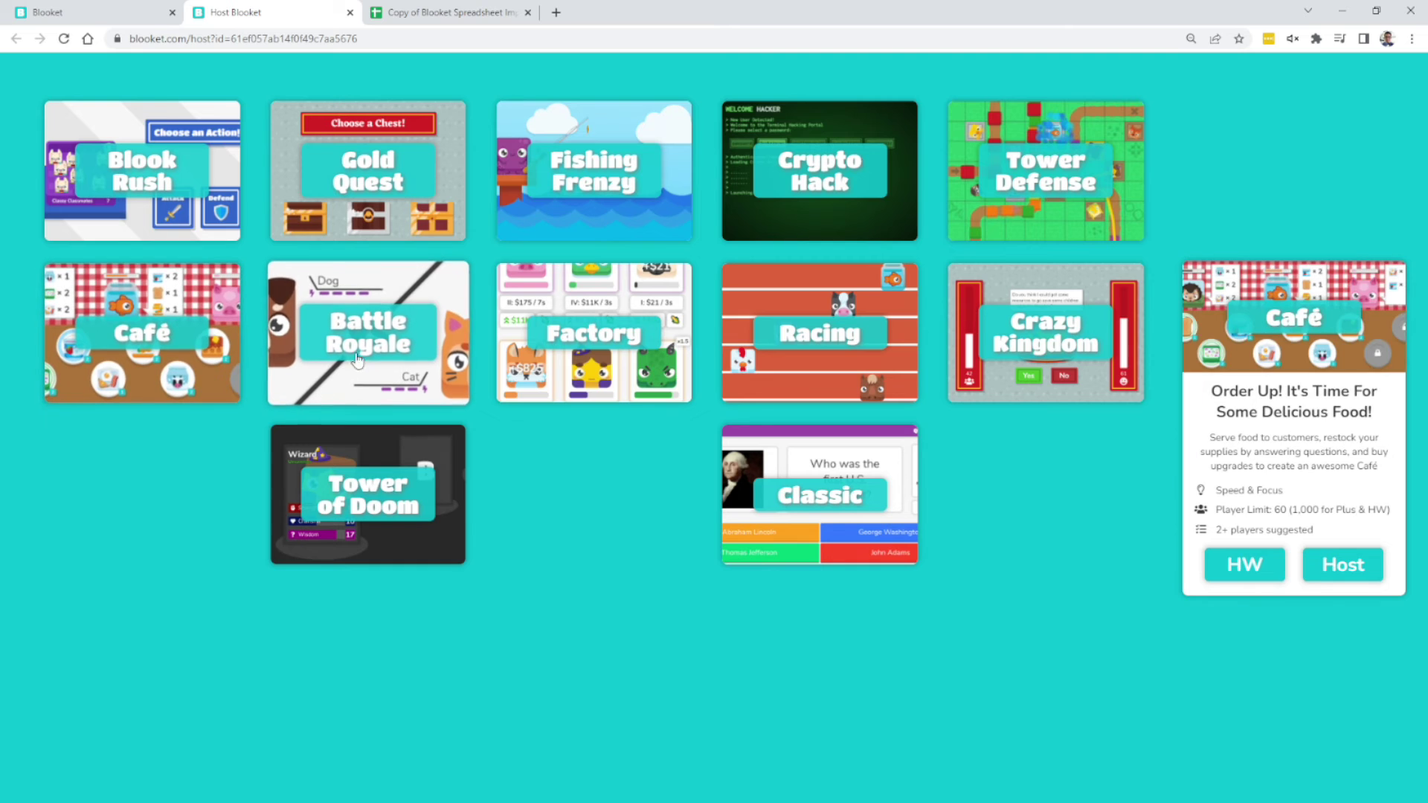
click(179, 216)
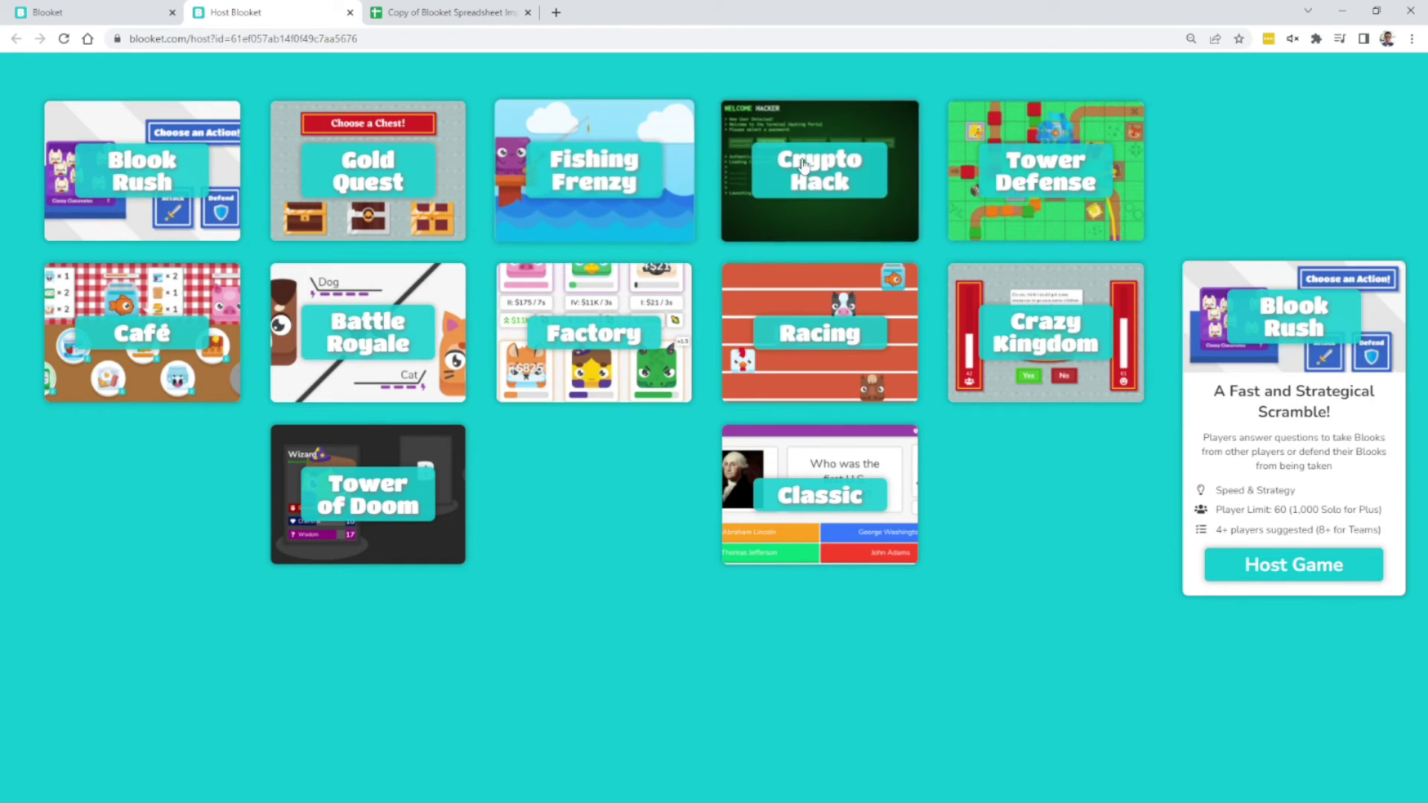
click(822, 197)
Select the Tower Defense mode for Sample 2 and open its homework assignment settings.
click(1086, 200)
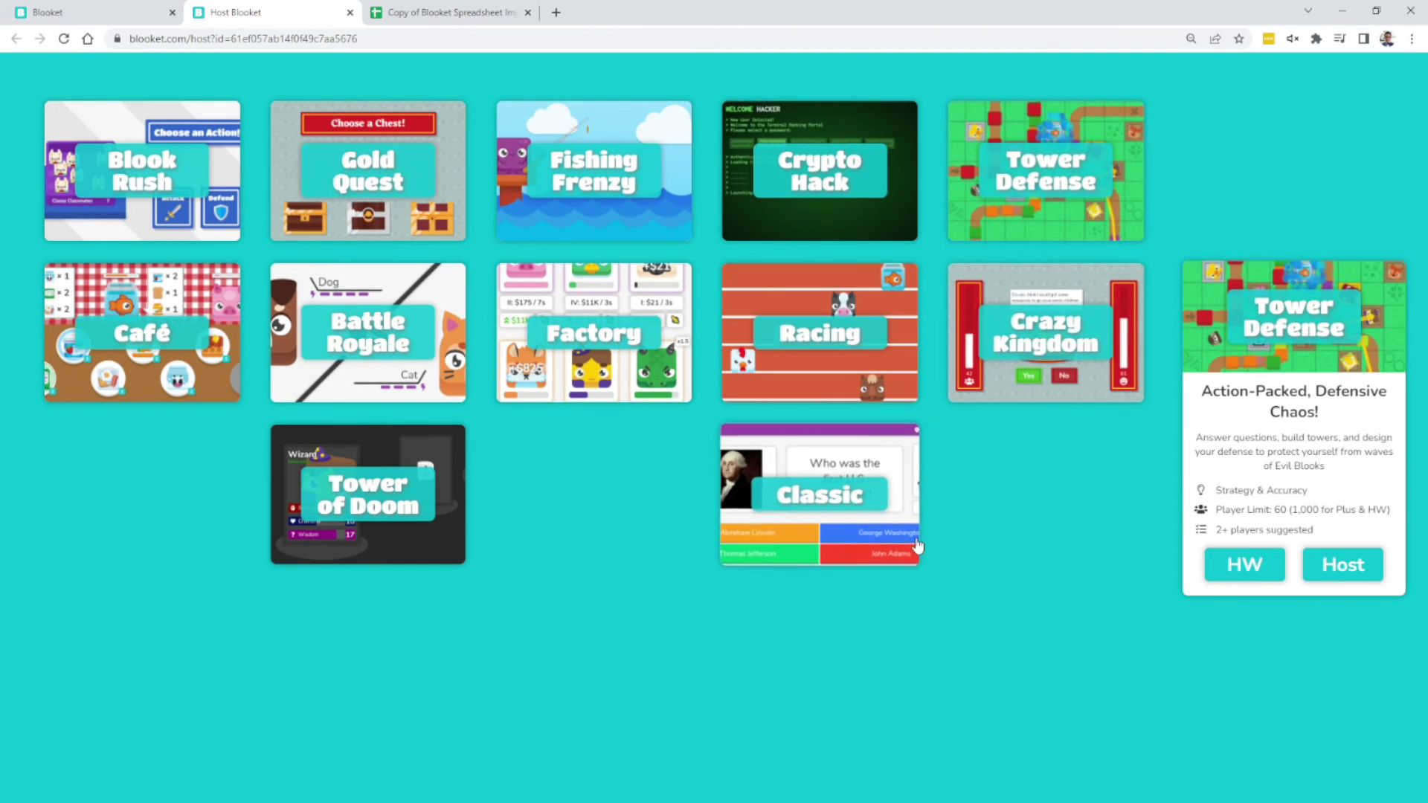
click(1262, 566)
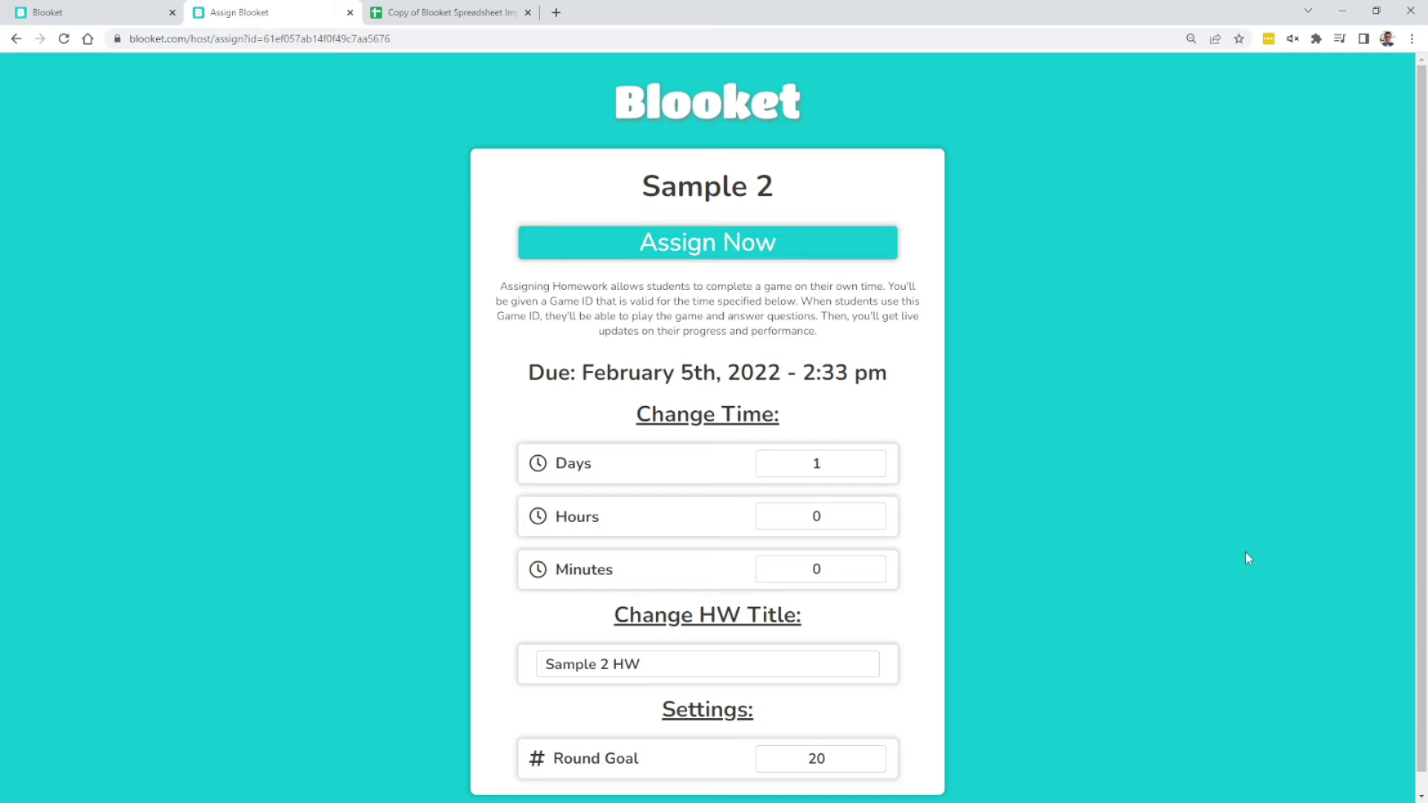
Set the homework time limit to 0 days and 8 hours.
scroll(1041, 476, down, 1)
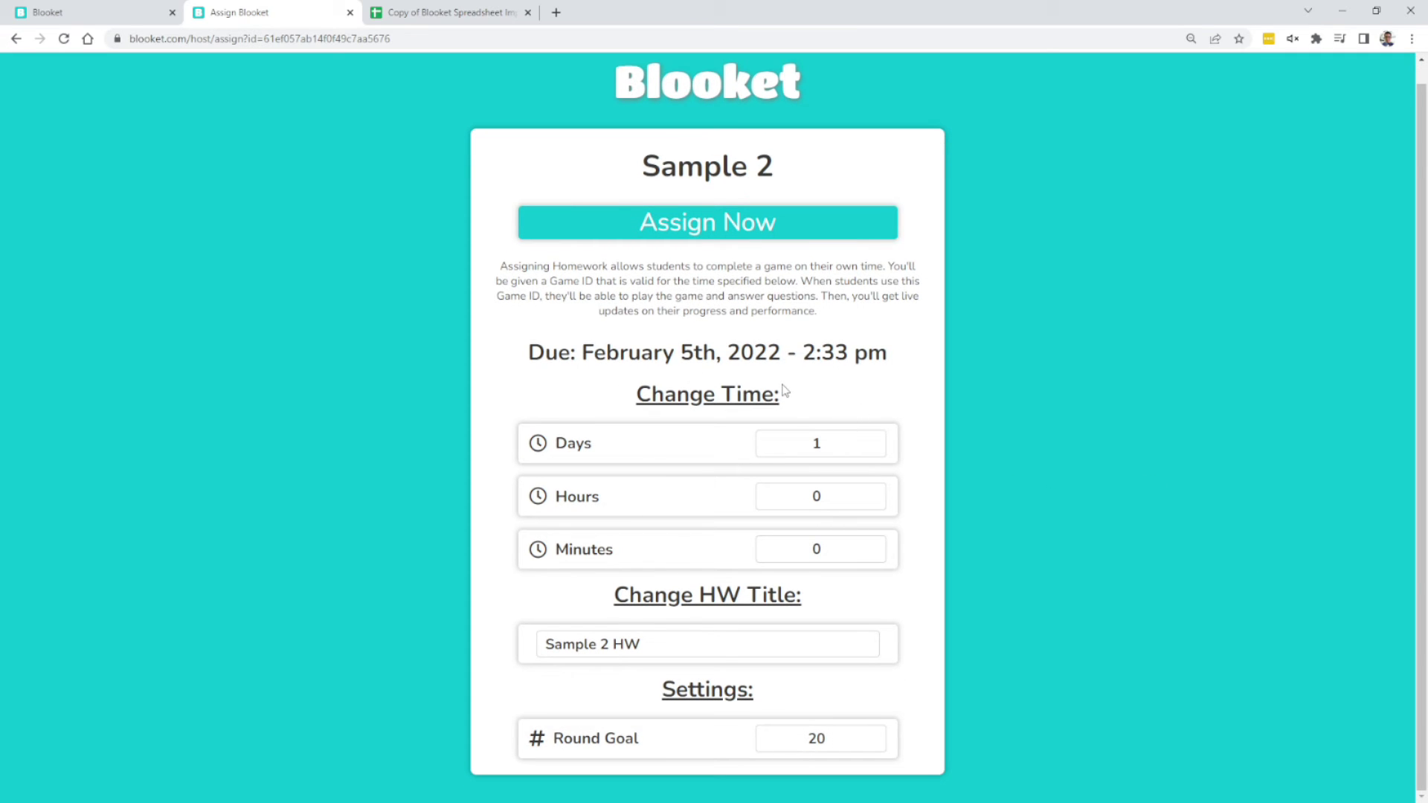
click(872, 439)
click(873, 439)
click(872, 439)
click(872, 440)
click(829, 488)
drag(831, 446, 736, 444)
text(0)
drag(827, 501, 798, 499)
text(8)
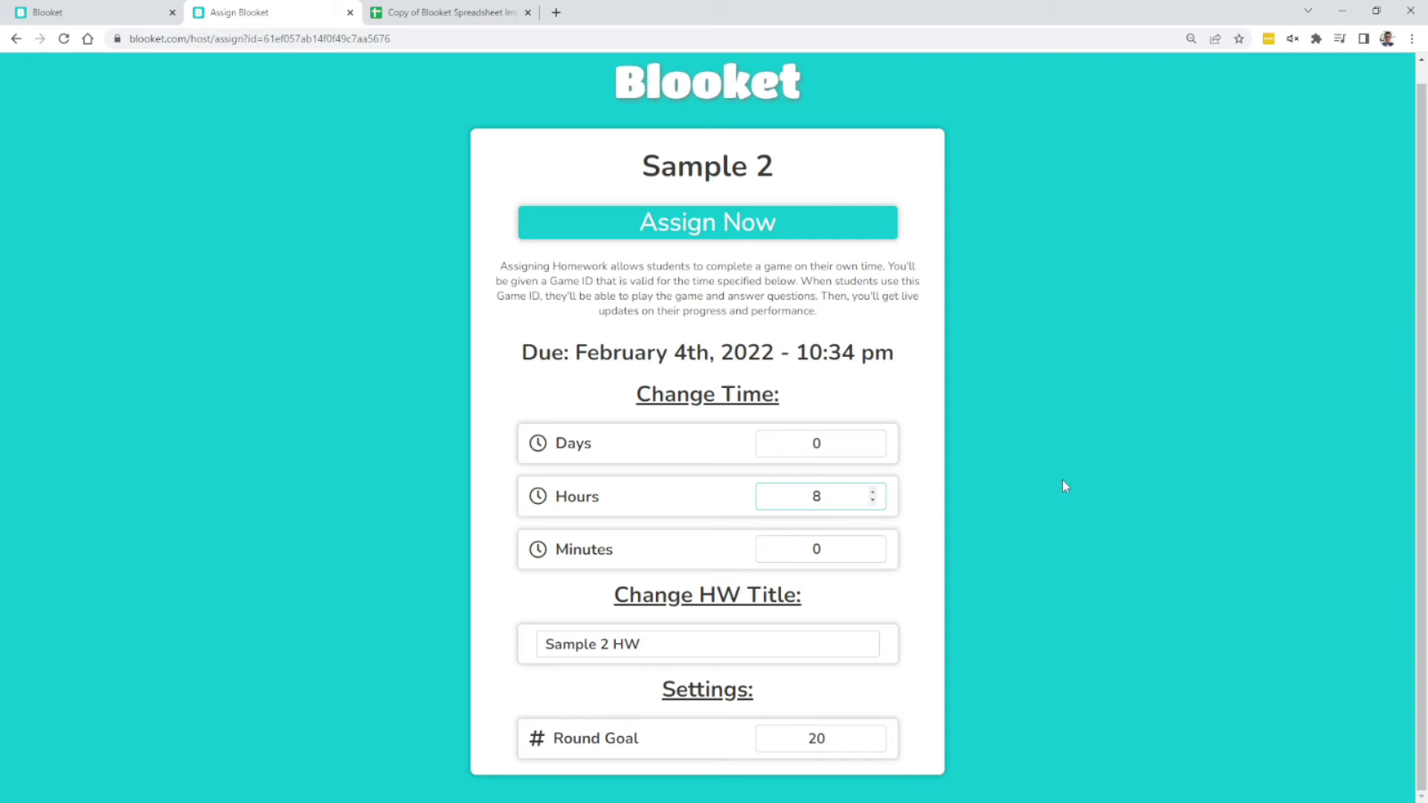
Set the homework time limit to 5 days and 0 hours.
drag(838, 501, 807, 441)
text(0)
text(5)
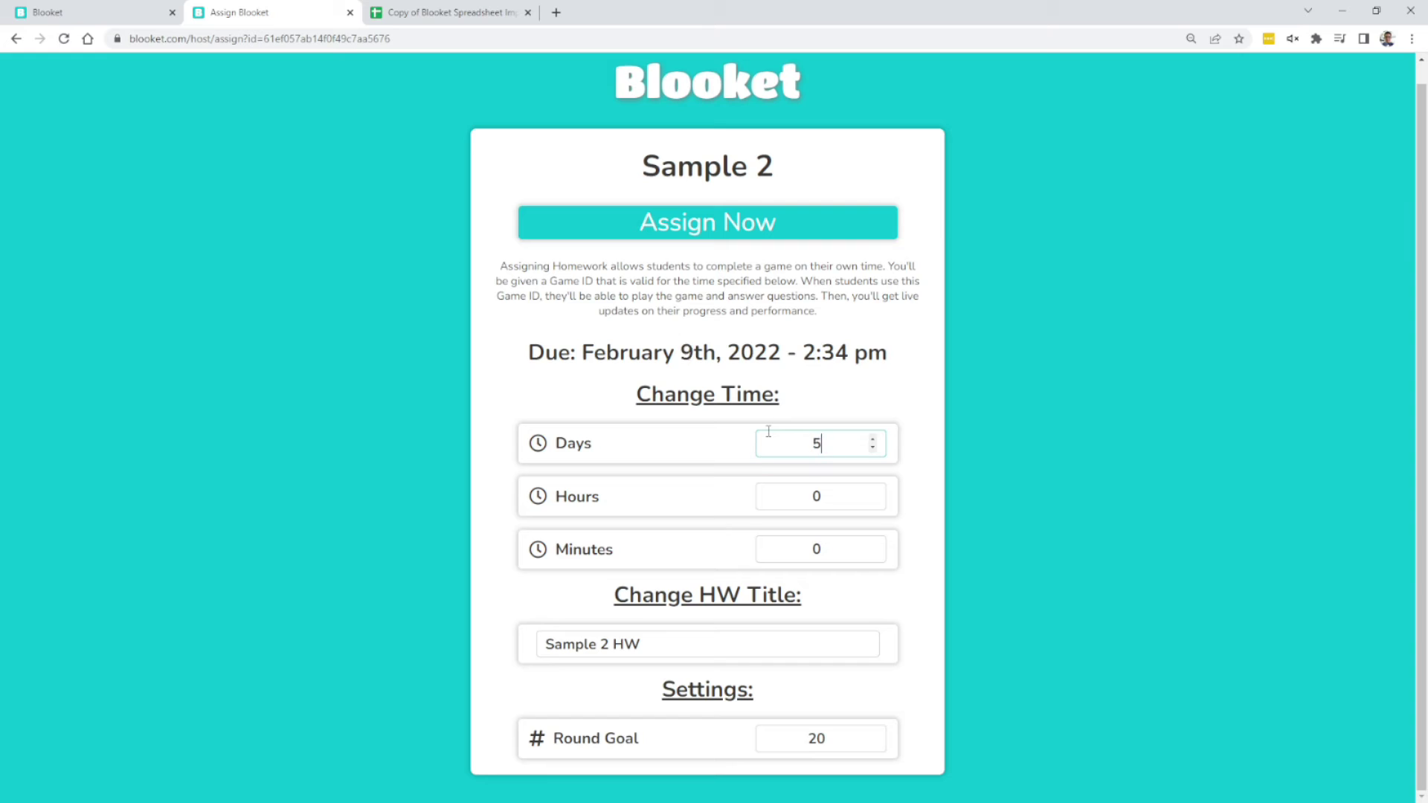
click(1081, 485)
Change the homework title to "Sample Homework for Blooket" and assign the homework.
drag(658, 636, 370, 625)
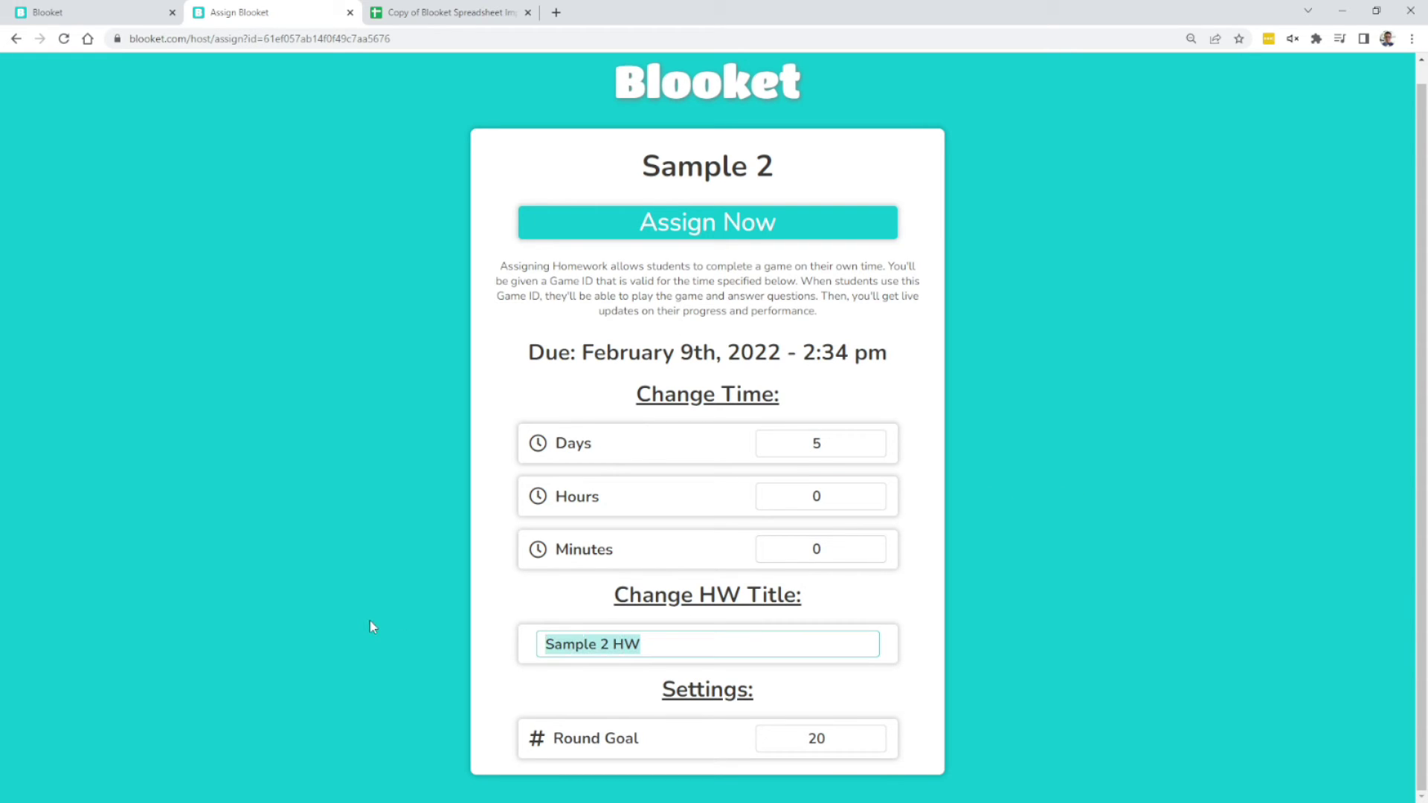
text(Sample Homewo)
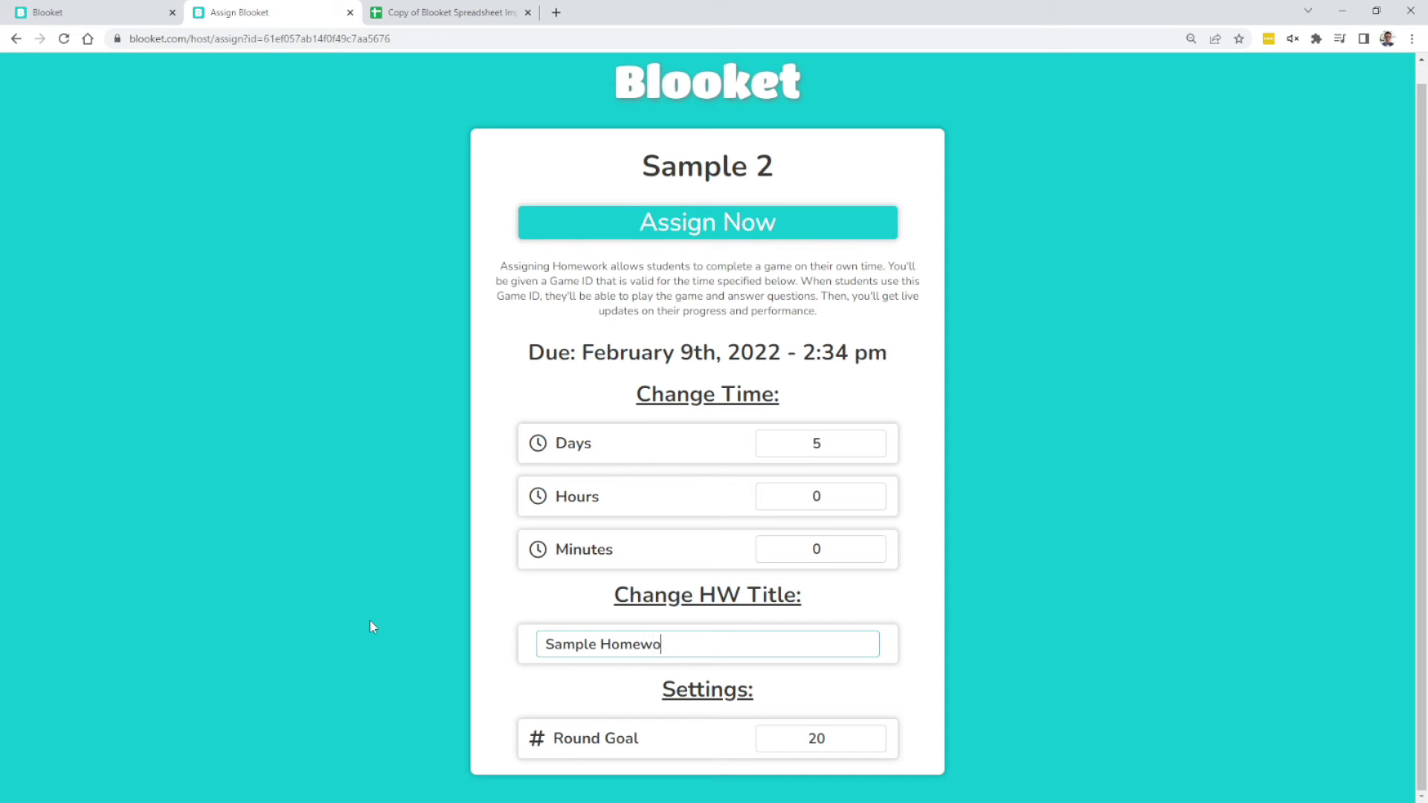
text(rk for Blooket)
click(583, 235)
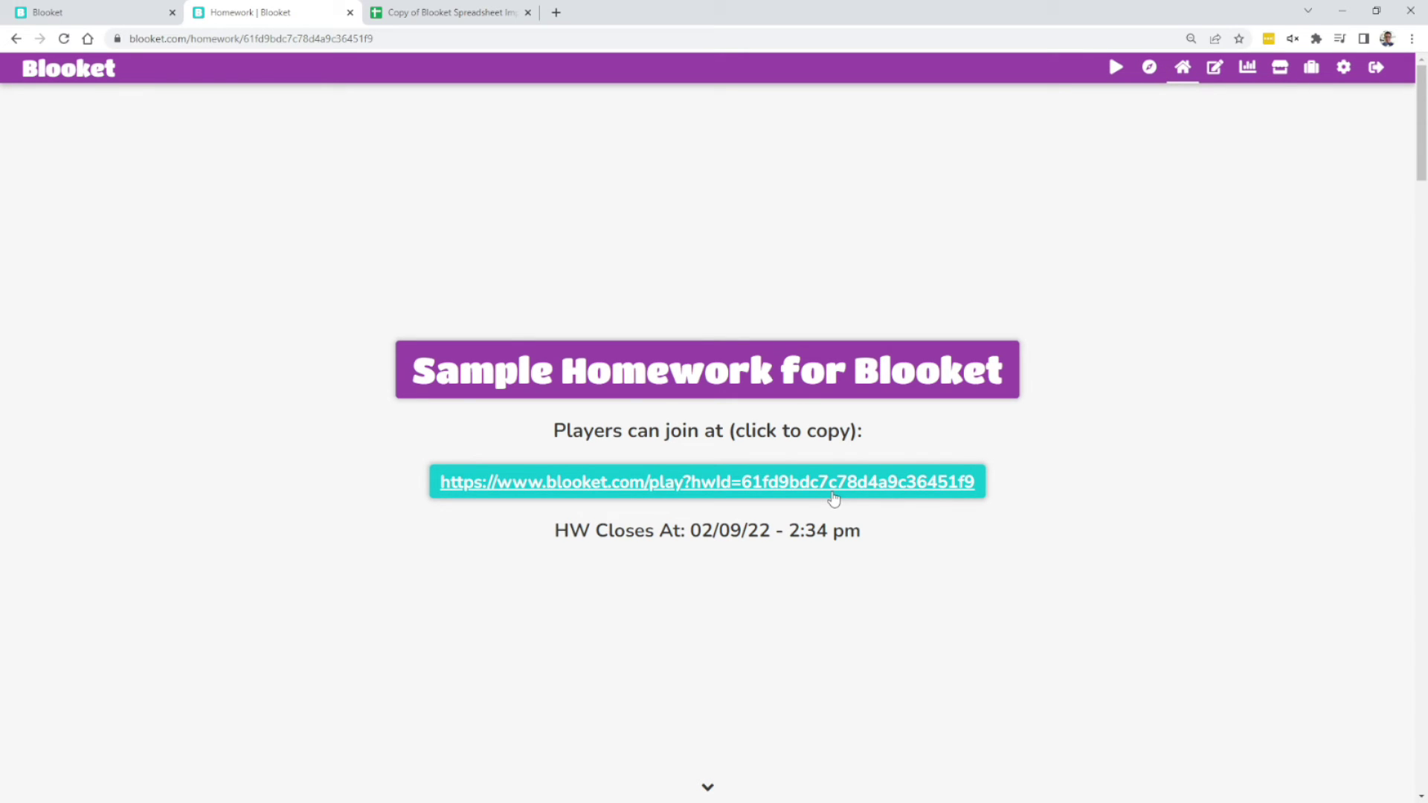
Copy the homework join link and open it in a new Incognito window.
right_click(832, 494)
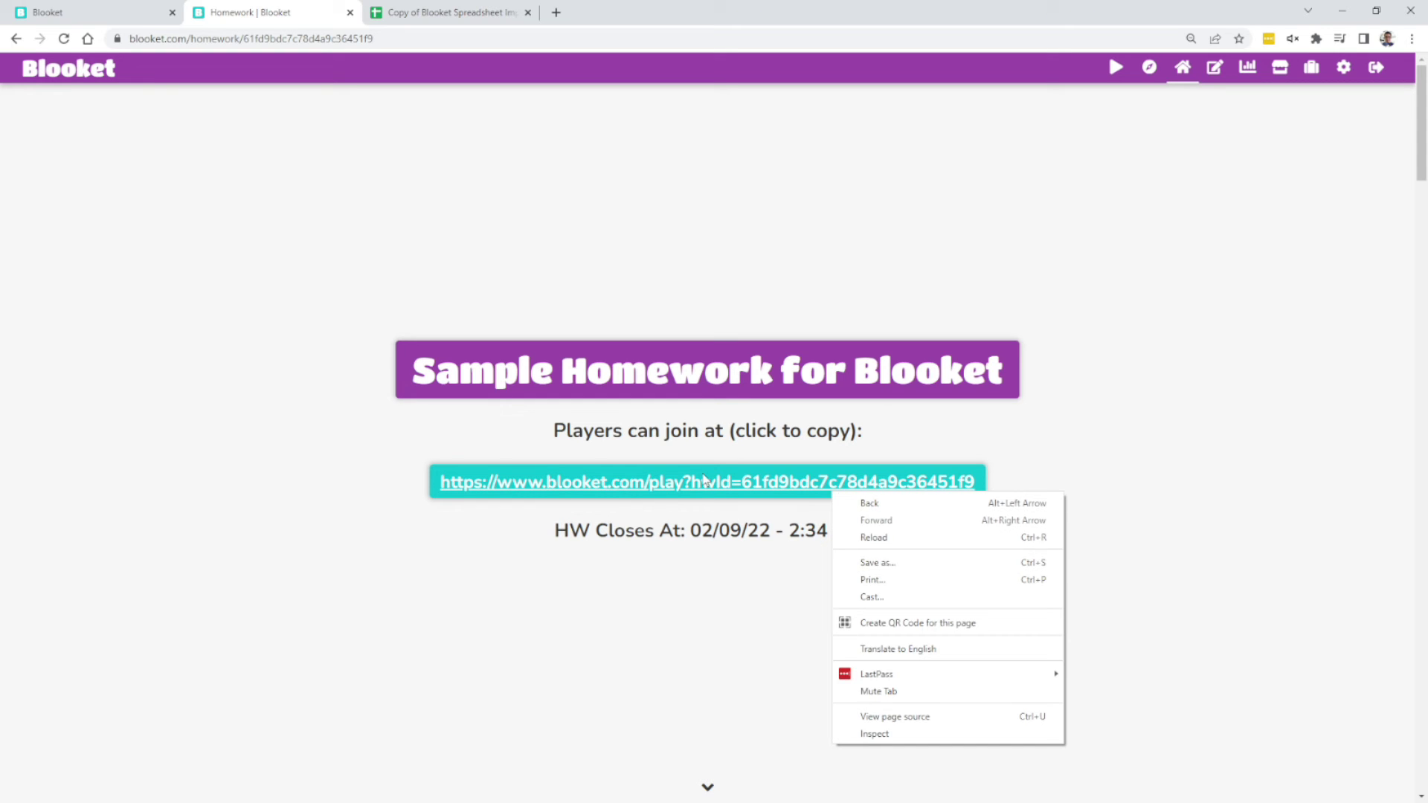
click(705, 482)
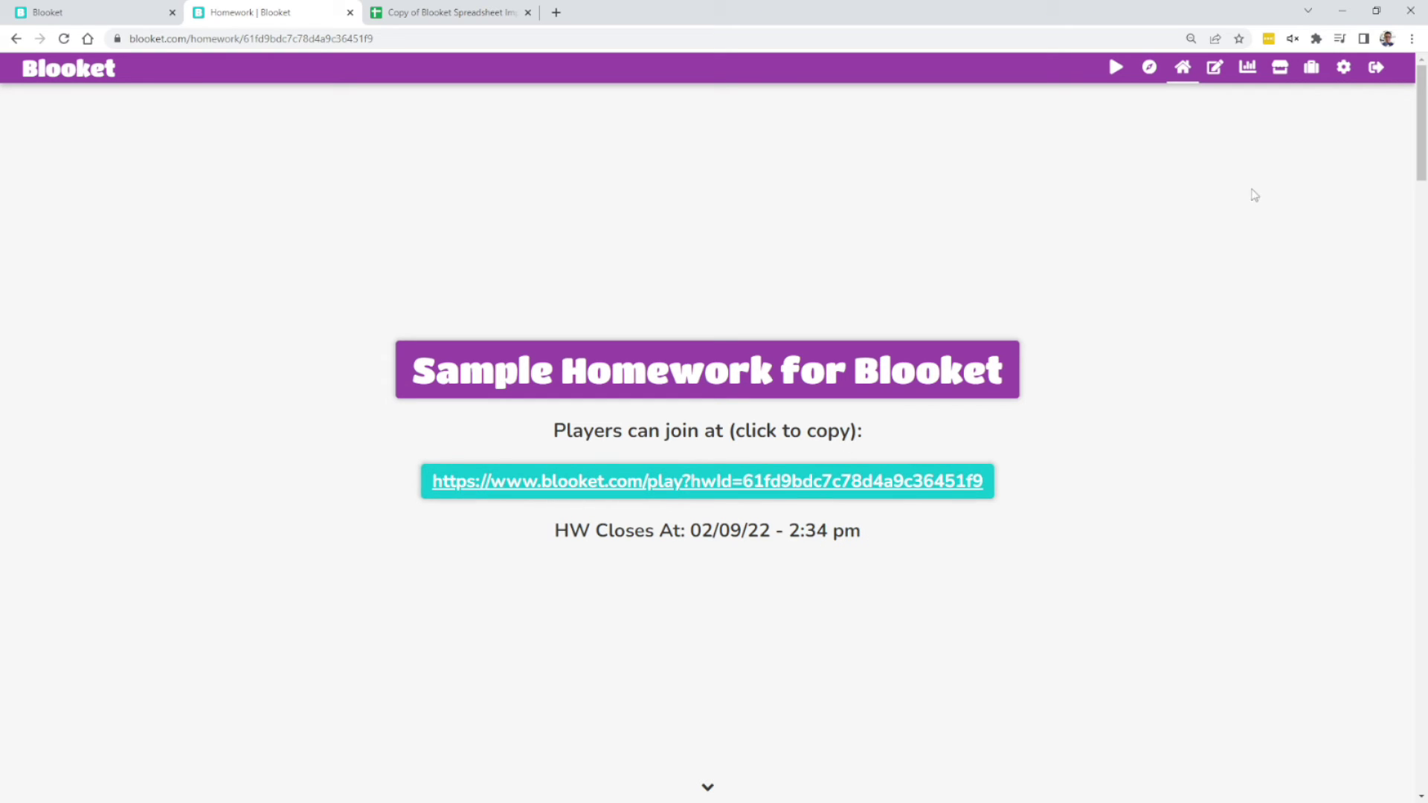
click(1411, 38)
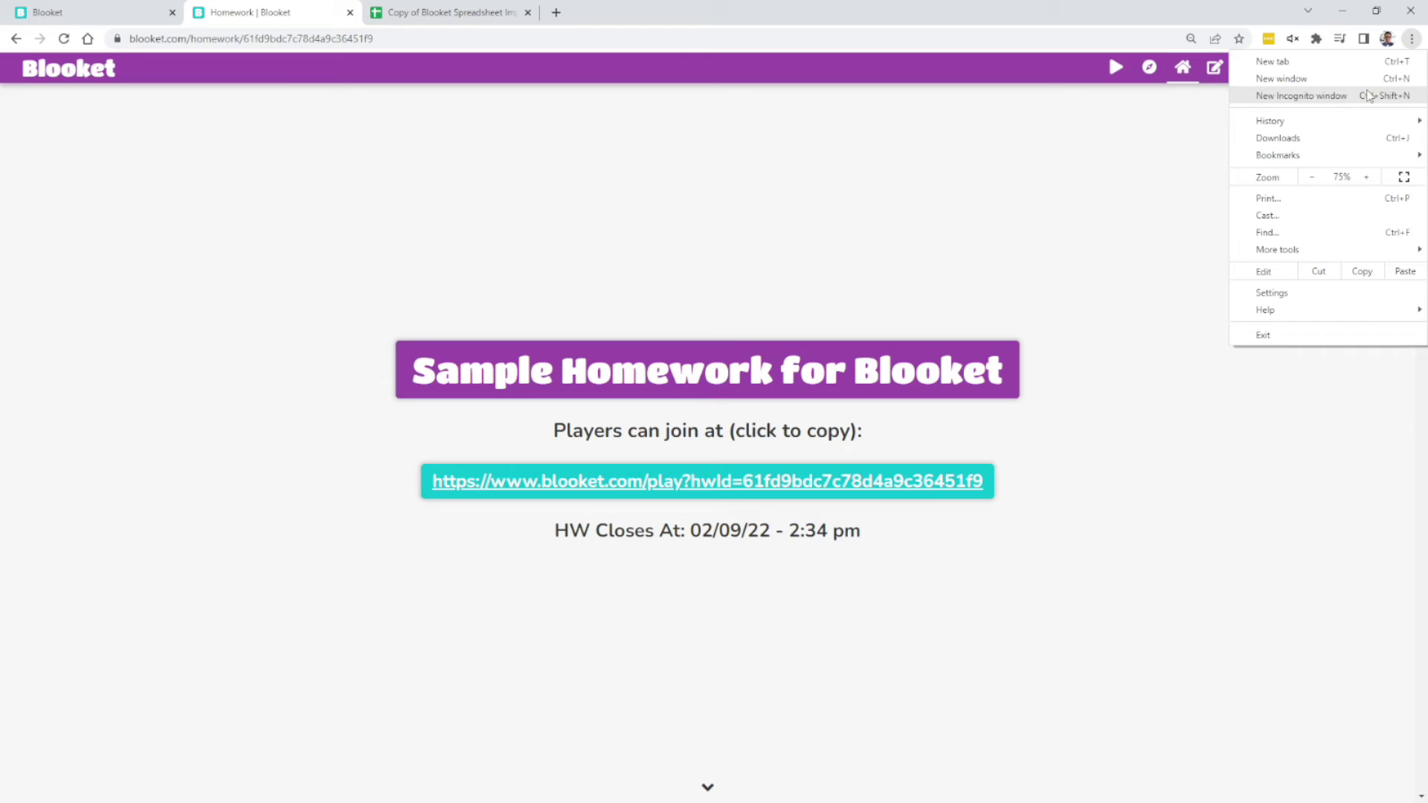
click(1369, 95)
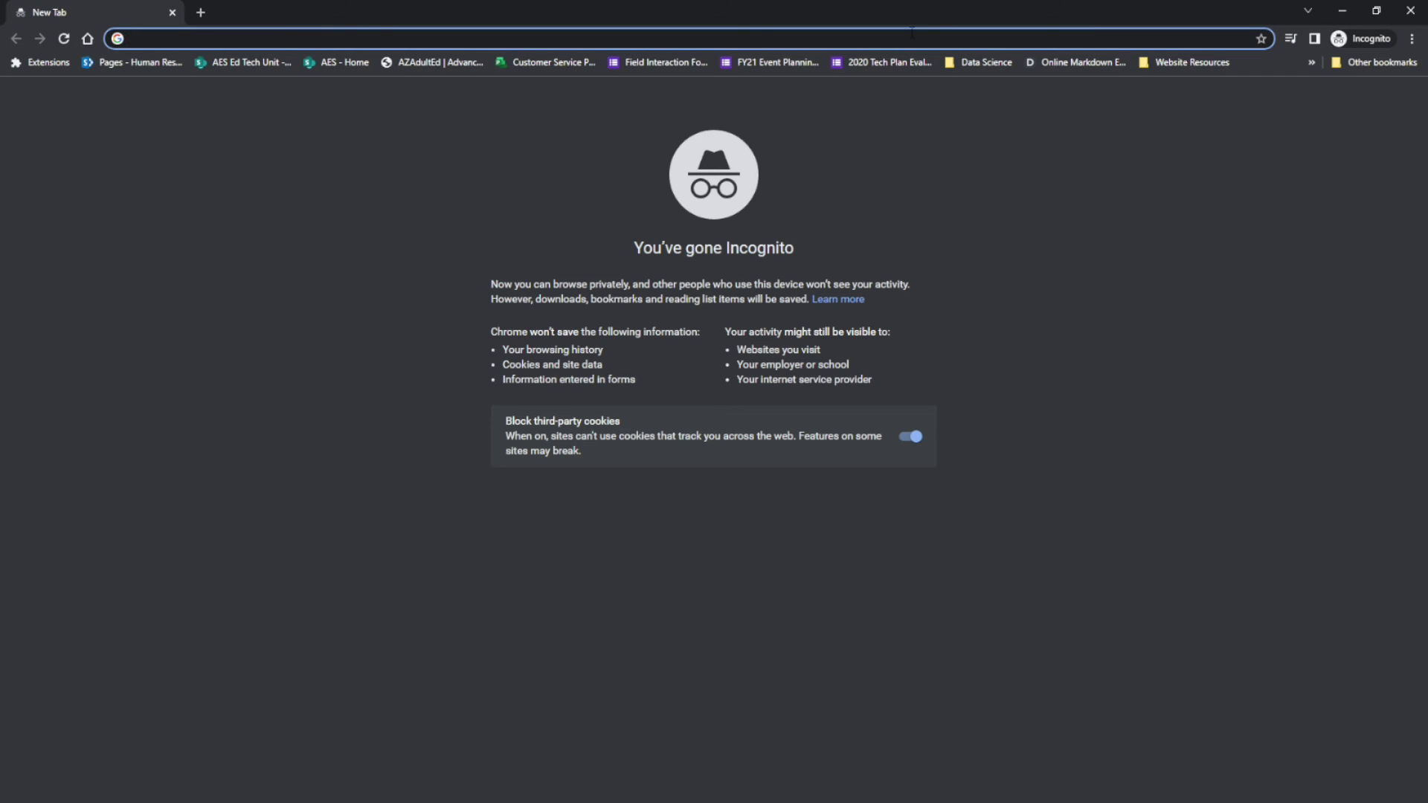
key(ctrl+v)
key(Return)
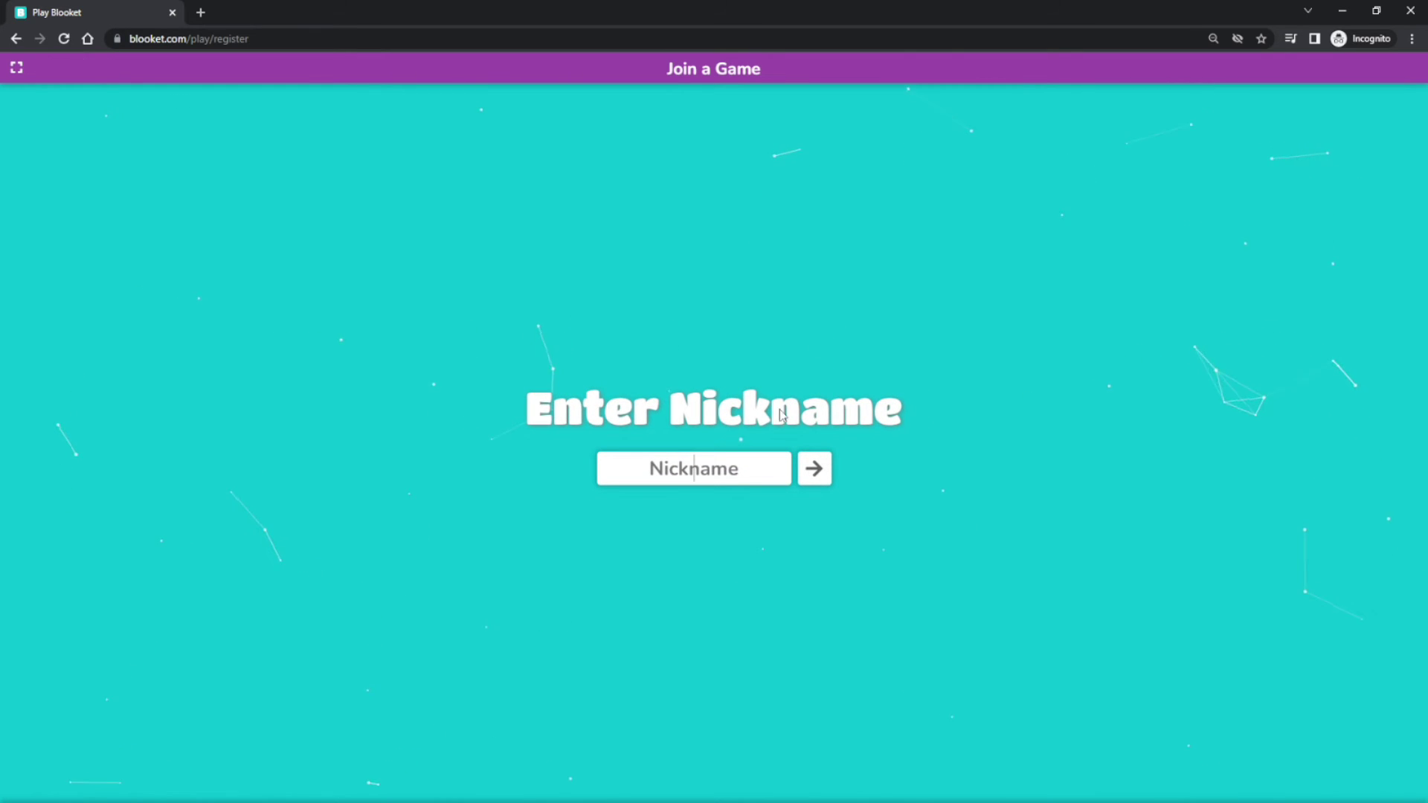
Join the homework game with the nickname "Test Student".
click(737, 455)
text(Te)
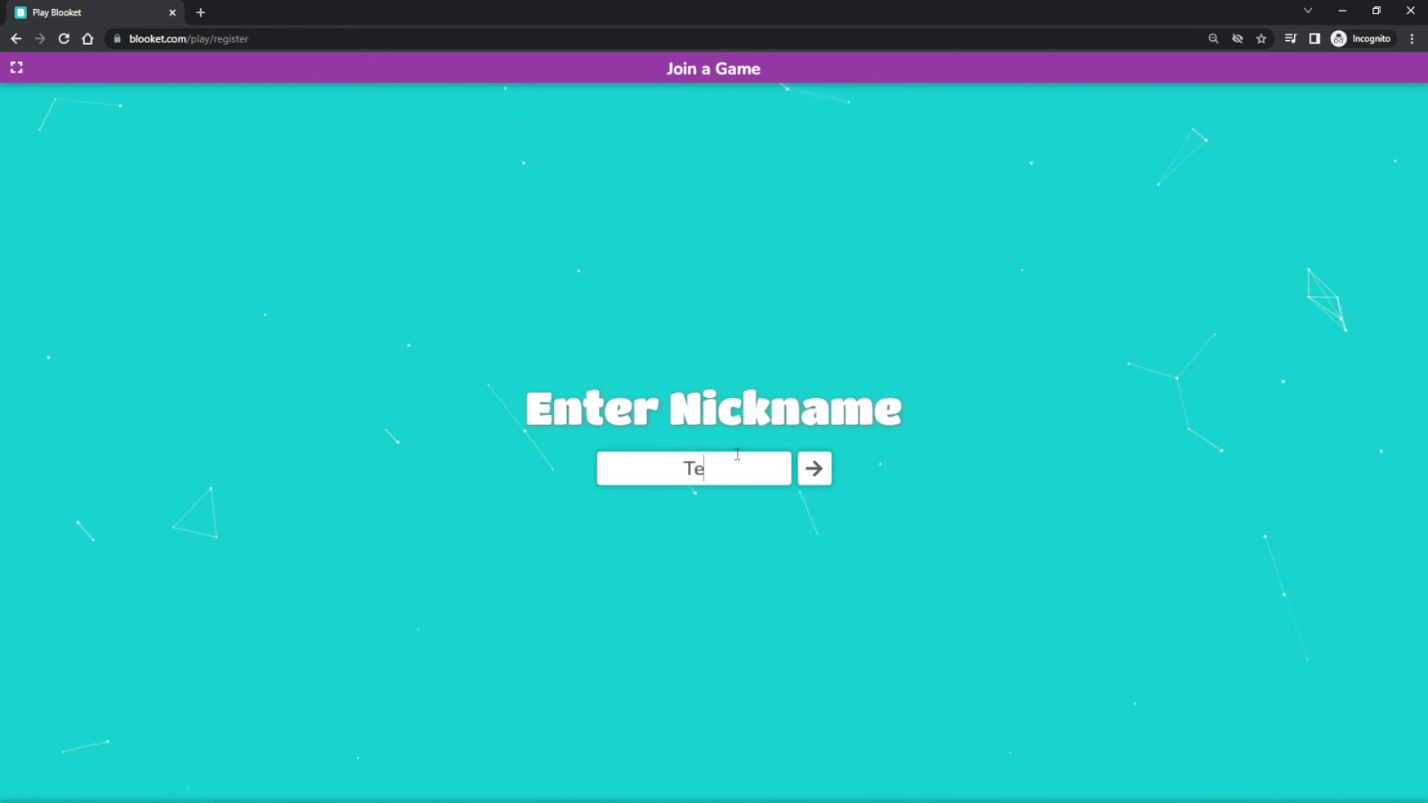
text(st Student)
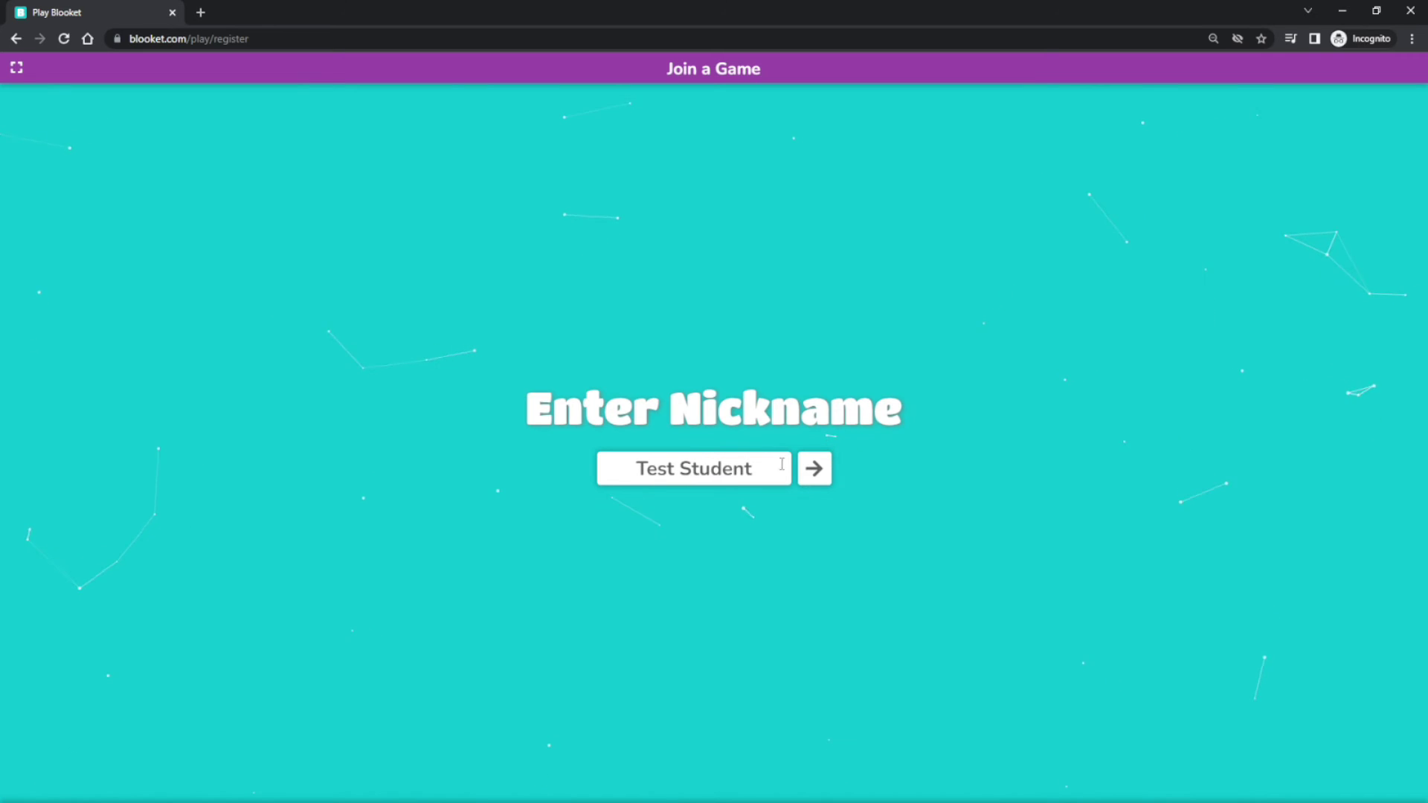
click(815, 470)
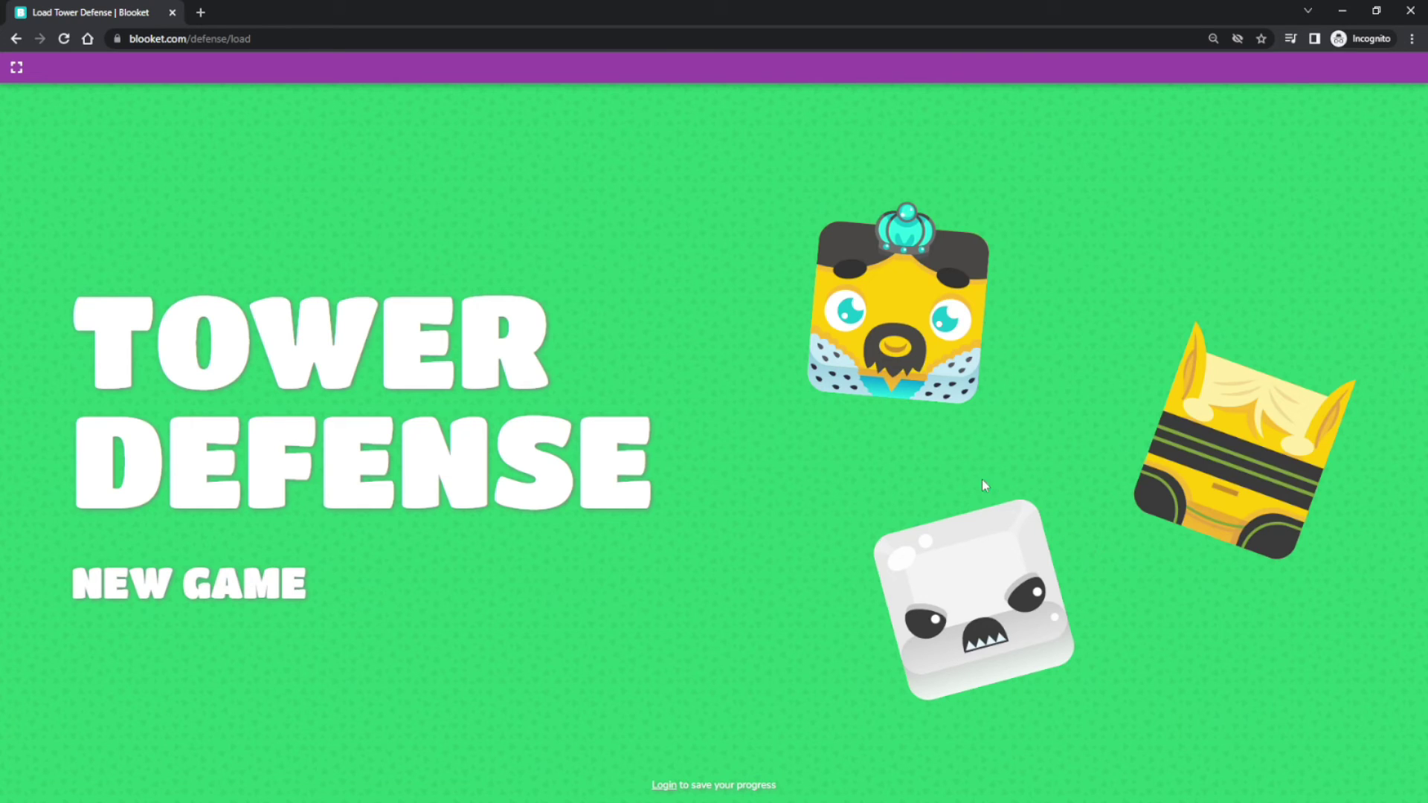
Start a new Tower Defense game on the Lost Desert map, skip the tutorial, and acknowledge the homework goal.
click(191, 599)
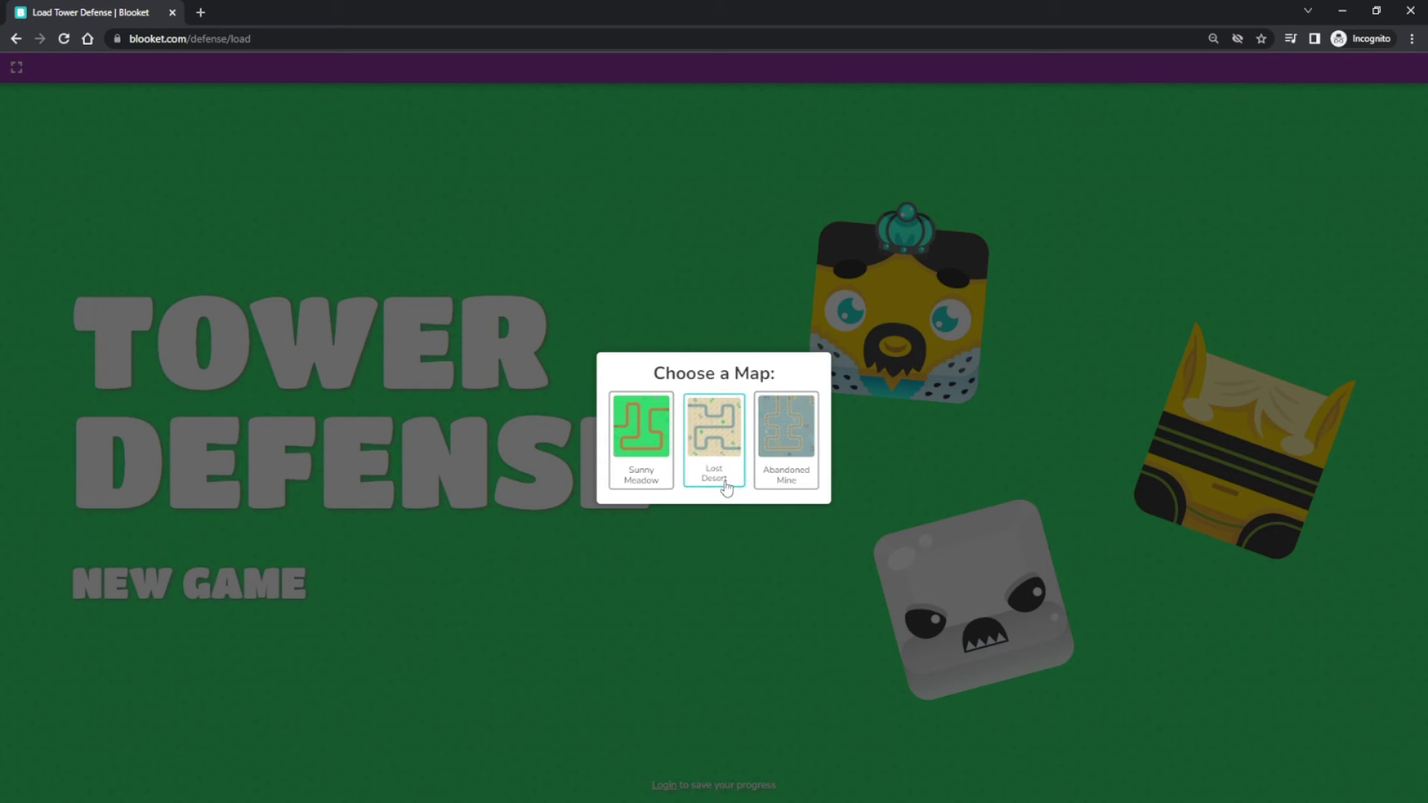
click(726, 484)
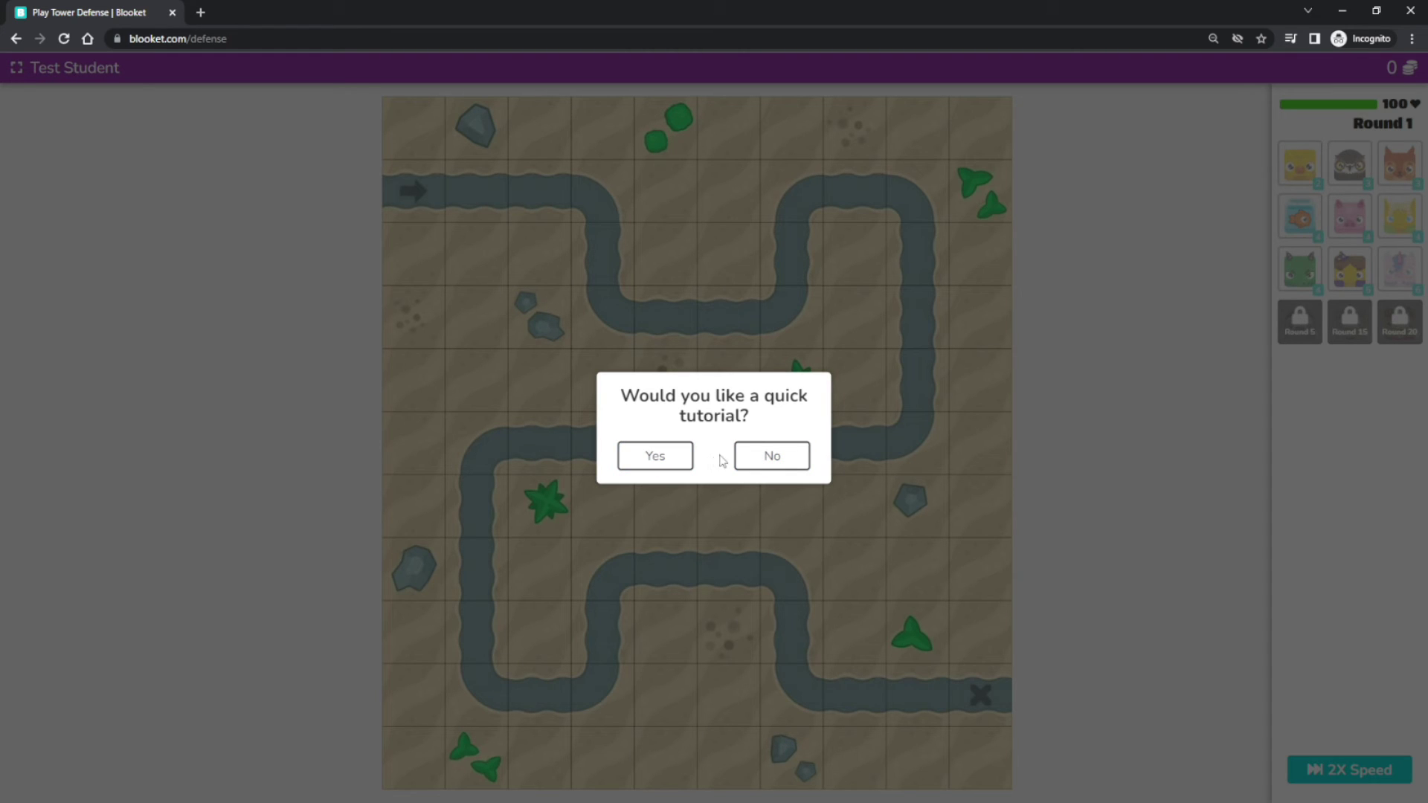
click(766, 455)
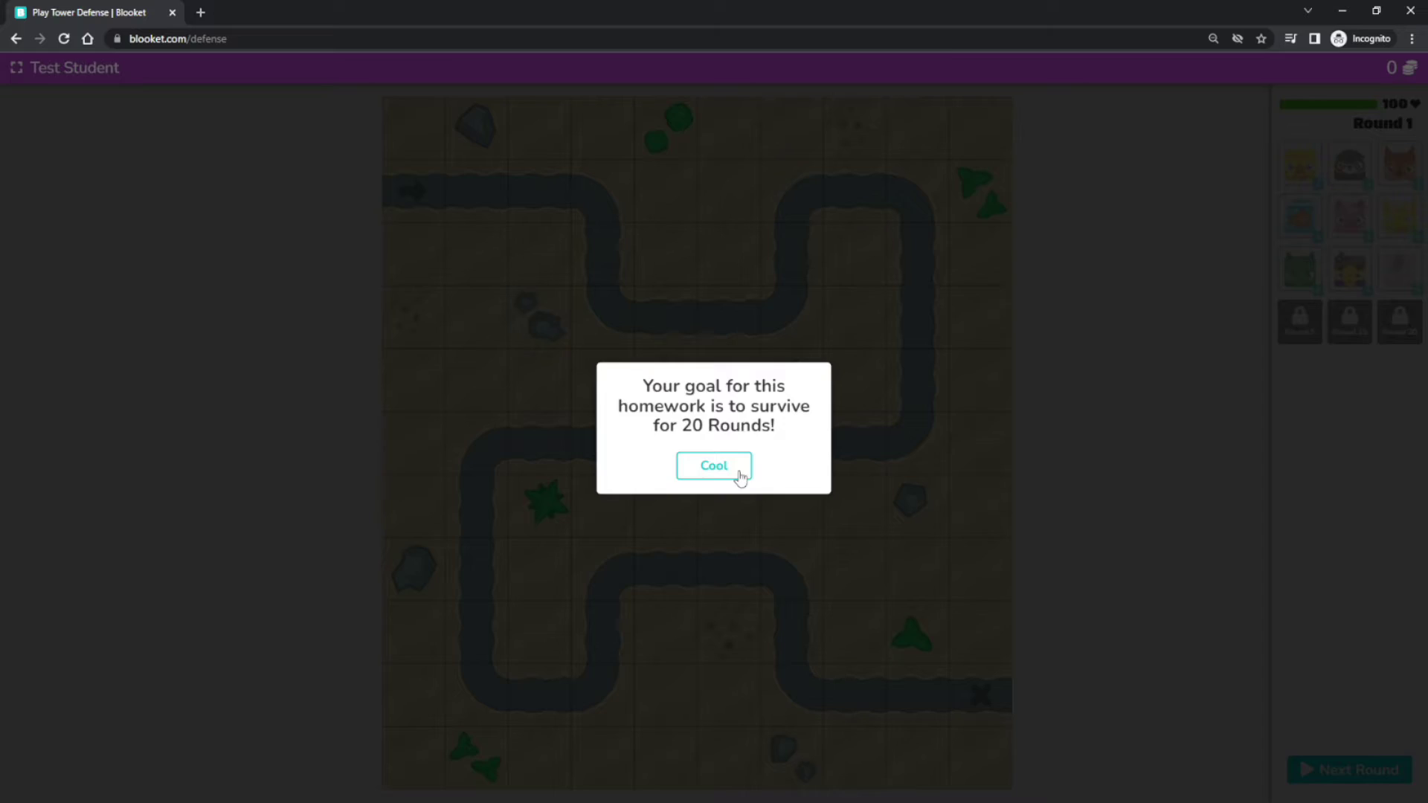
click(738, 474)
Answer the question 3 x 11 with 33 and continue to the next question.
click(736, 452)
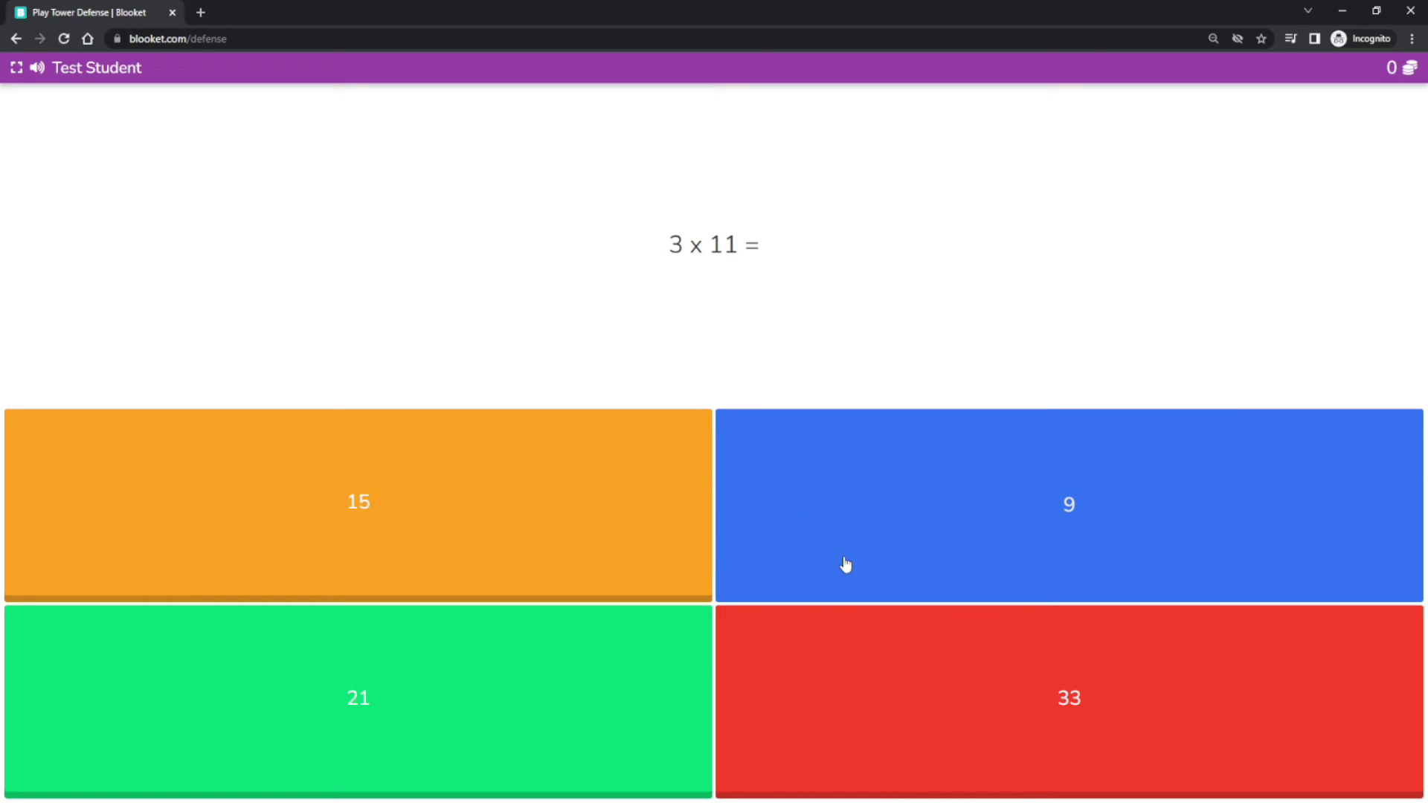
click(858, 671)
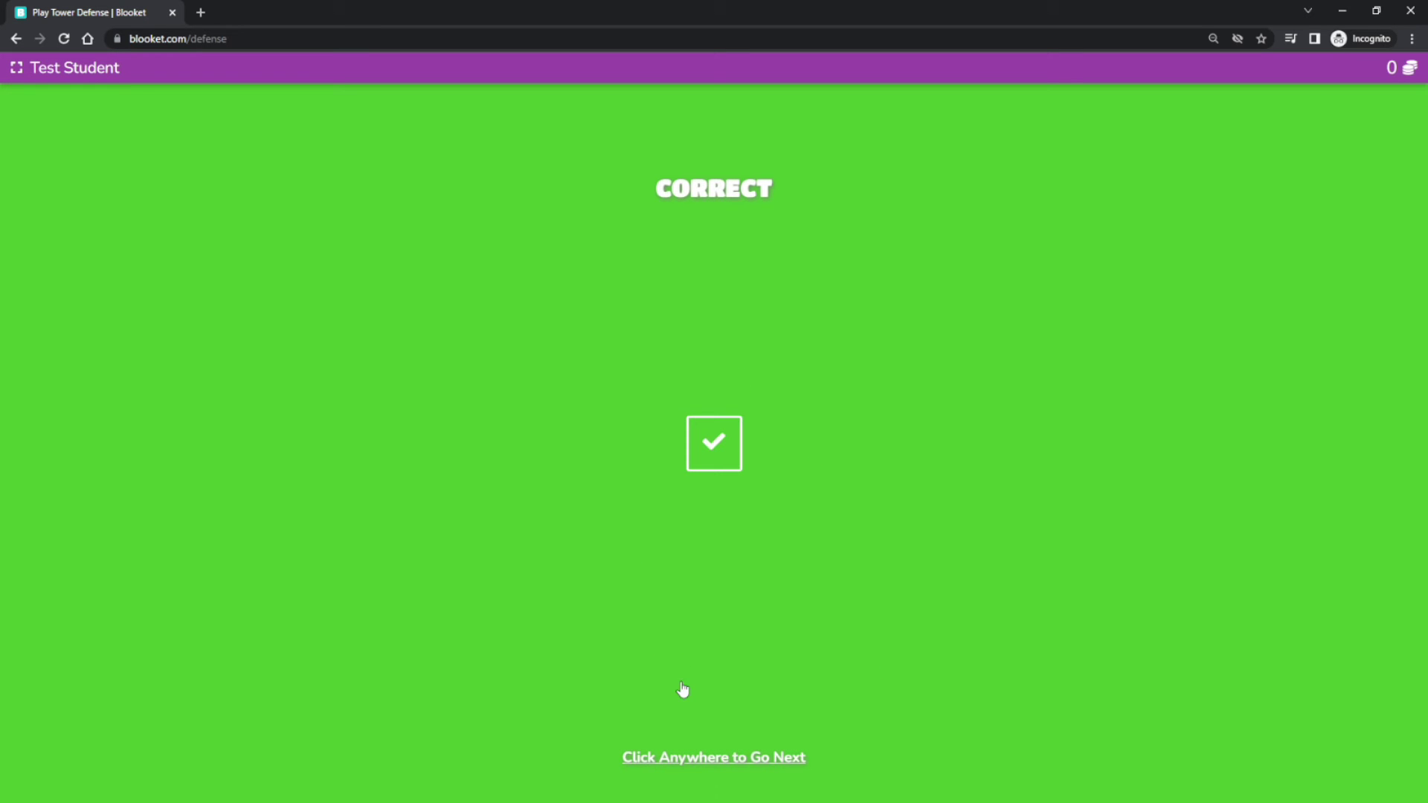
click(692, 523)
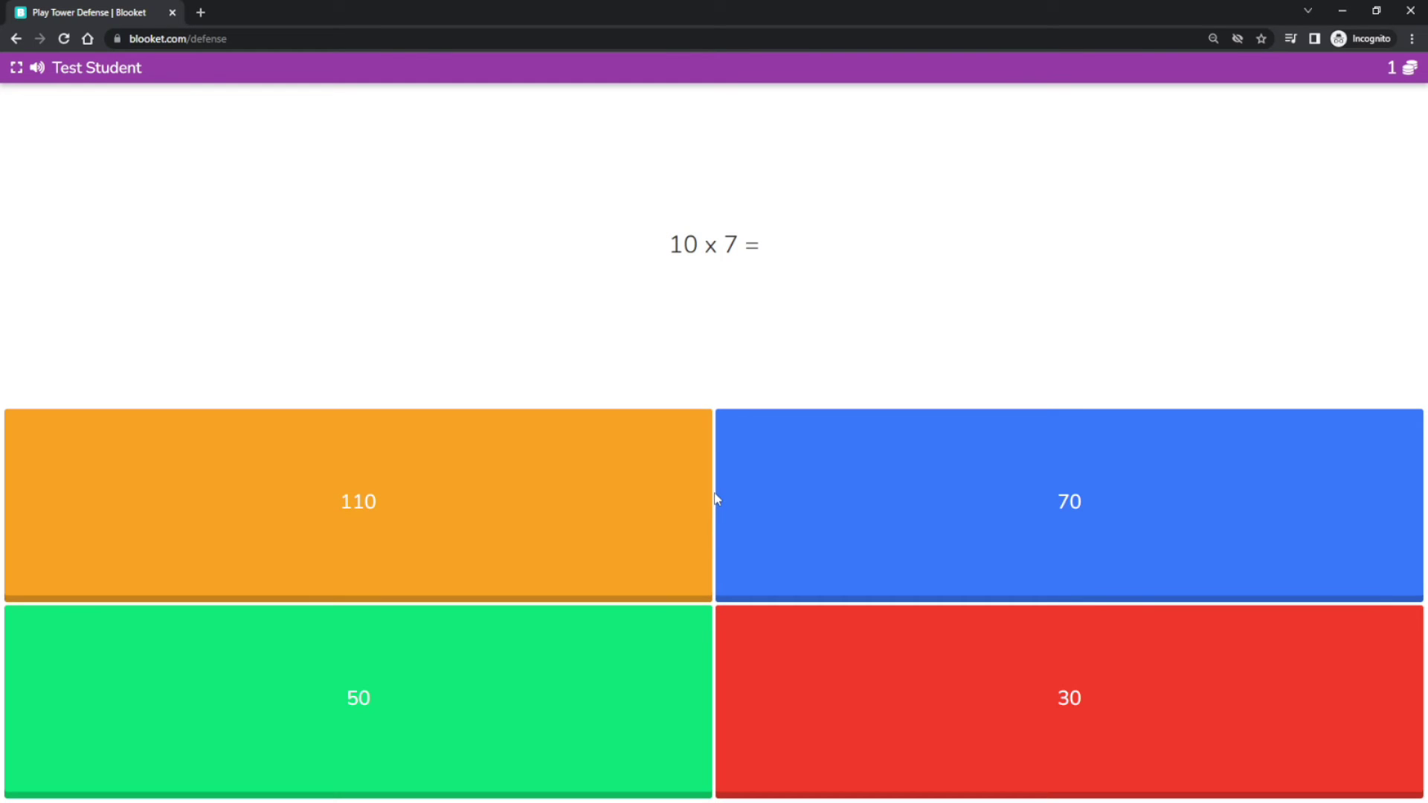
Answer 10 x 7 with 70 and 2 x 3 with 10, continuing past each answer's feedback.
click(1071, 492)
click(742, 484)
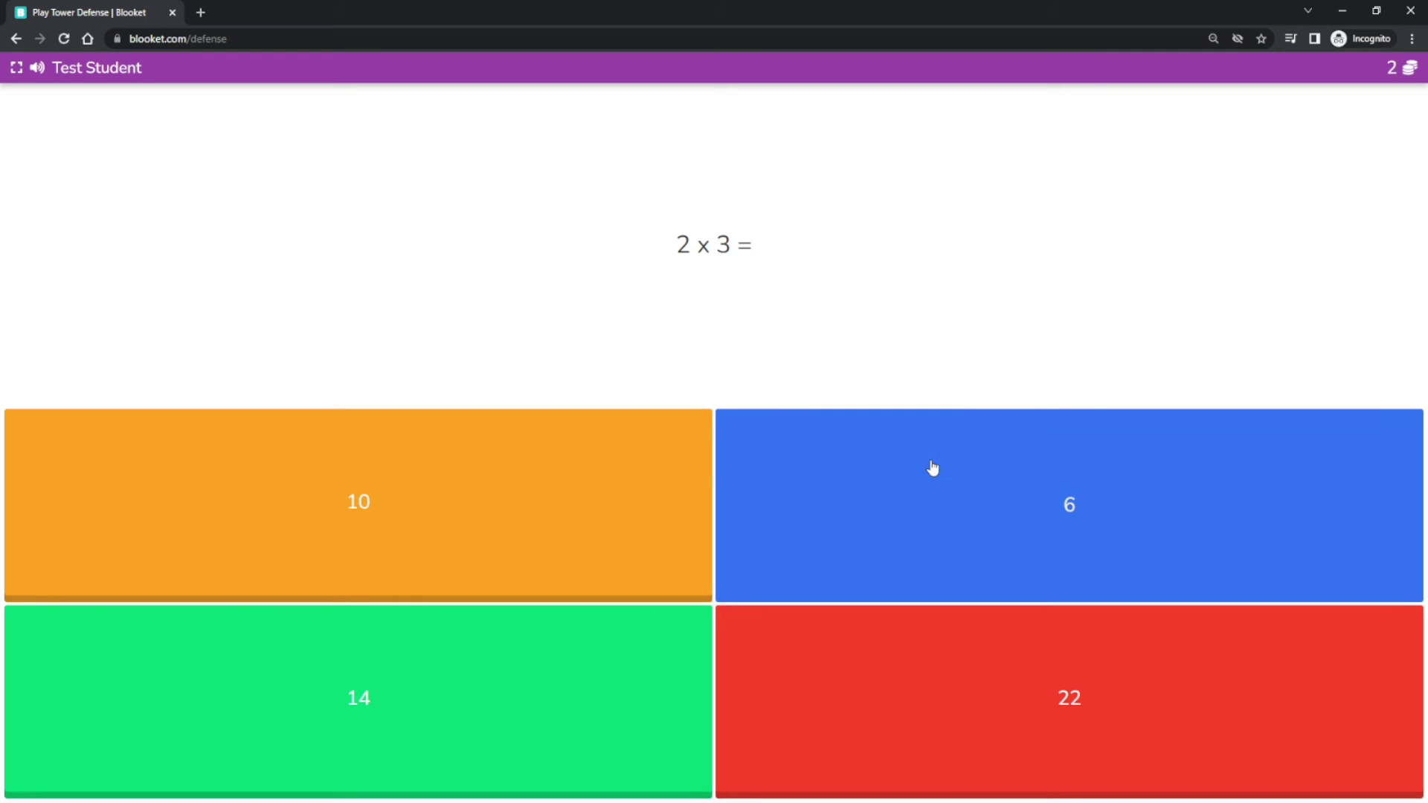
click(521, 527)
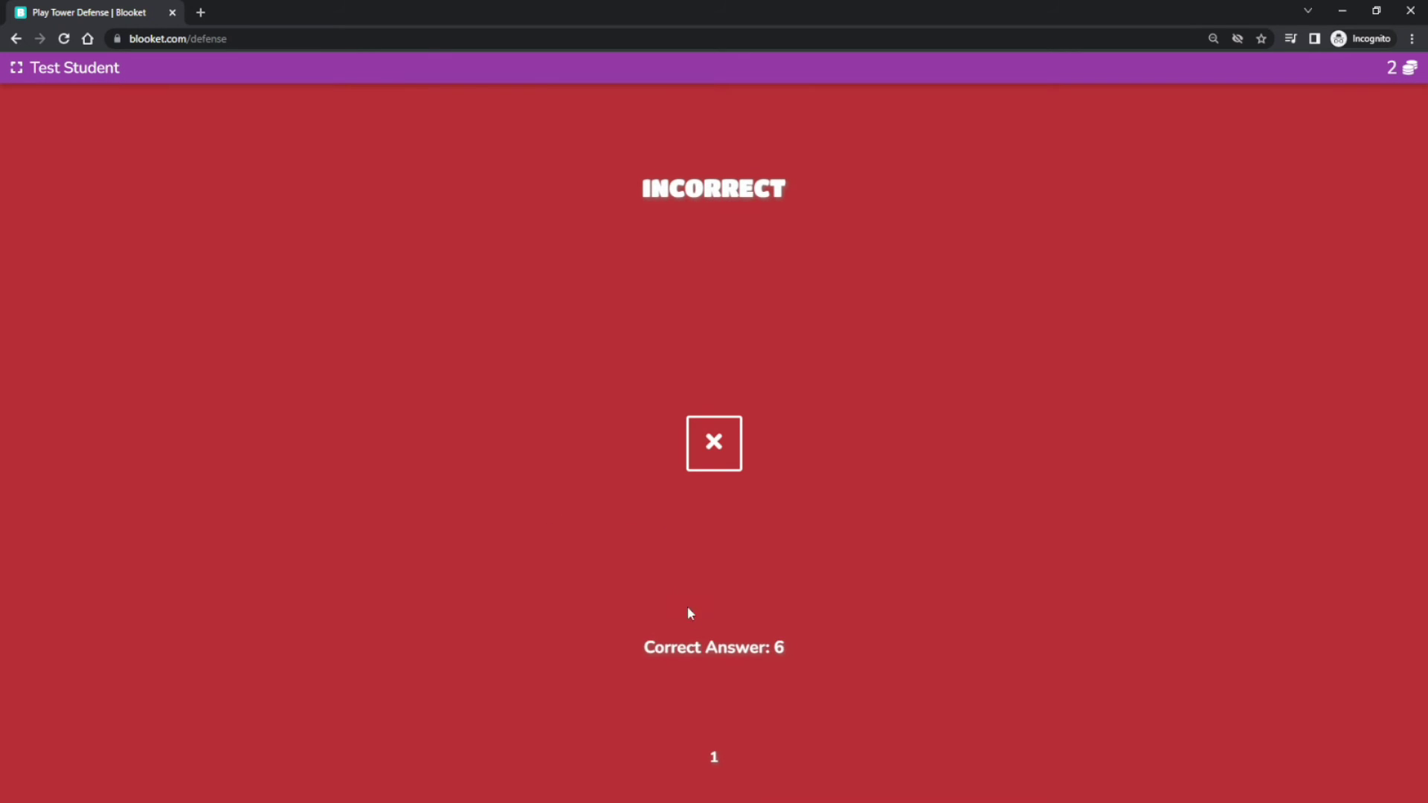
click(945, 516)
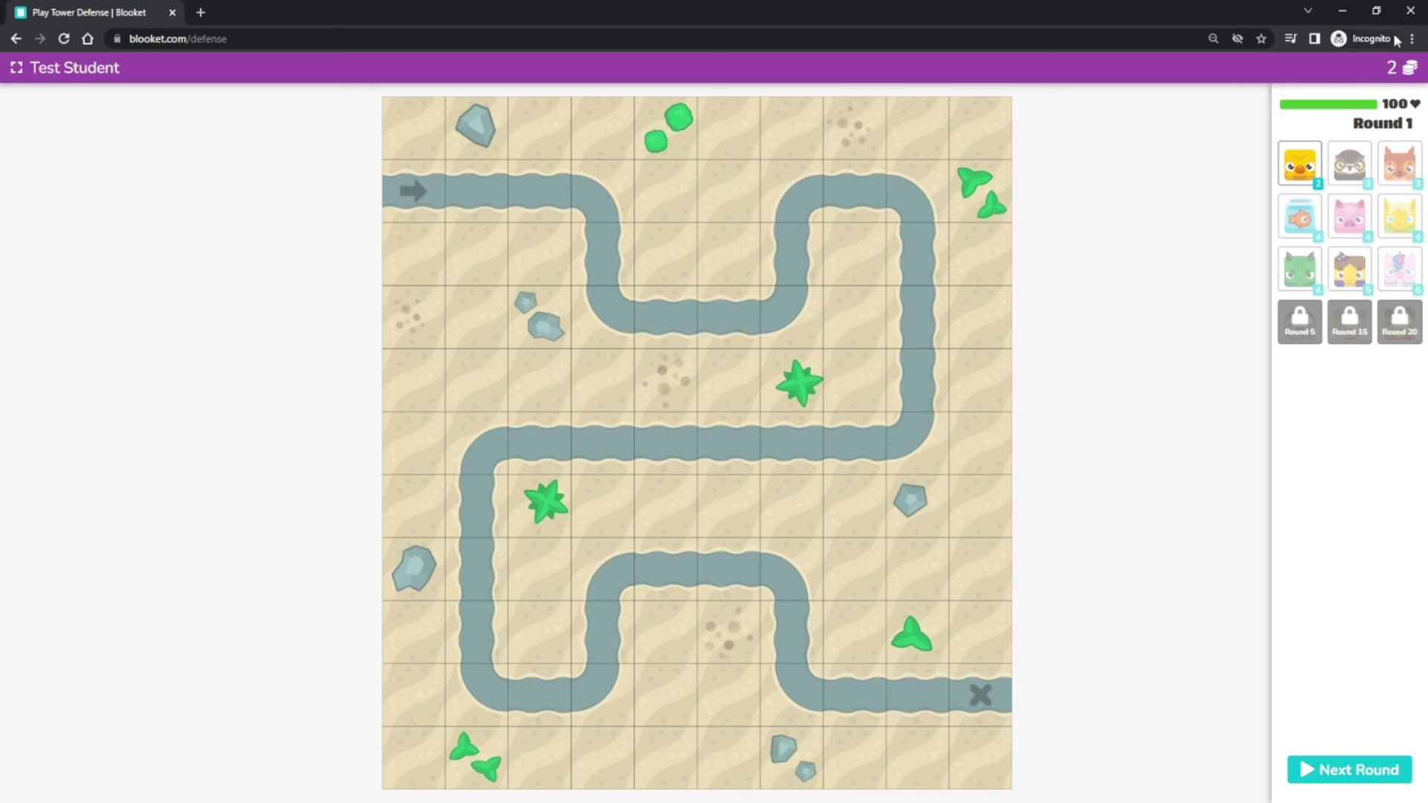
Place a Laser Chick tower inside the upper path loop, play Round 1, and proceed to the next questions.
click(1300, 164)
click(728, 256)
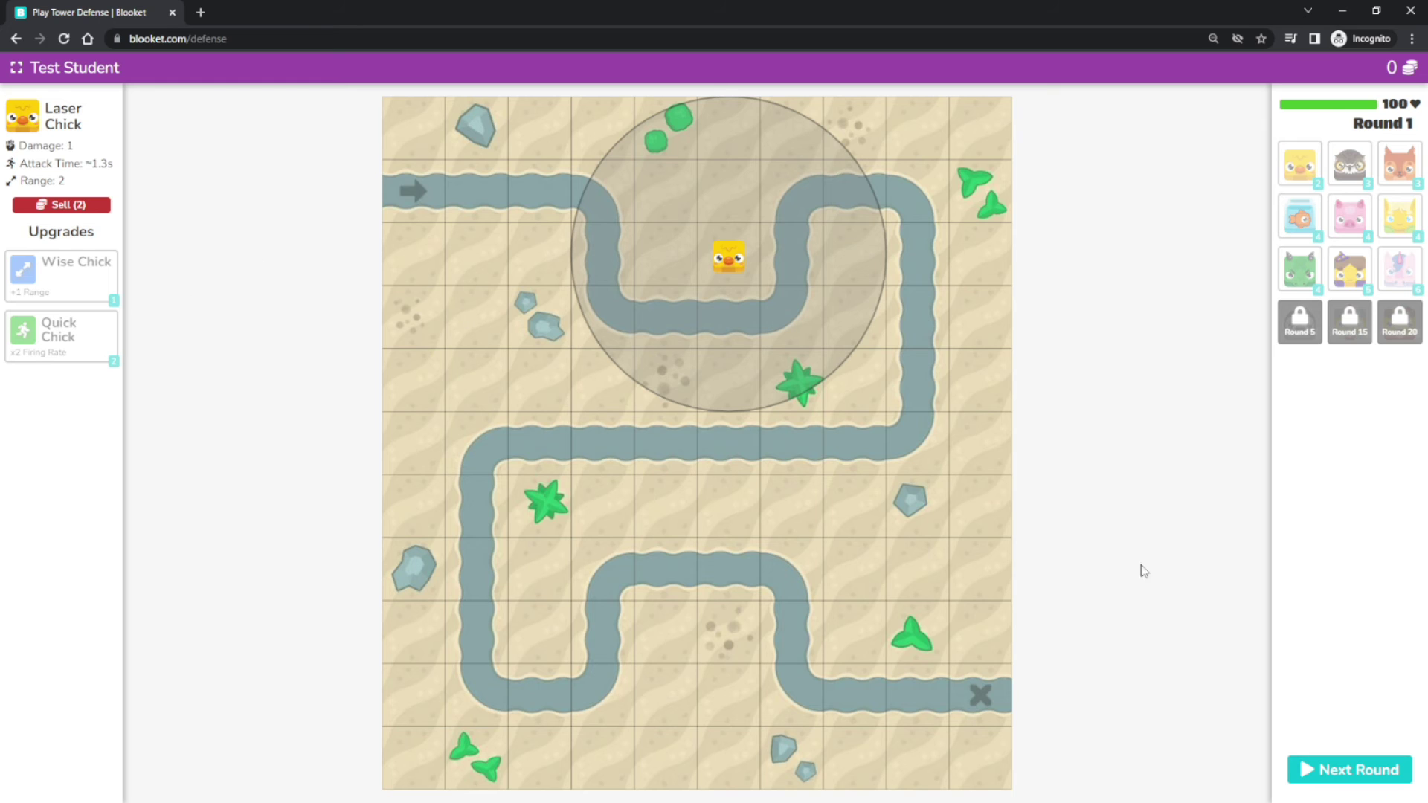
click(1307, 769)
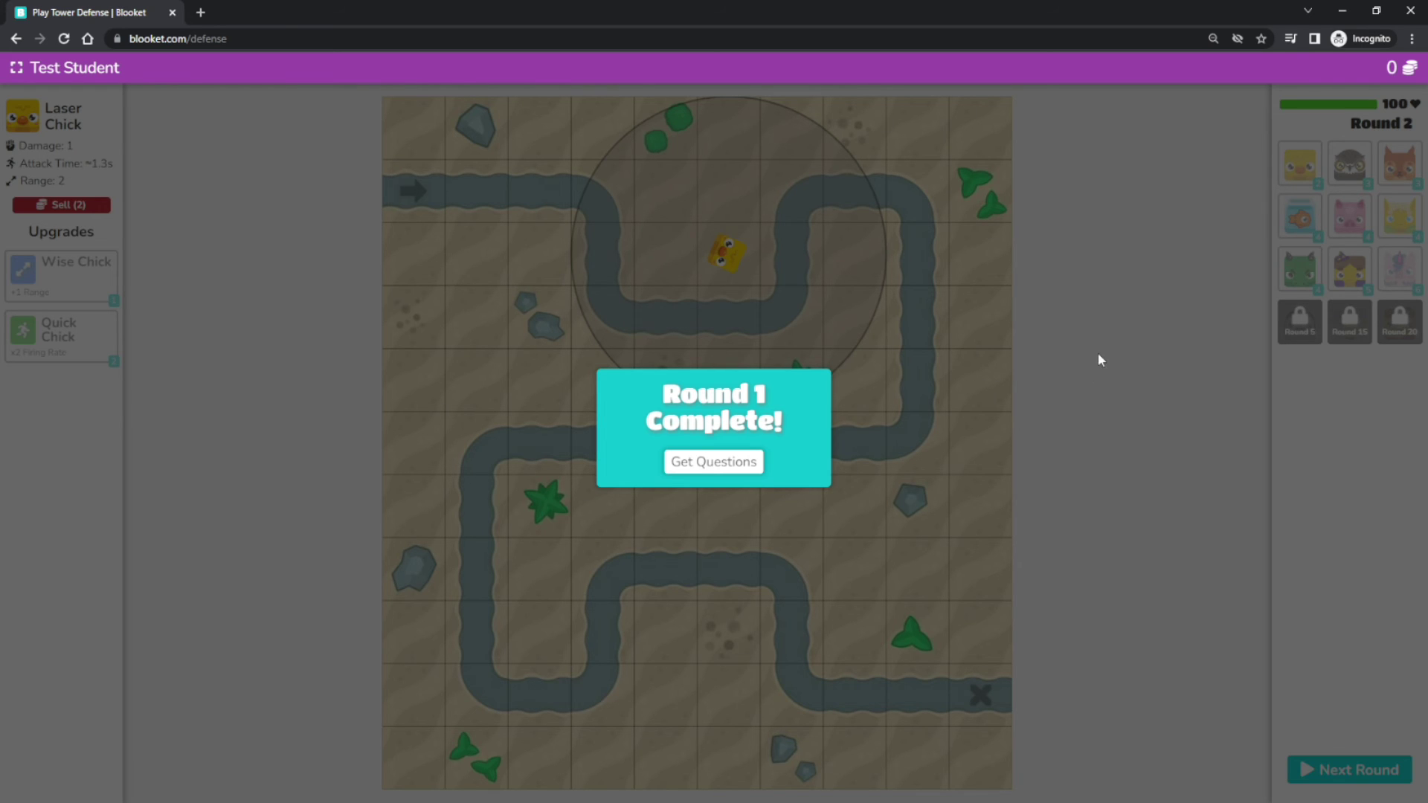
click(729, 467)
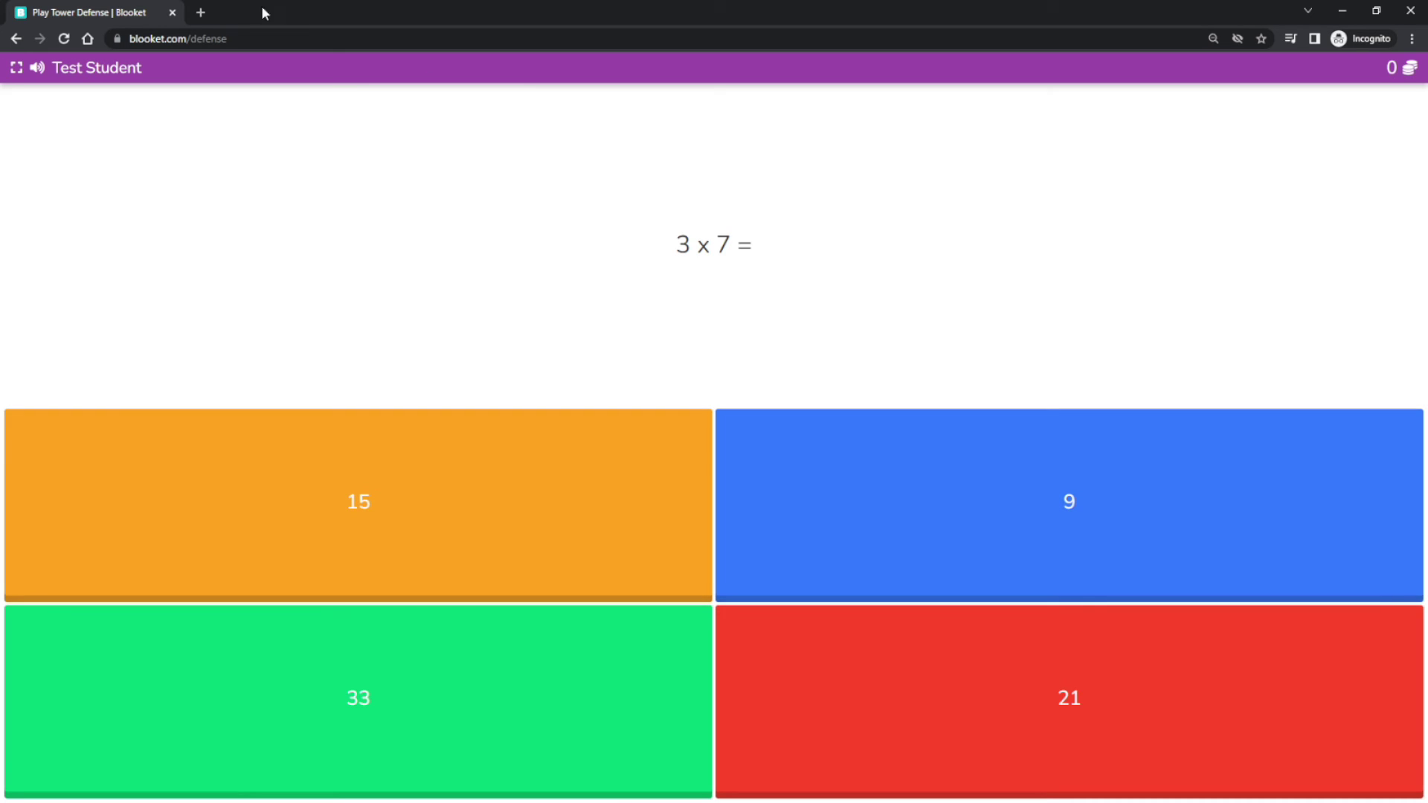
Switch back to the teacher's Sample Homework for Blooket page and reload it to update the results.
click(1342, 10)
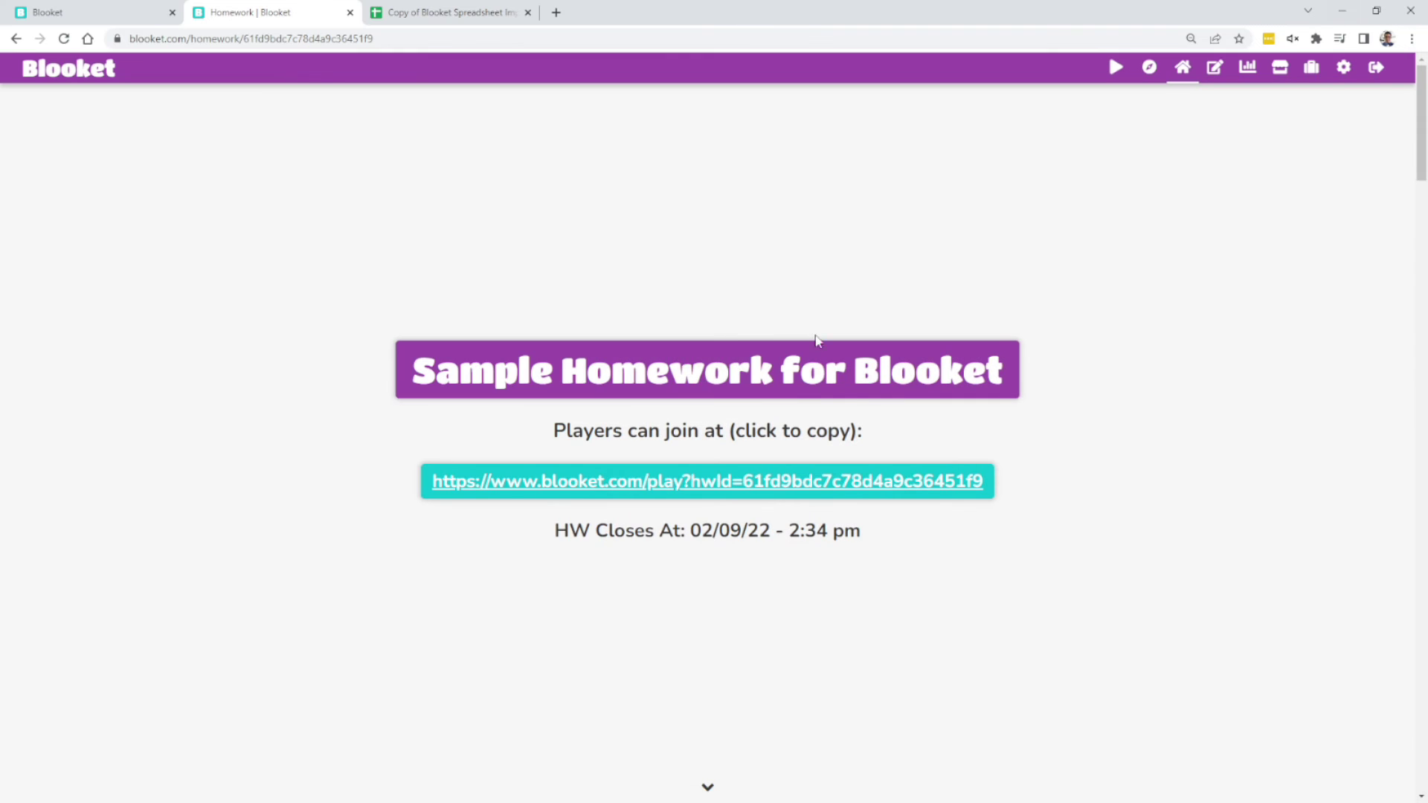
scroll(718, 589, down, 3)
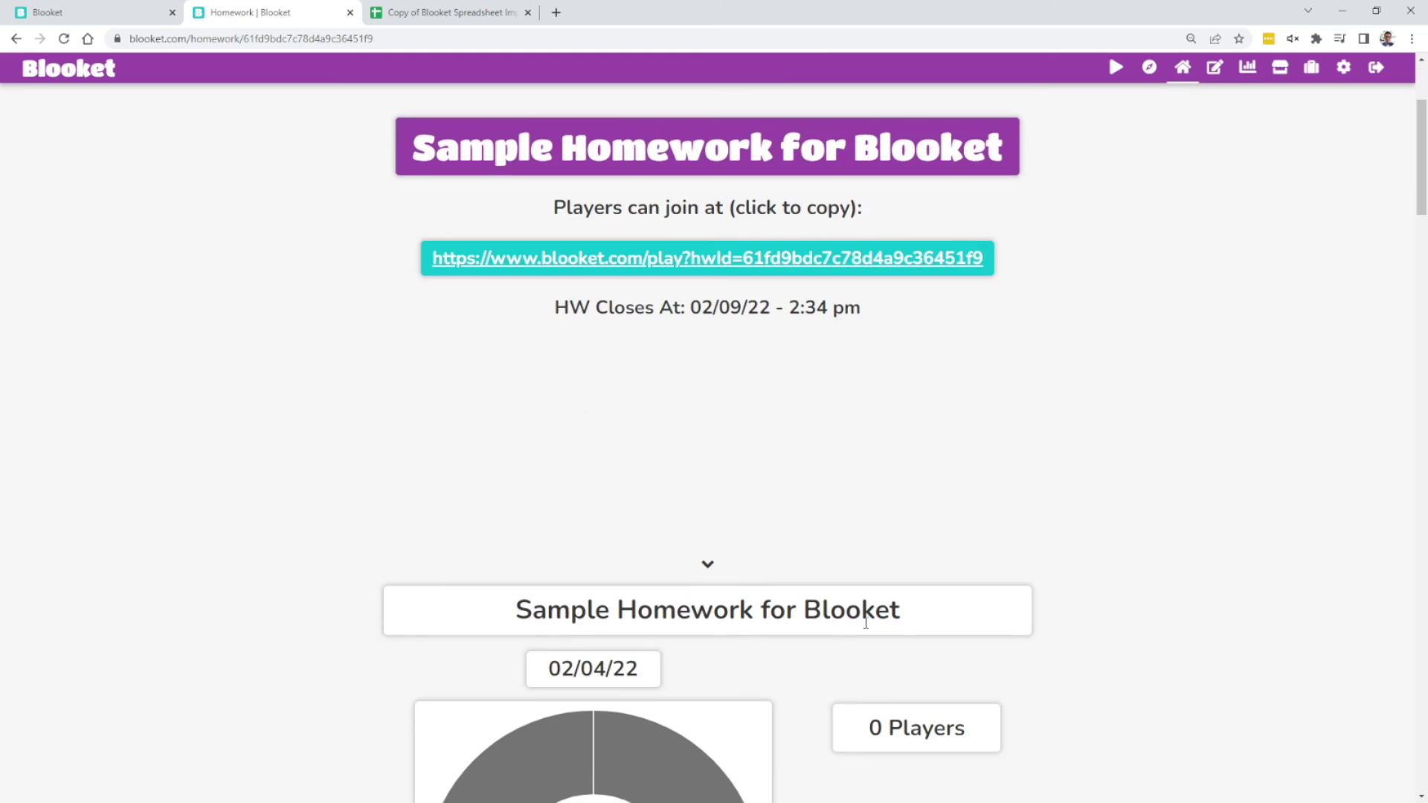
scroll(956, 445, down, 8)
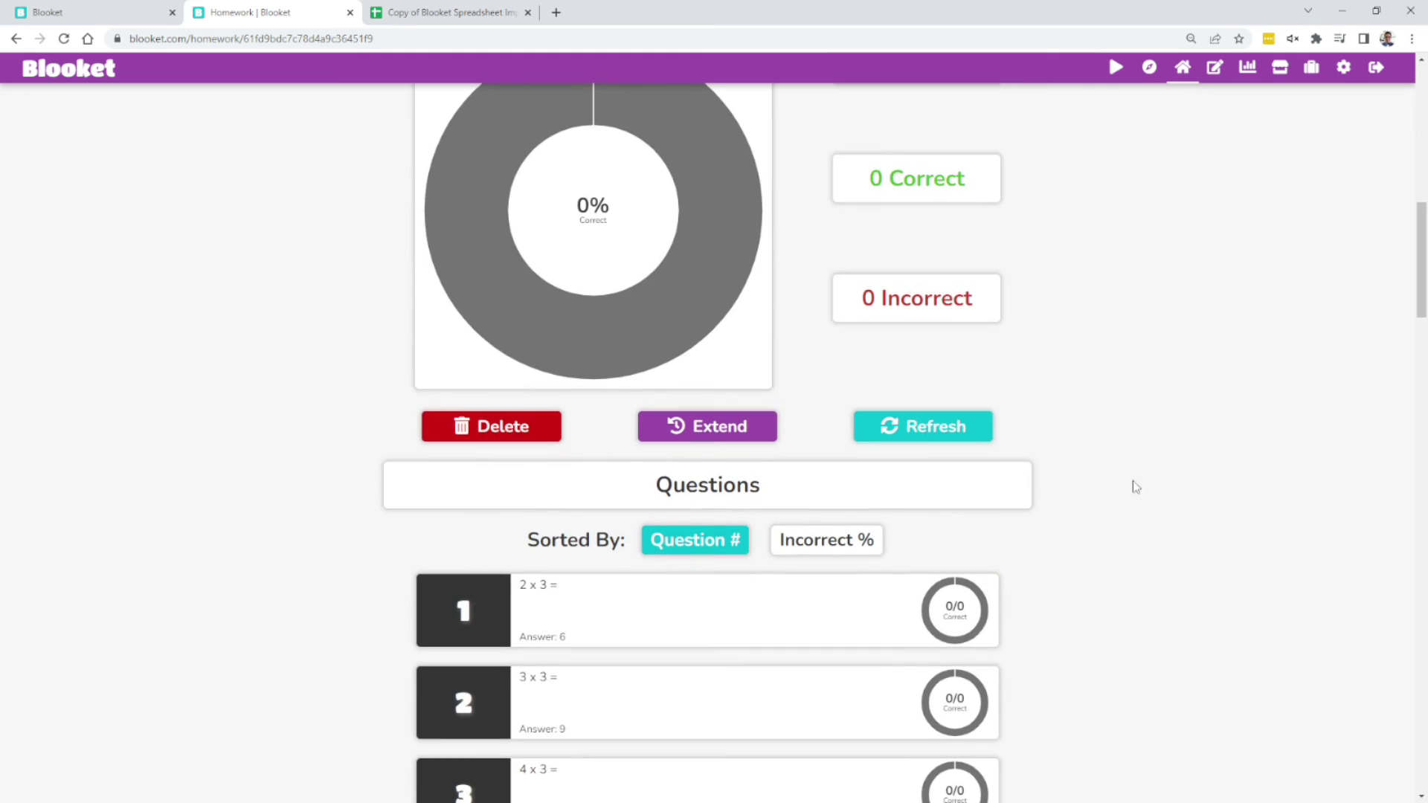
click(63, 38)
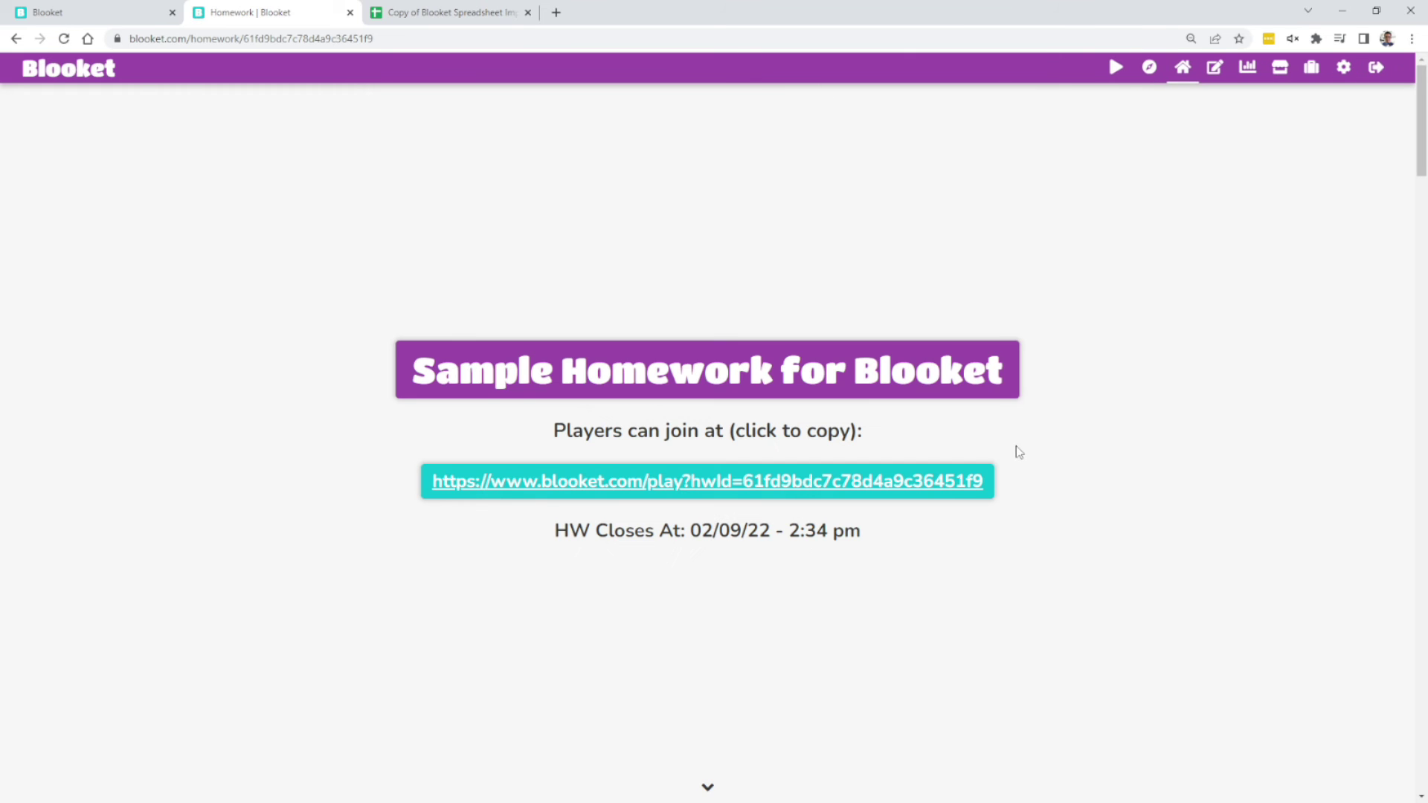
Review the homework's overall accuracy chart, player totals, and Test Student's leaderboard entry.
scroll(1045, 497, down, 8)
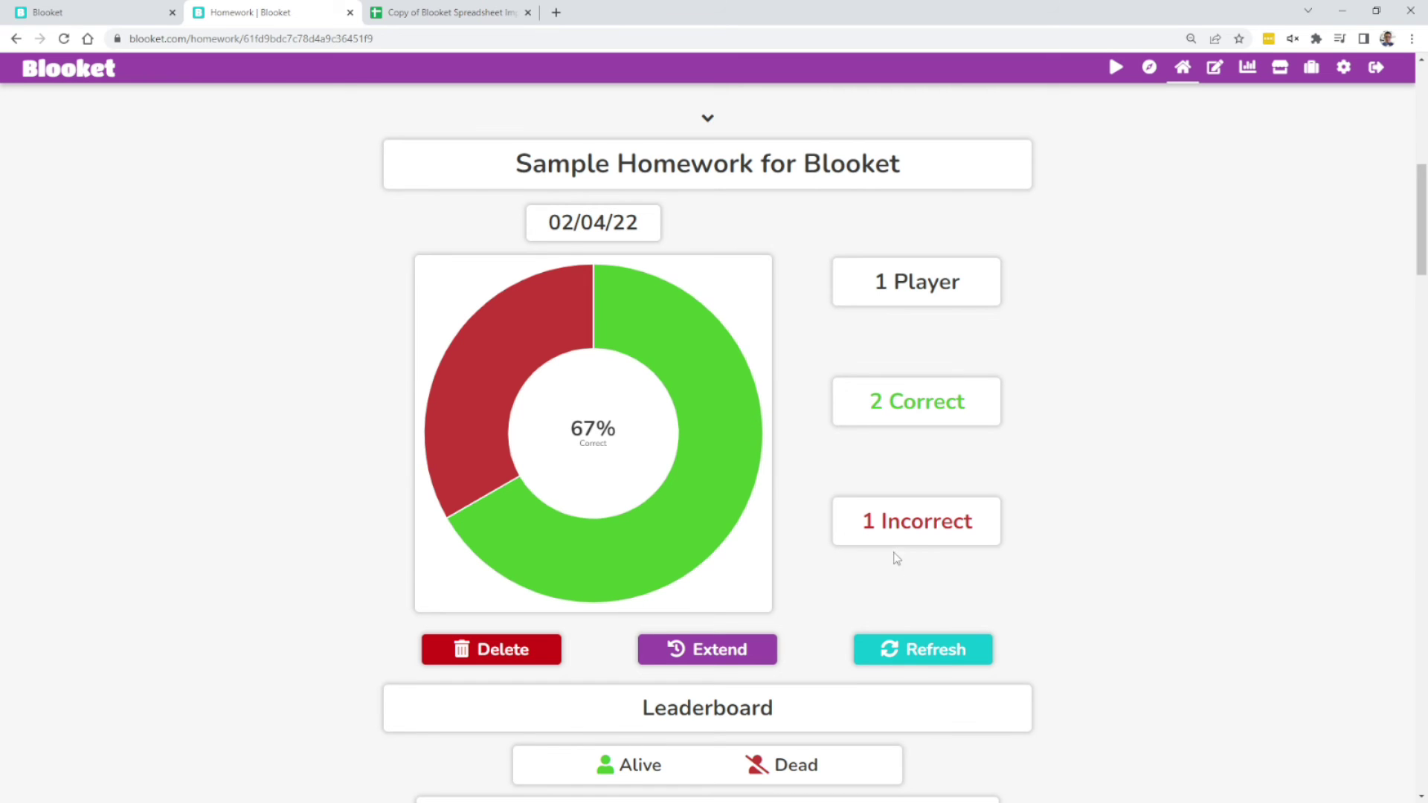
scroll(911, 559, down, 1)
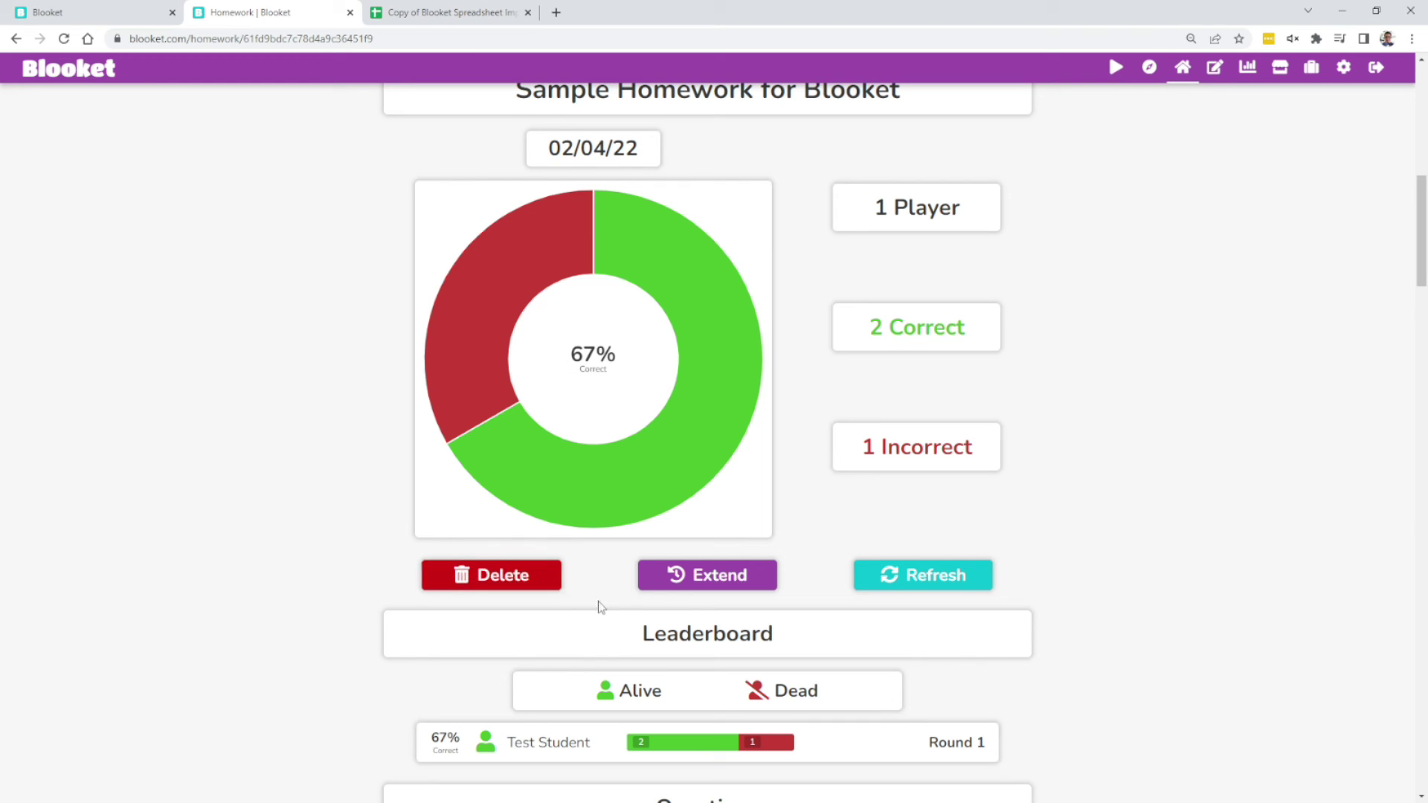
scroll(698, 595, down, 2)
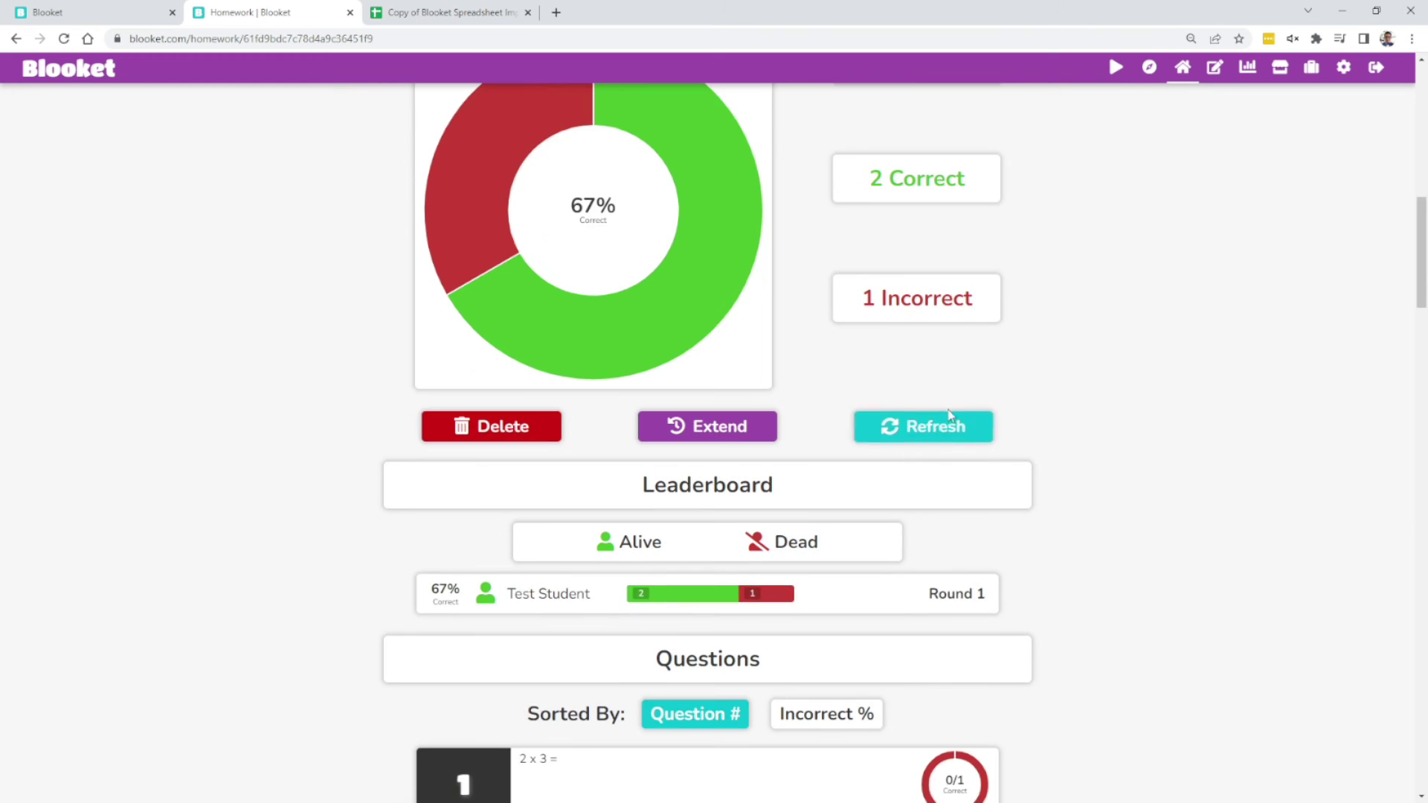
scroll(931, 435, down, 1)
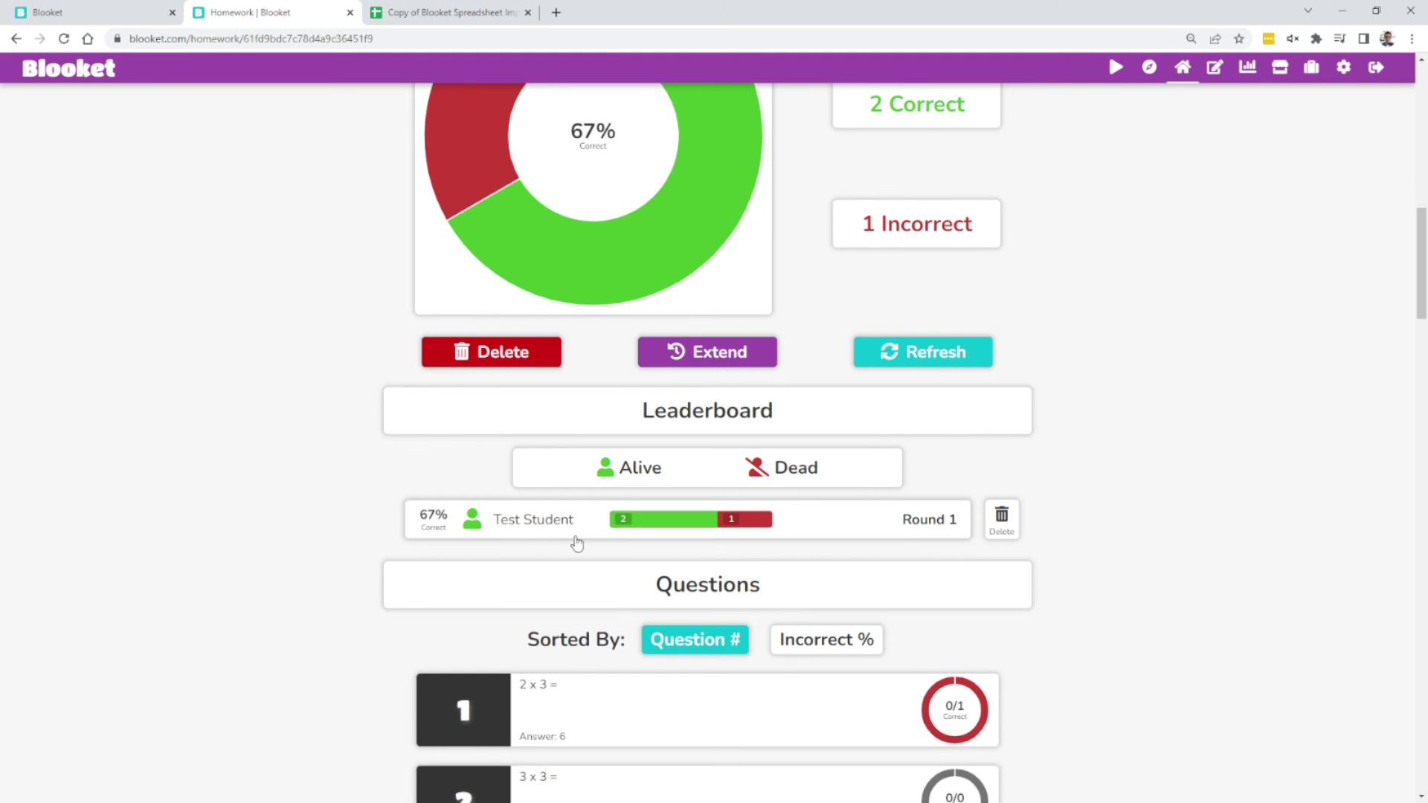
mouse_move(525, 537)
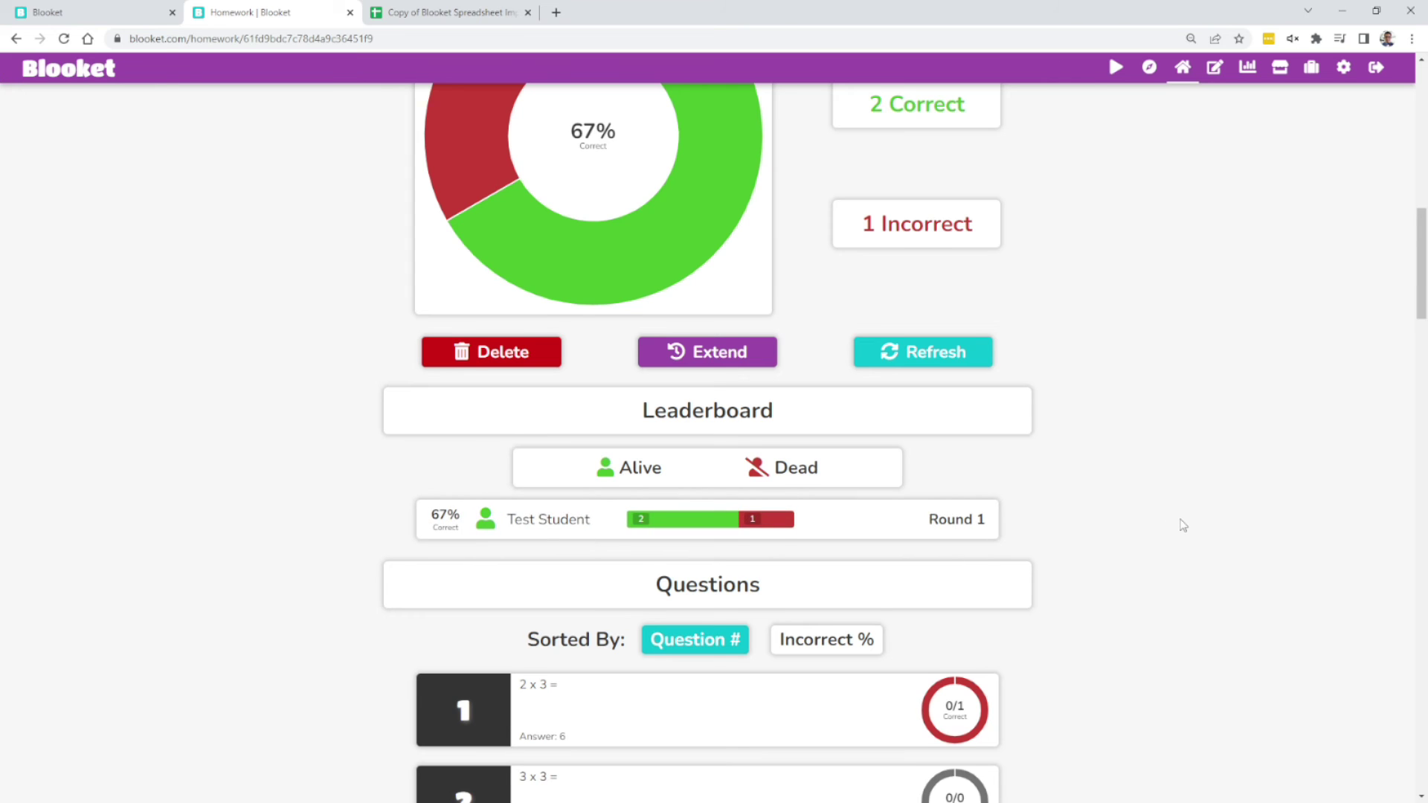
Examine the per-question results of the homework, from the first question through the x 11 questions.
scroll(1181, 521, down, 1)
scroll(1178, 517, down, 3)
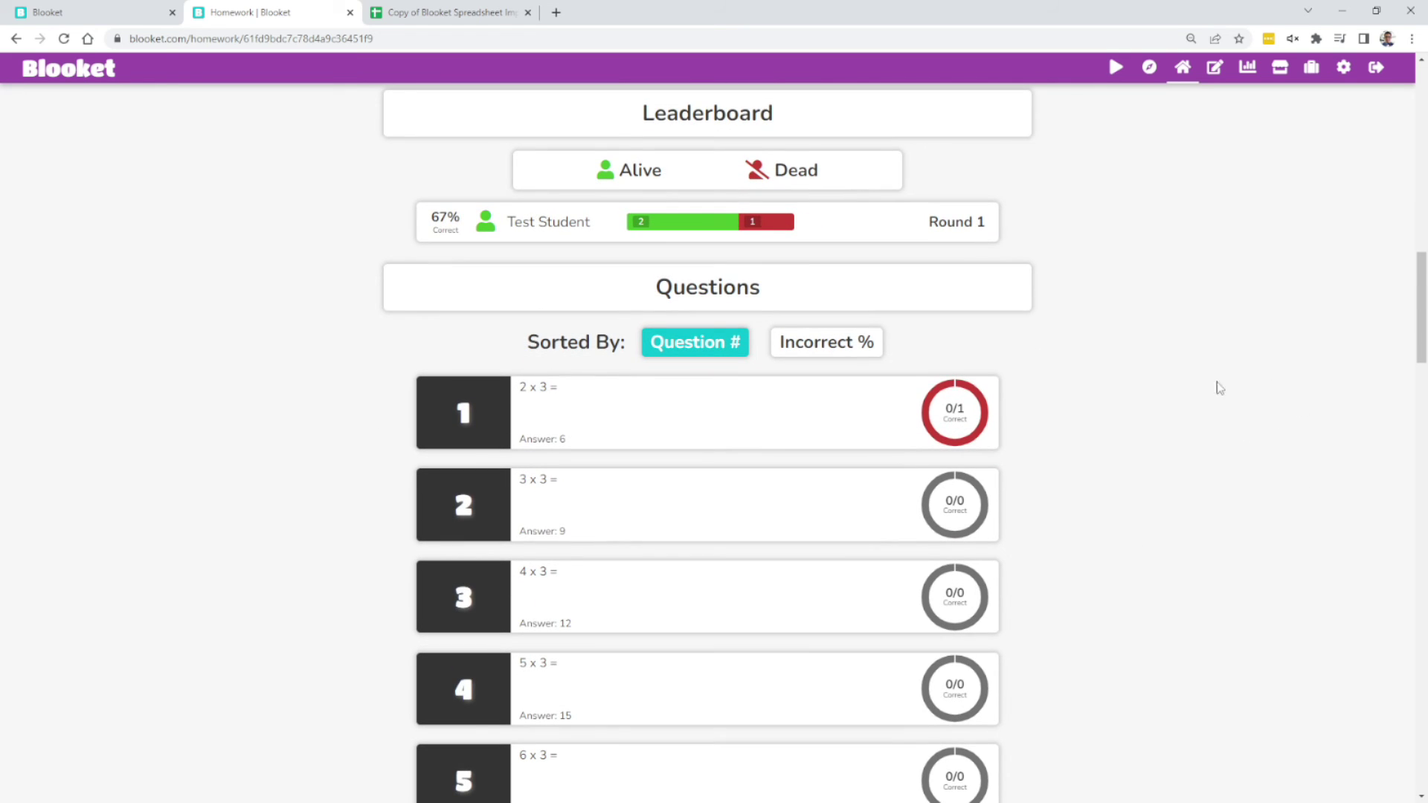
scroll(776, 448, down, 8)
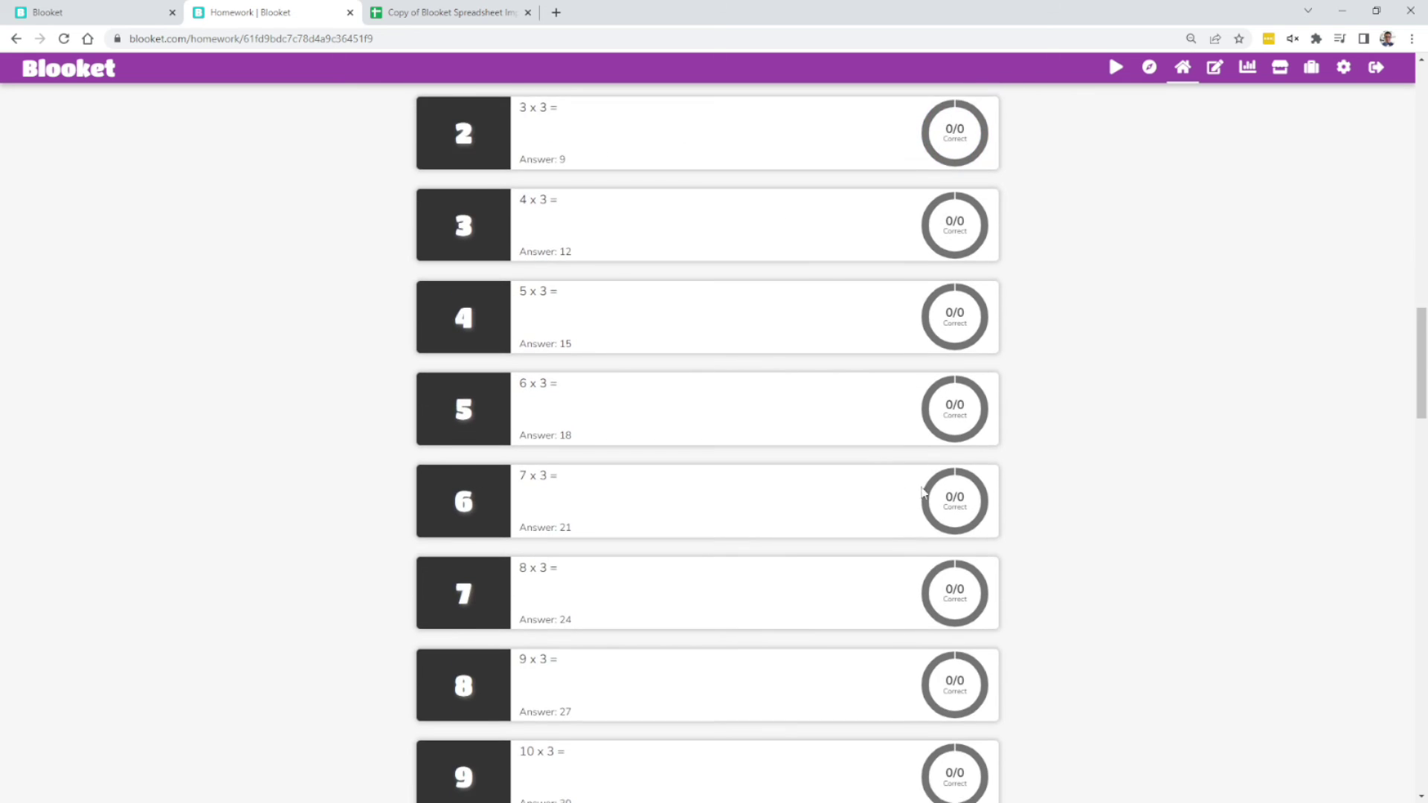
scroll(924, 476, up, 4)
scroll(924, 476, up, 1)
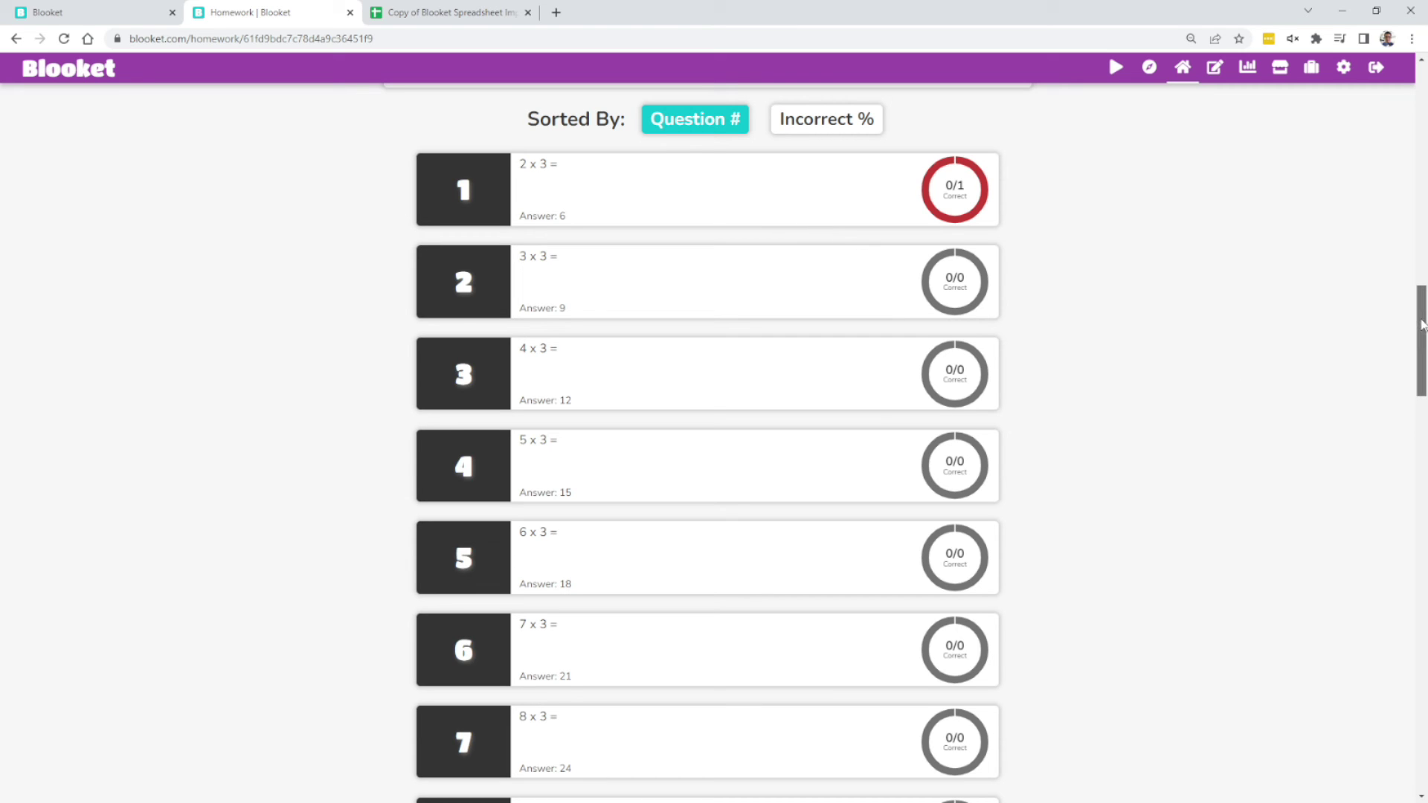
drag(1421, 324, 1398, 691)
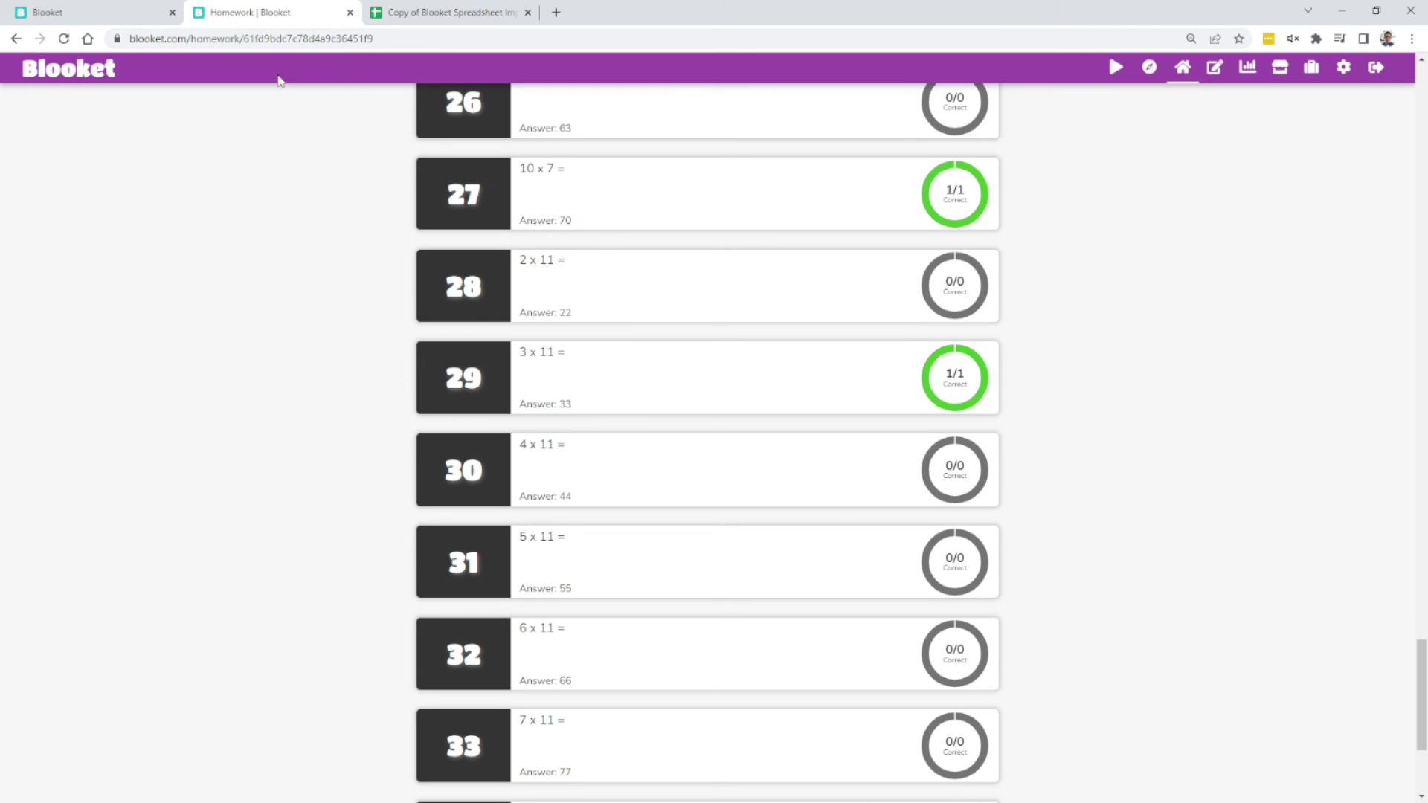
Look through the dashboard's Homework, History, Favorites, and My Sets pages, and view the Market.
click(103, 7)
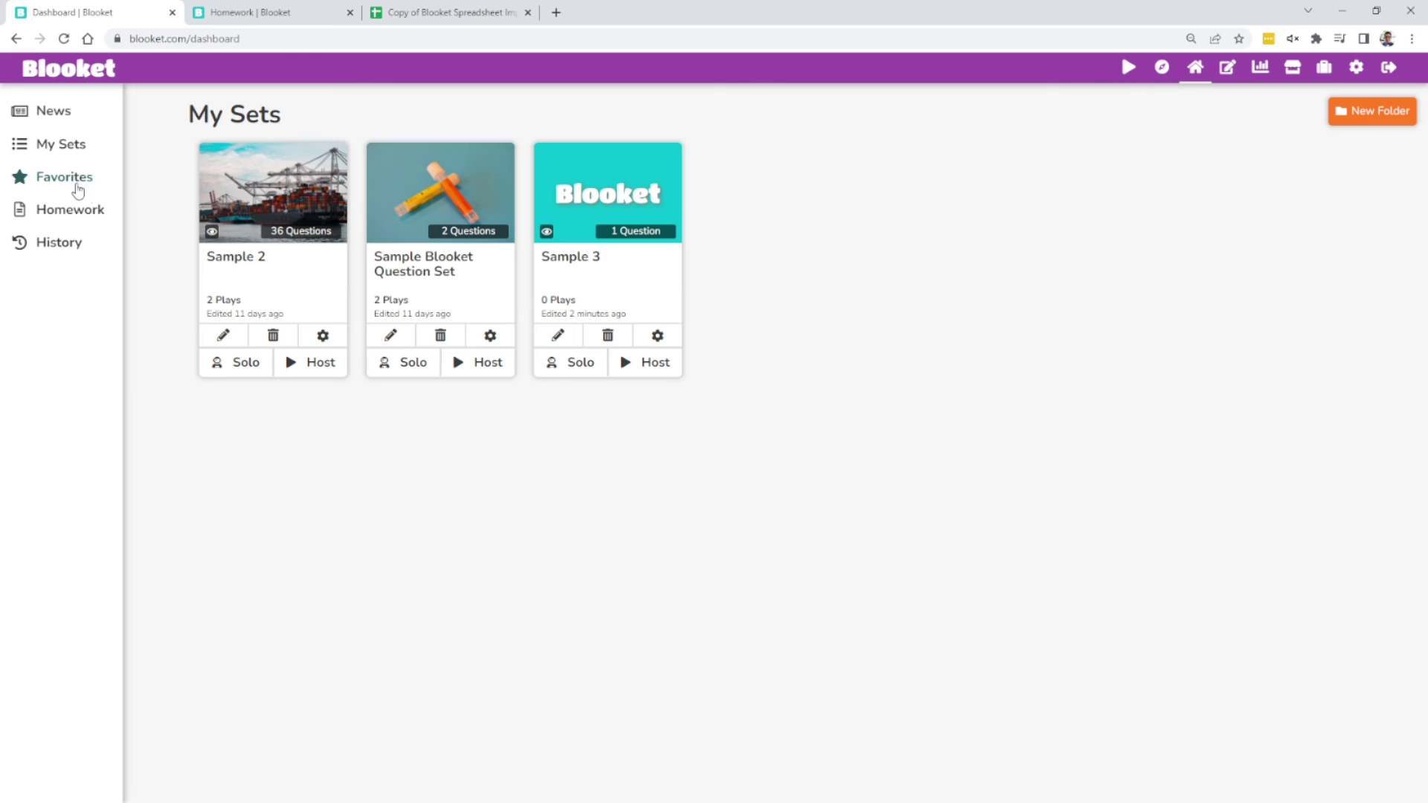
click(60, 215)
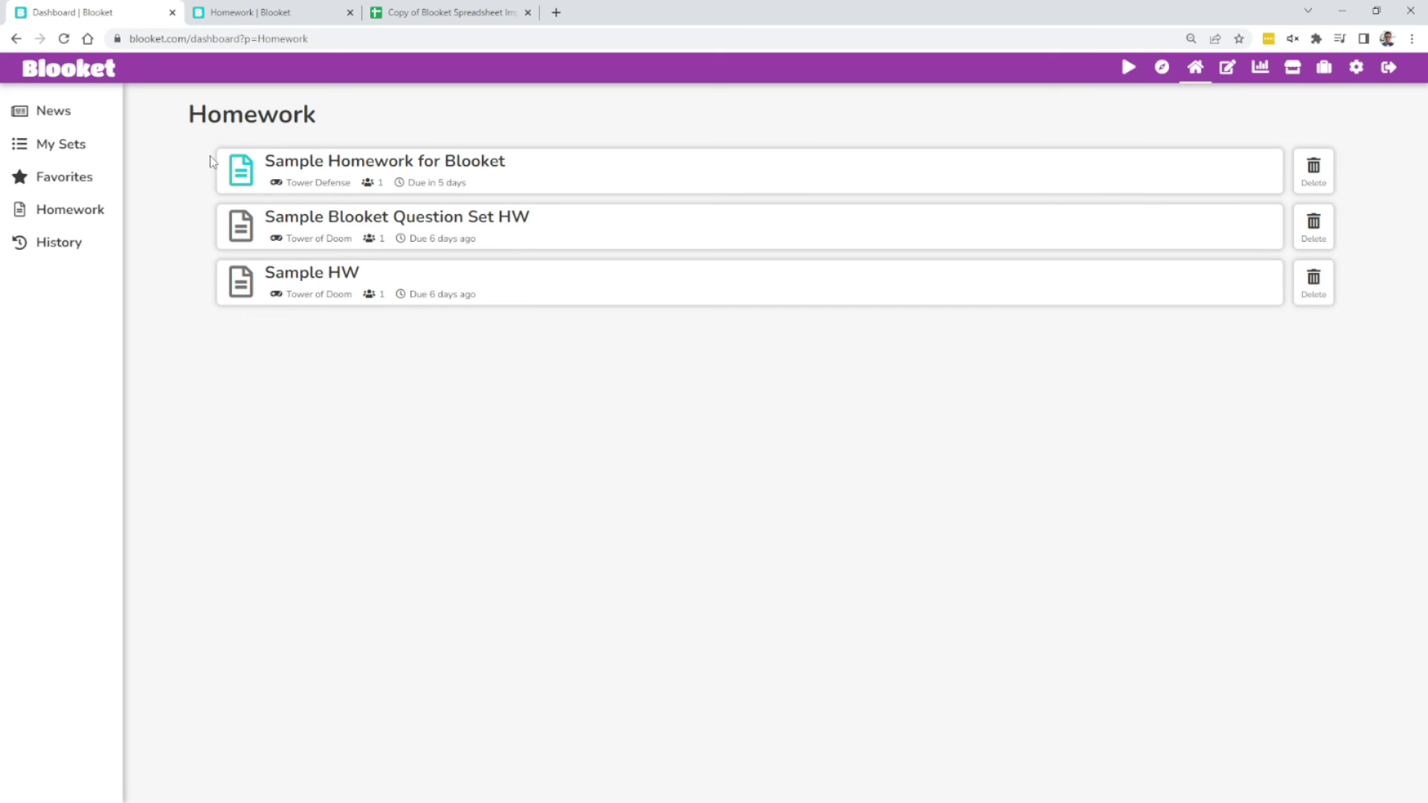
click(47, 248)
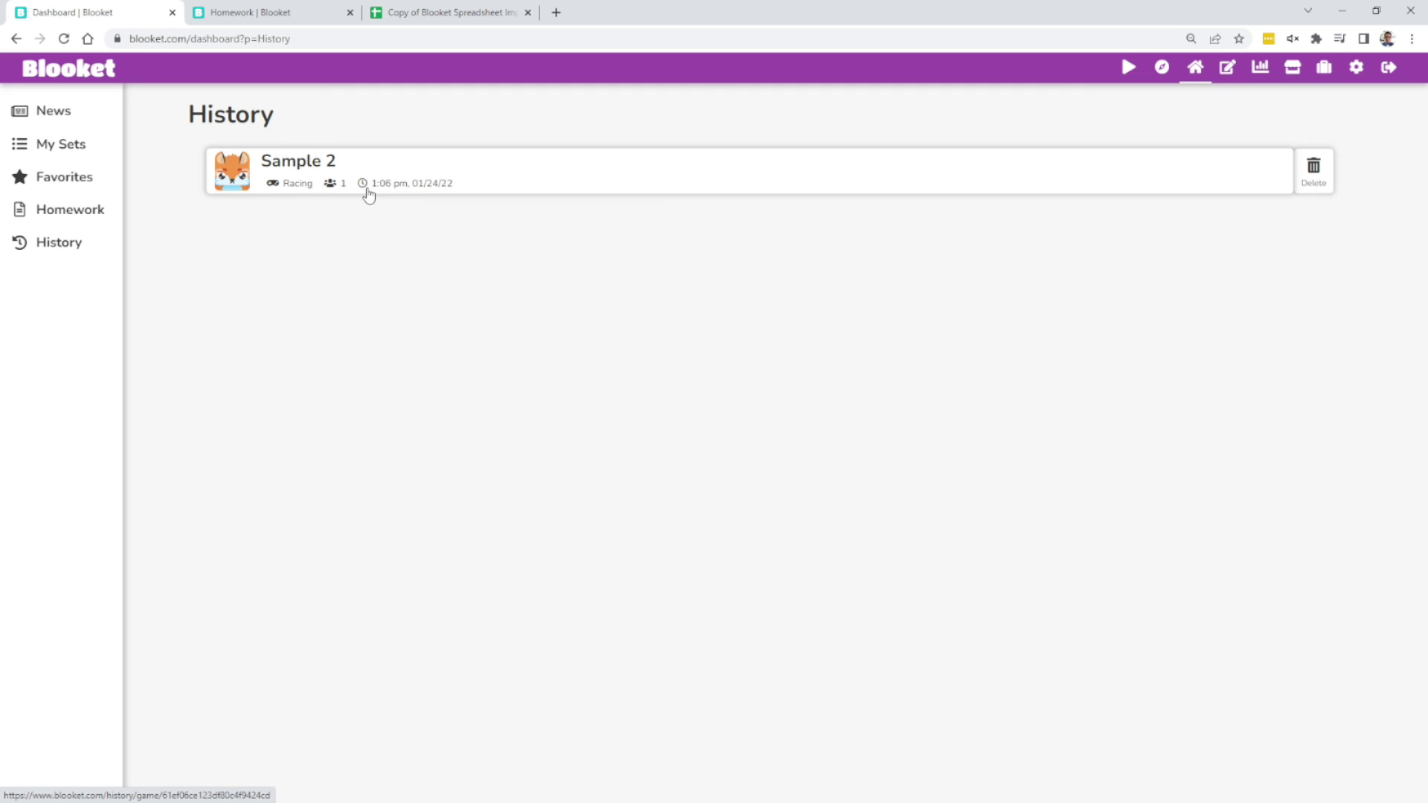
click(72, 187)
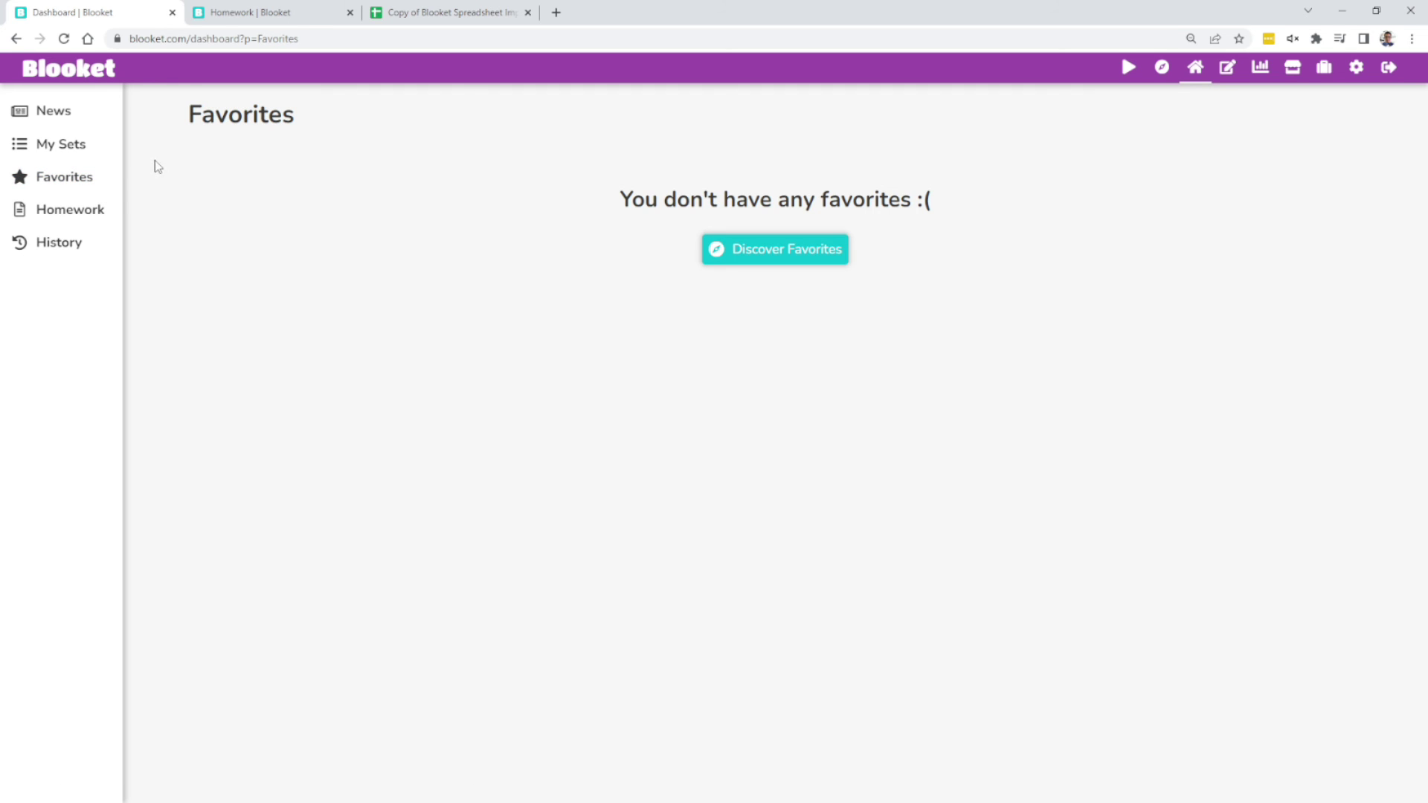
click(87, 150)
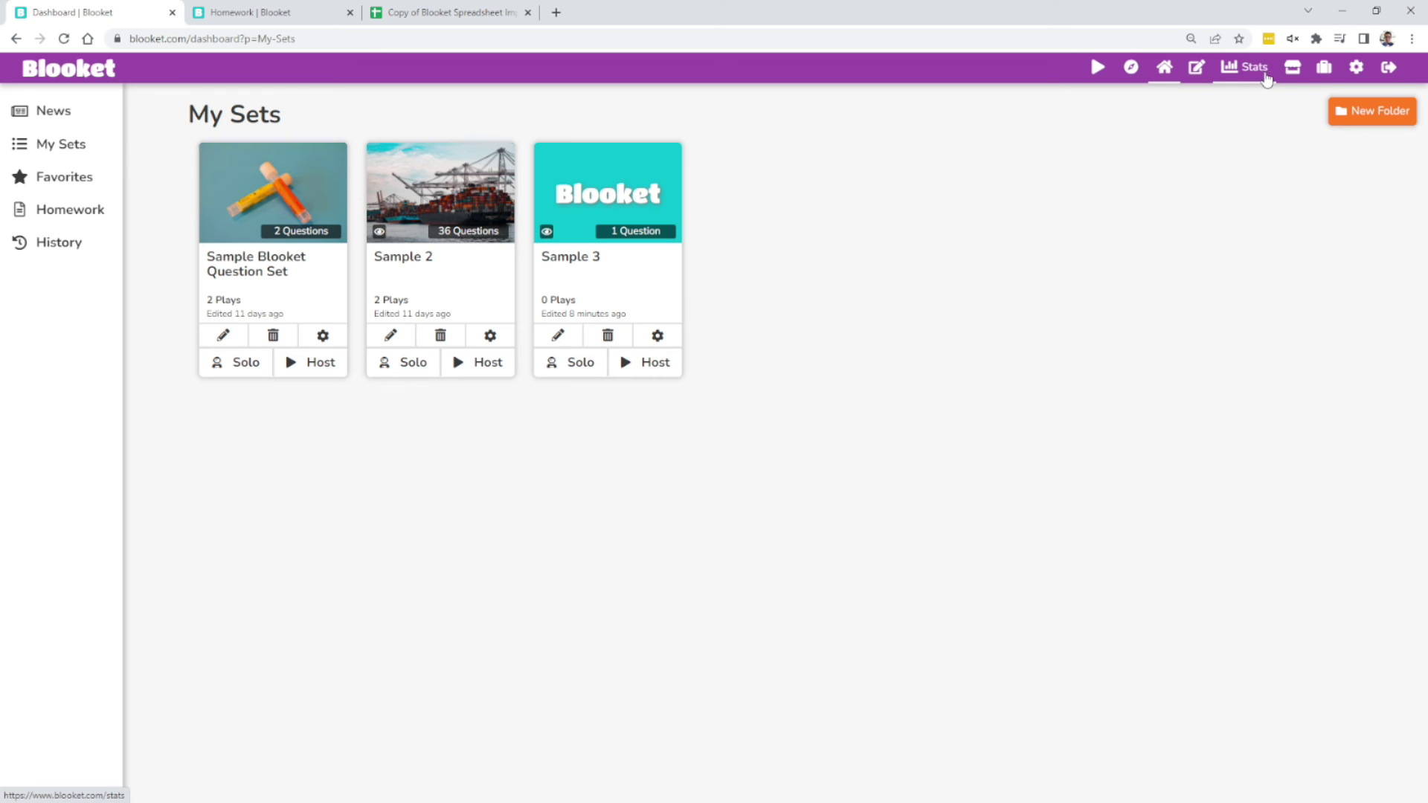
click(1297, 79)
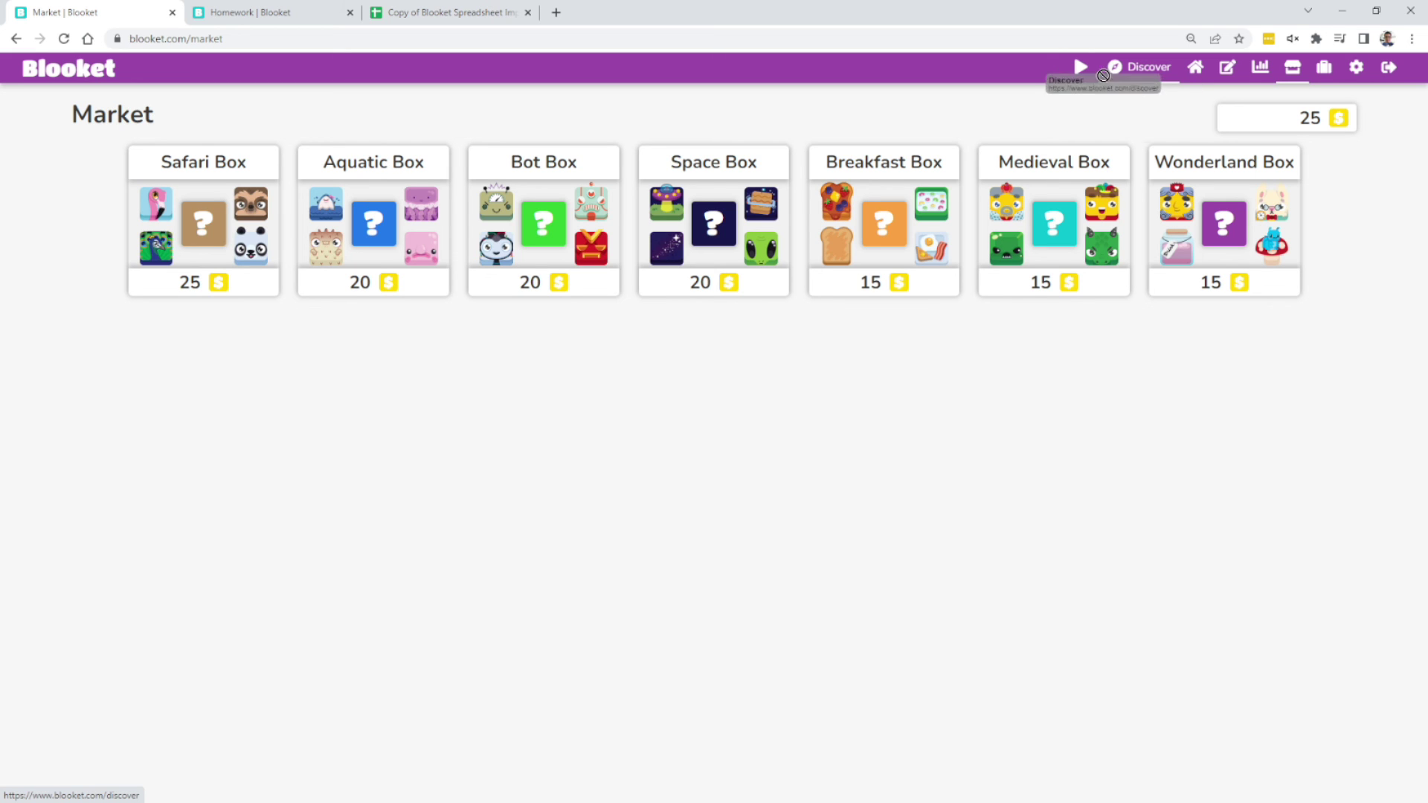
Search the Discover library for "TABE" and open the TABE review set.
click(1133, 78)
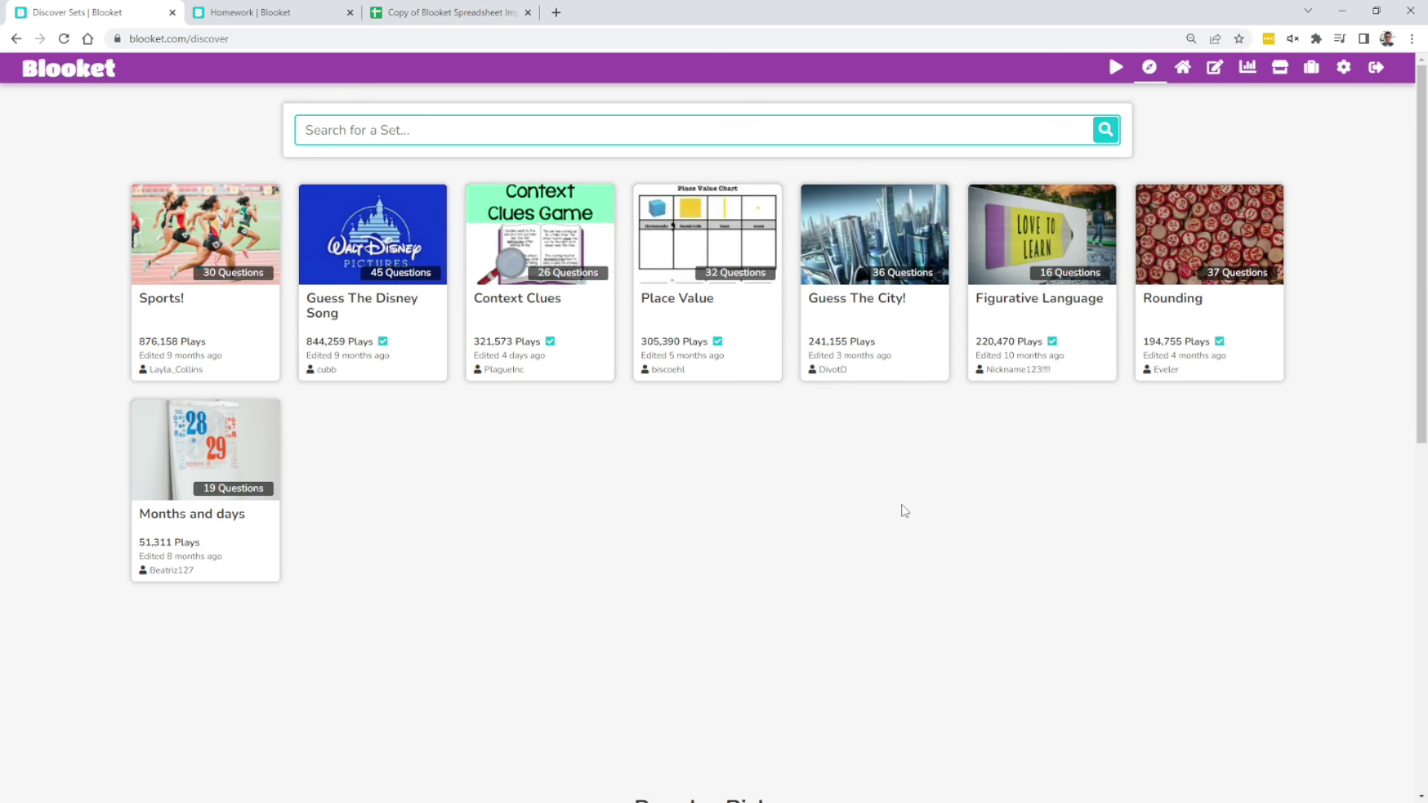
click(744, 126)
text(TABE)
key(Return)
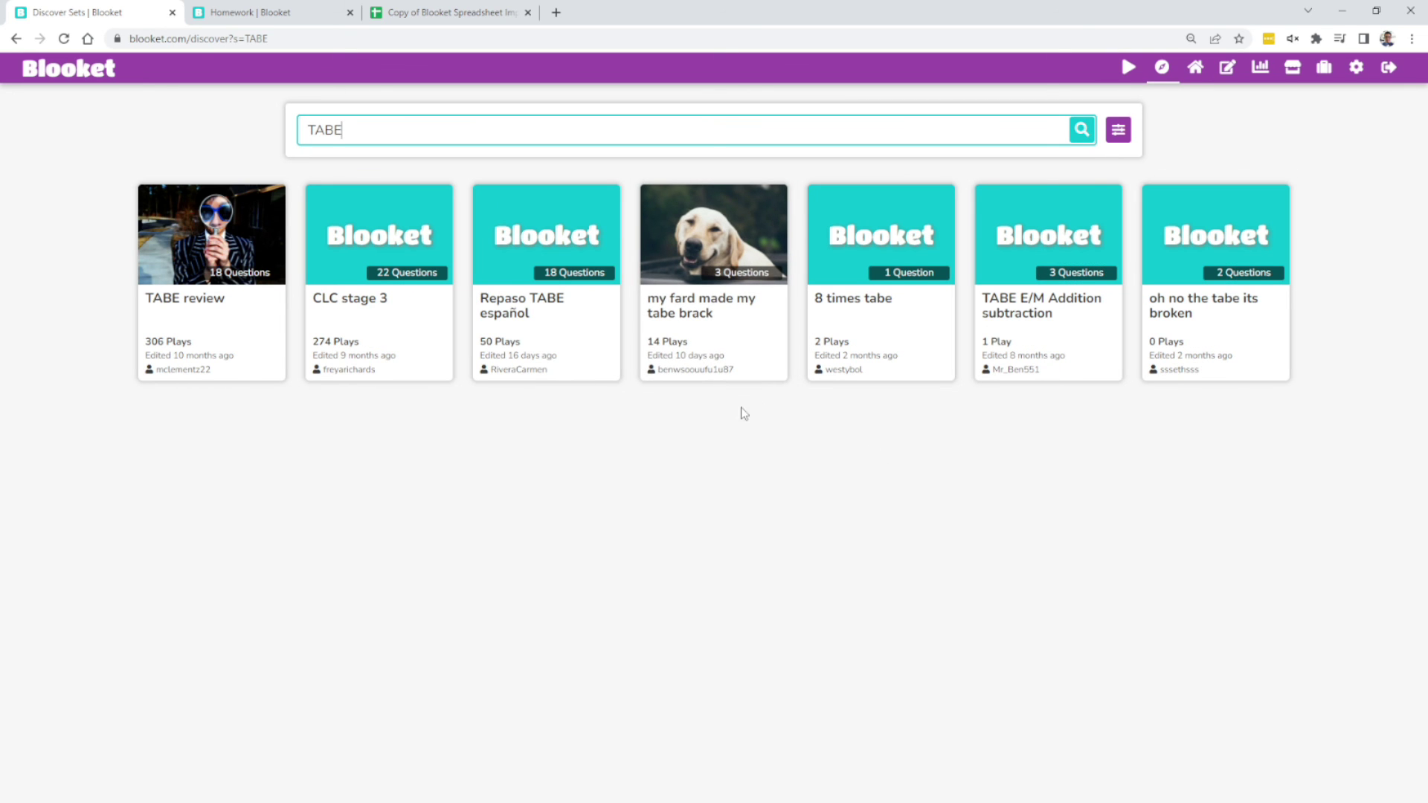
click(220, 304)
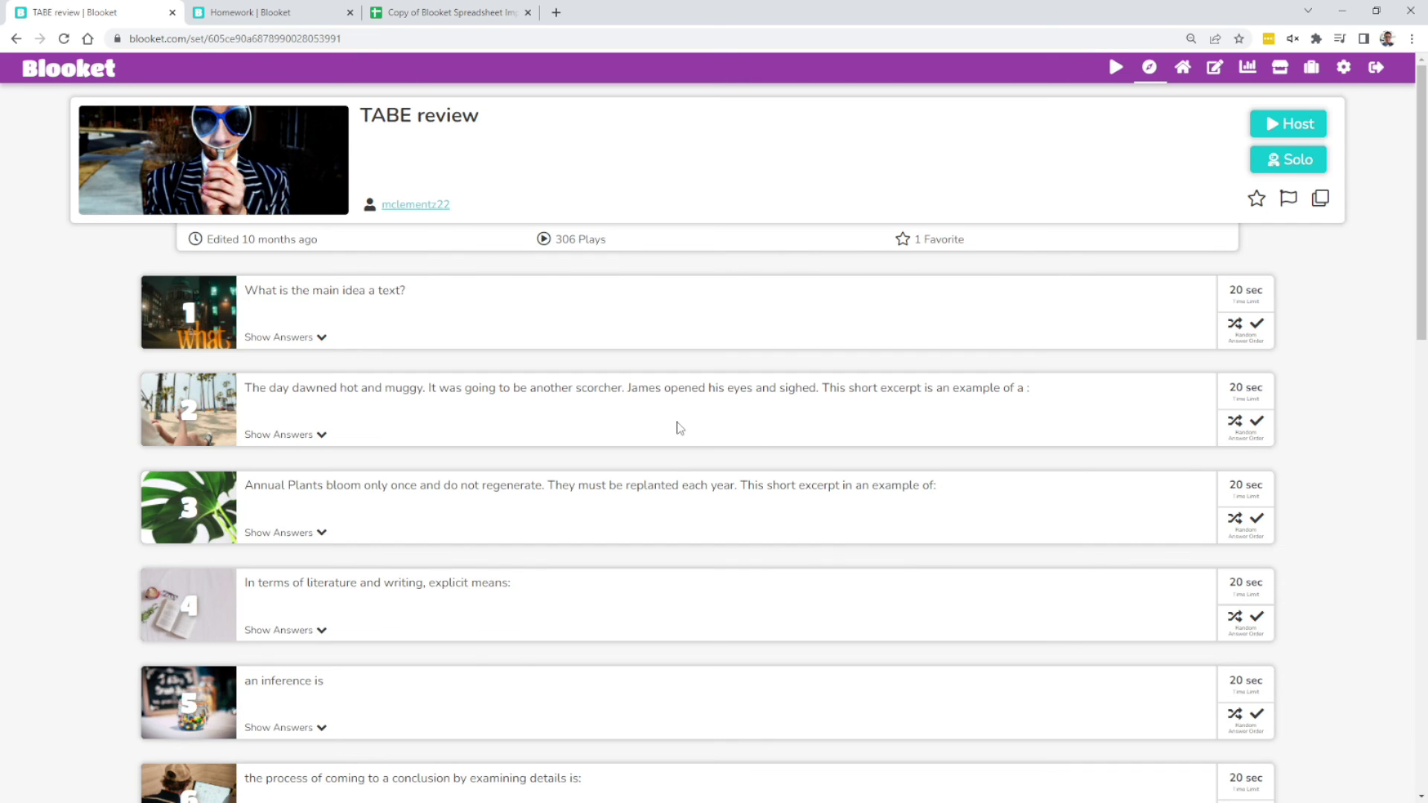
Review the list of questions in the TABE review set.
scroll(679, 427, down, 6)
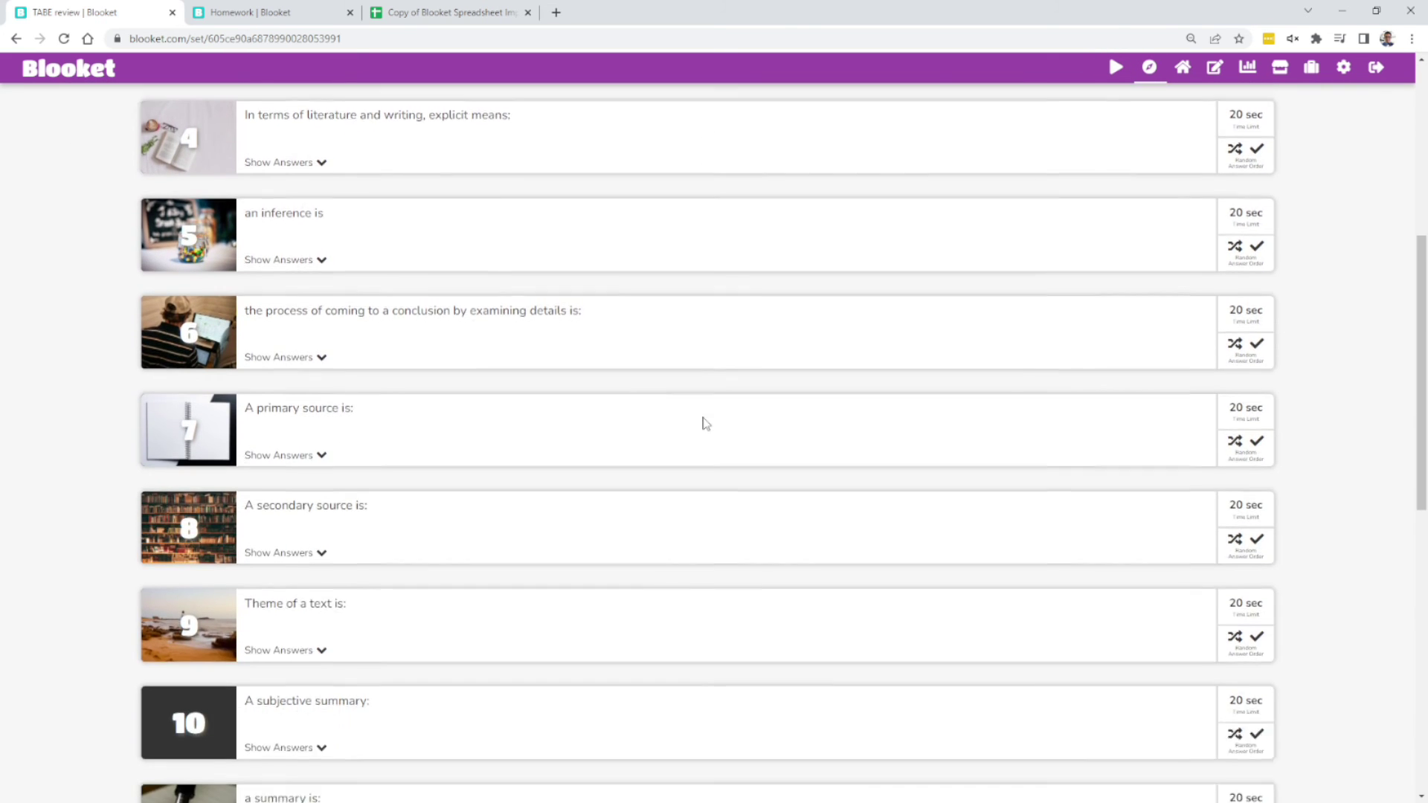
scroll(699, 424, down, 2)
scroll(654, 483, down, 2)
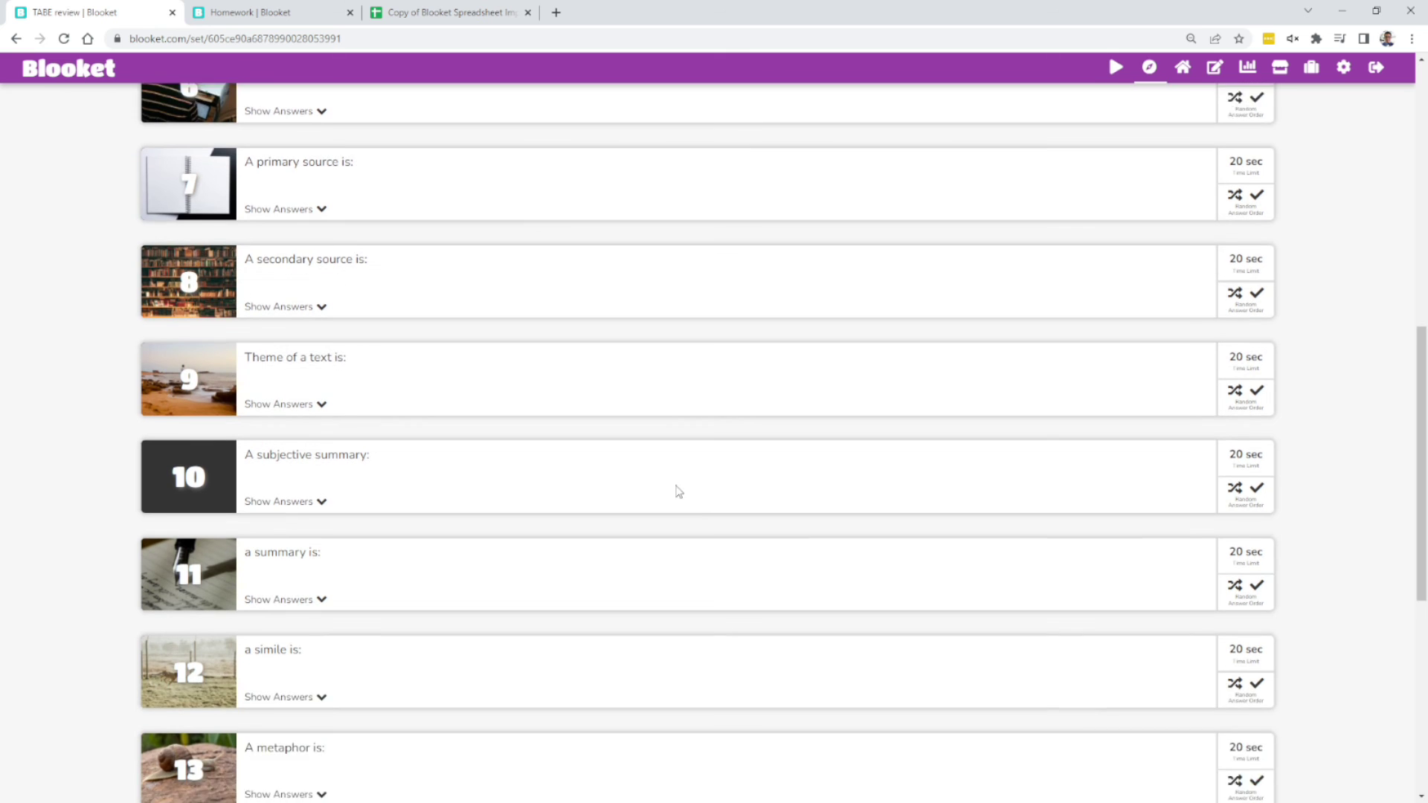
scroll(699, 491, down, 7)
scroll(1090, 617, up, 10)
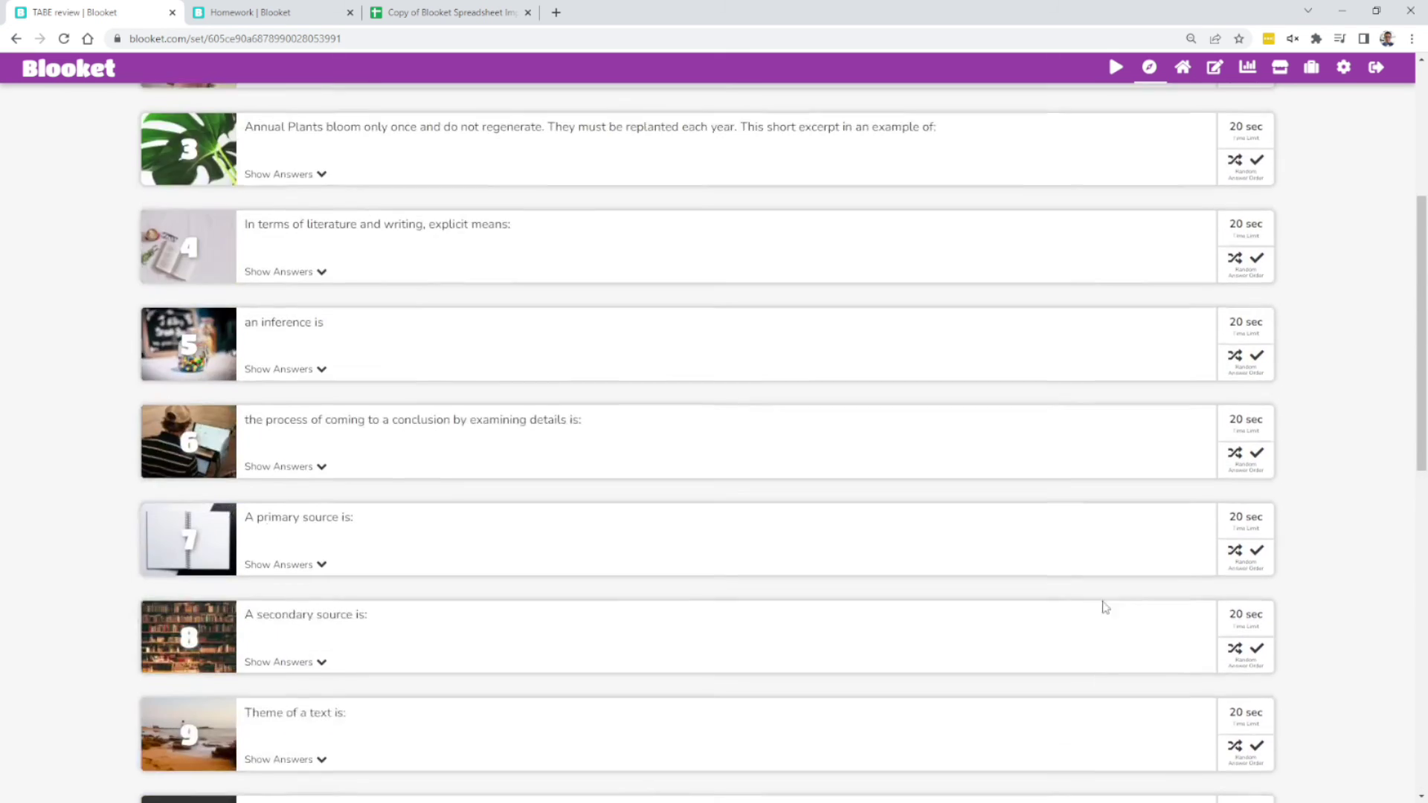
scroll(1108, 604, up, 5)
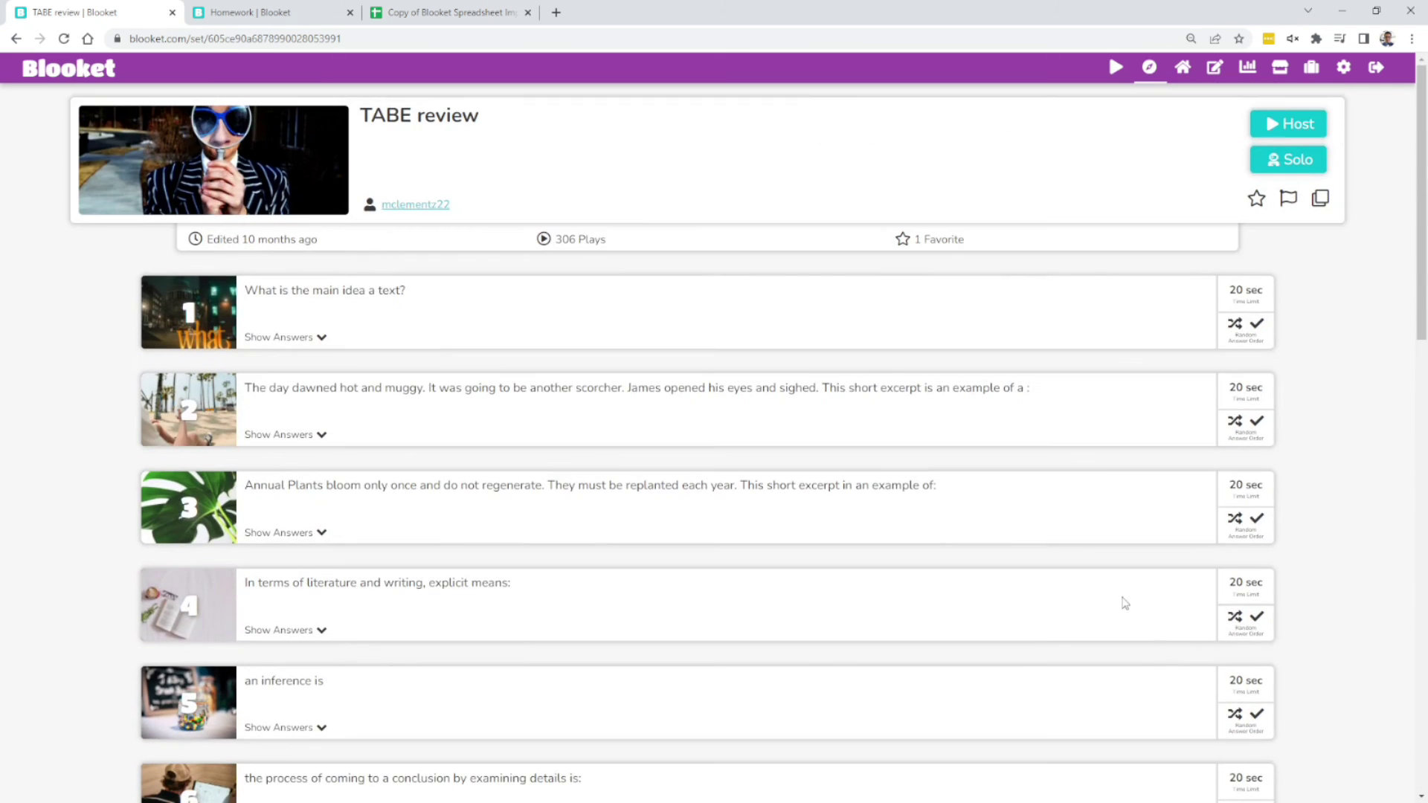
Add the TABE review set to favorites and try to duplicate it, declining the upgrade.
click(1256, 203)
click(1321, 202)
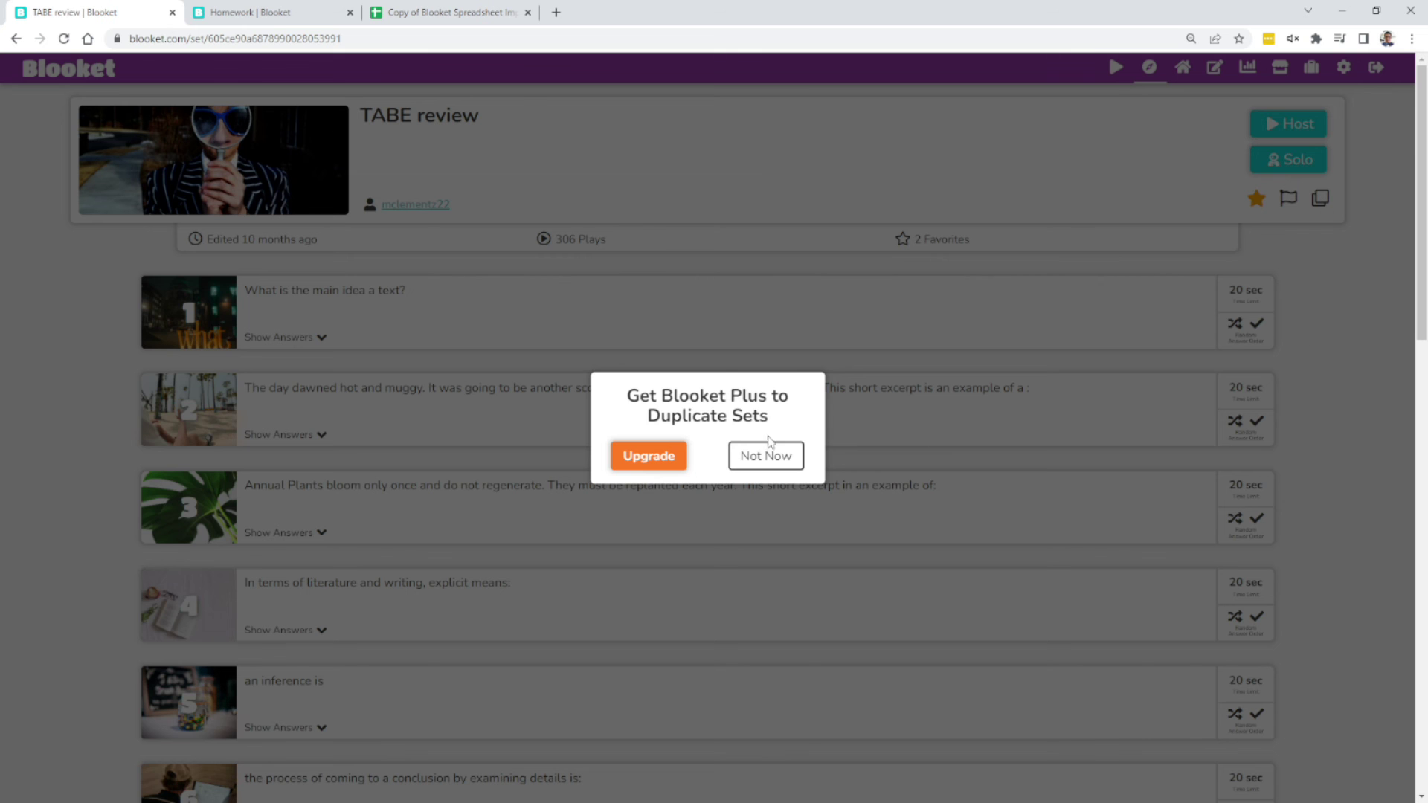
click(754, 456)
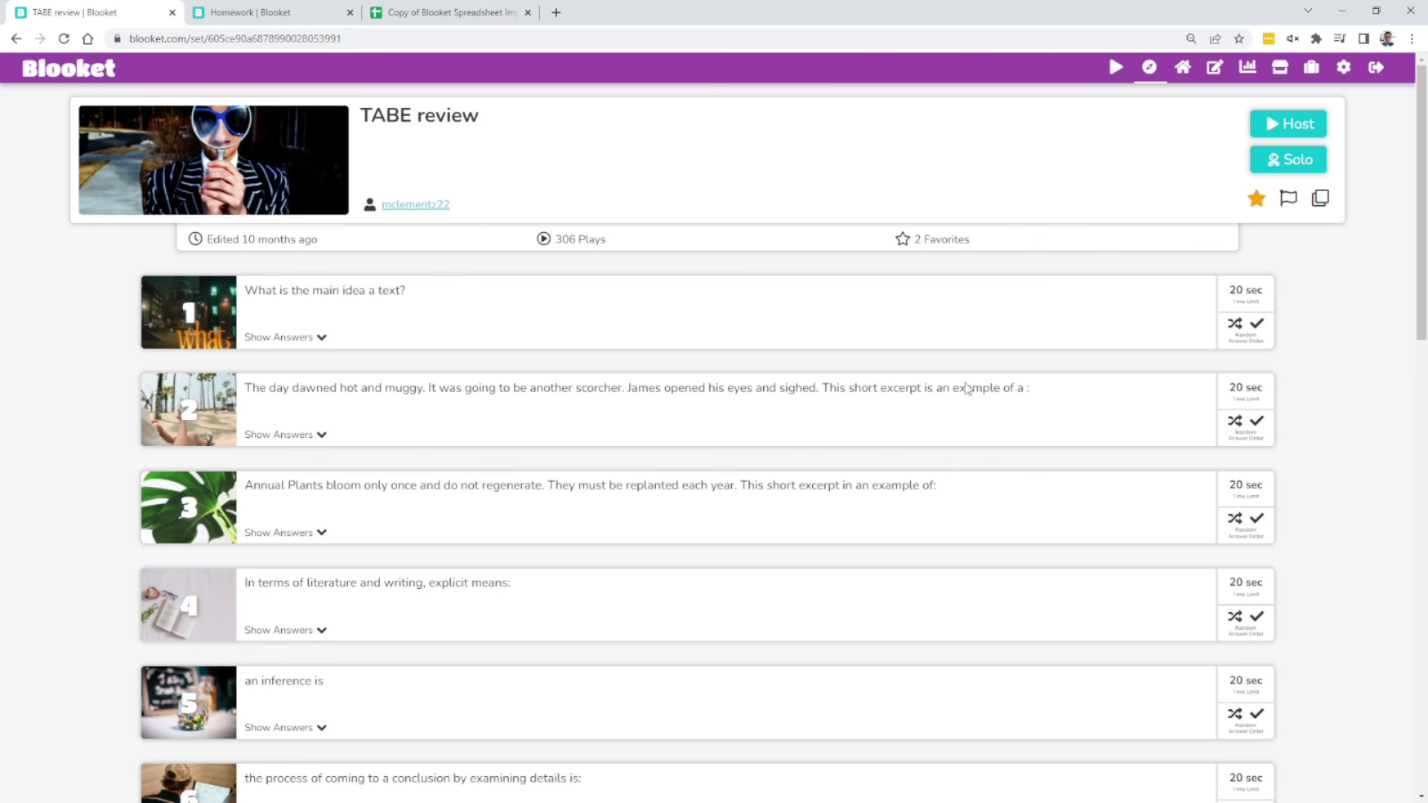
click(1321, 199)
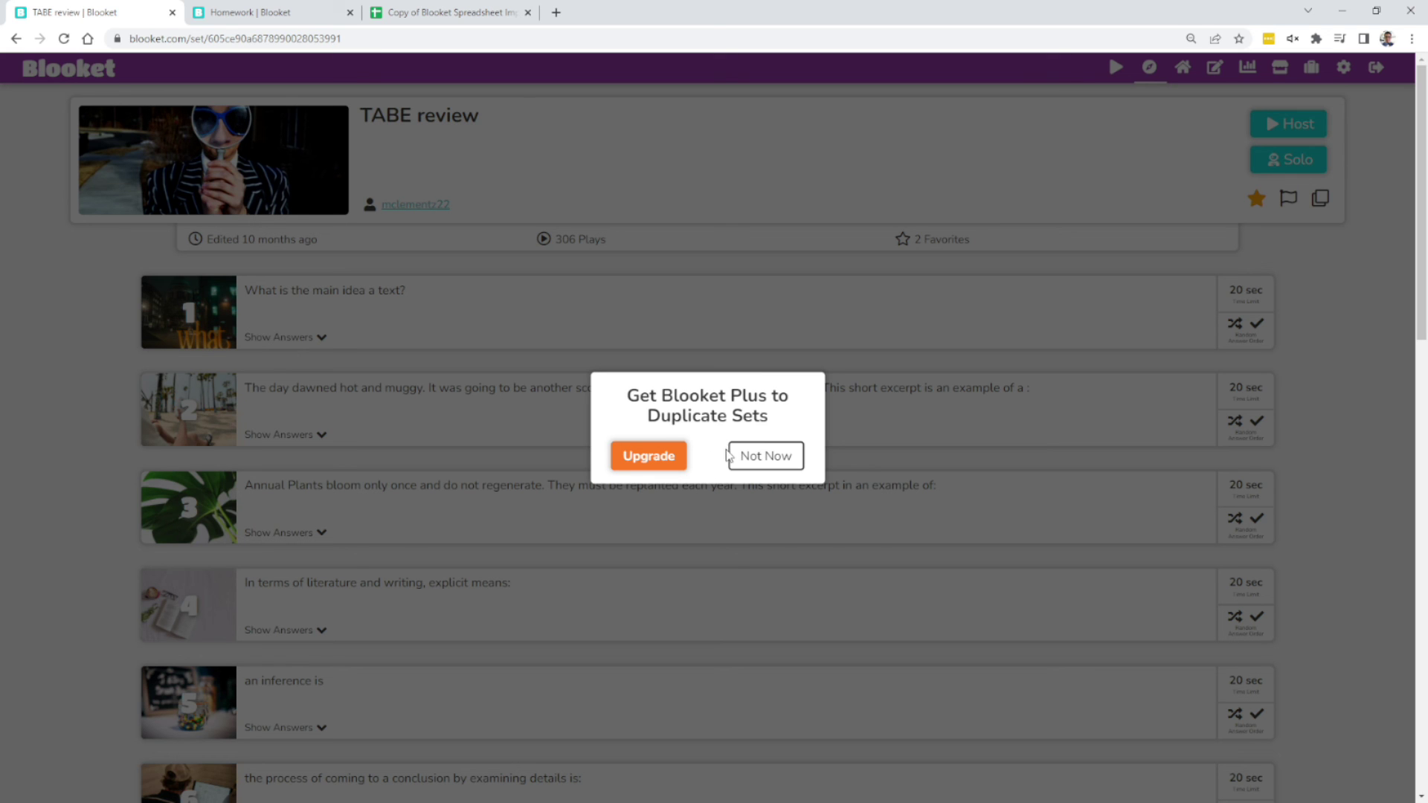
click(767, 462)
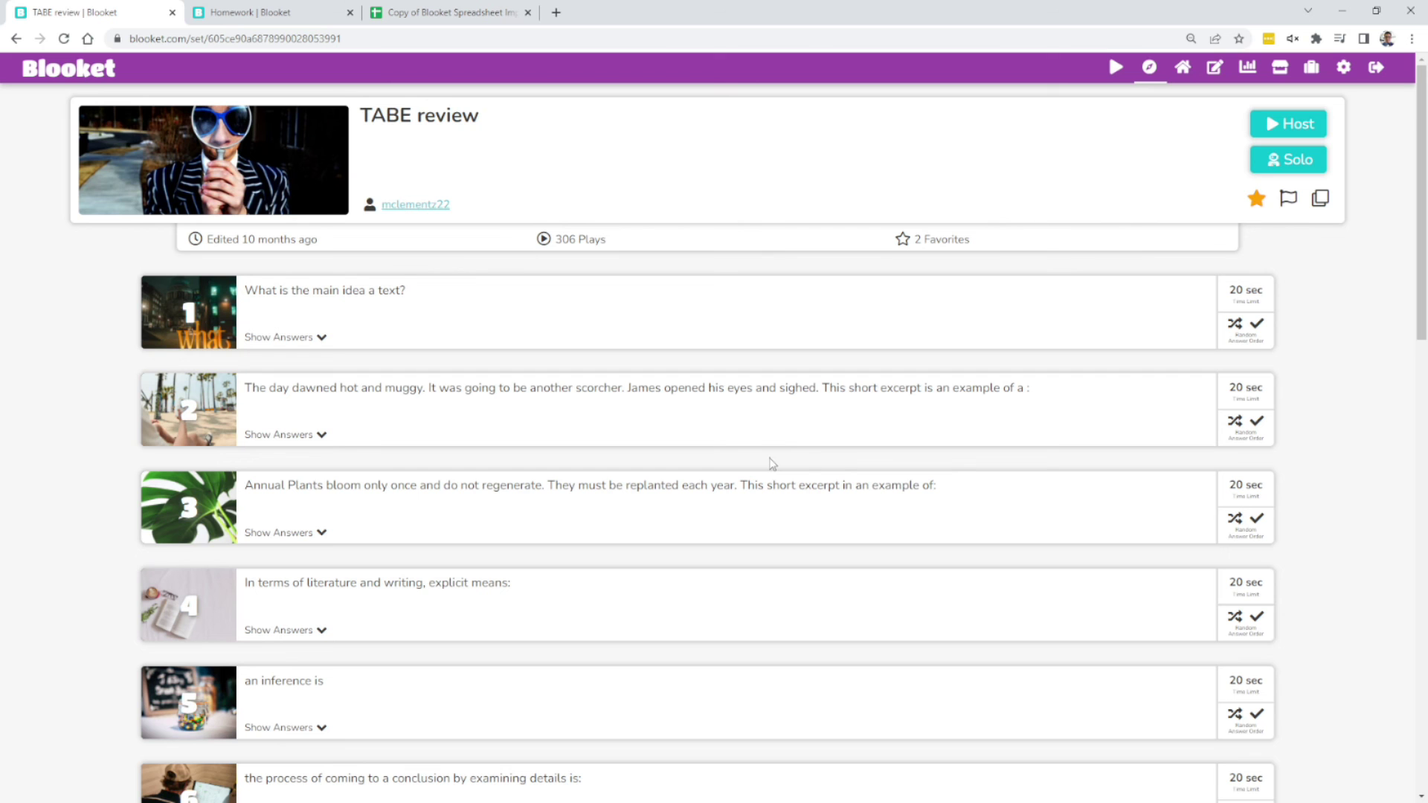
View the game modes for hosting the TABE review set, and look through the Discover and Settings pages.
click(1288, 131)
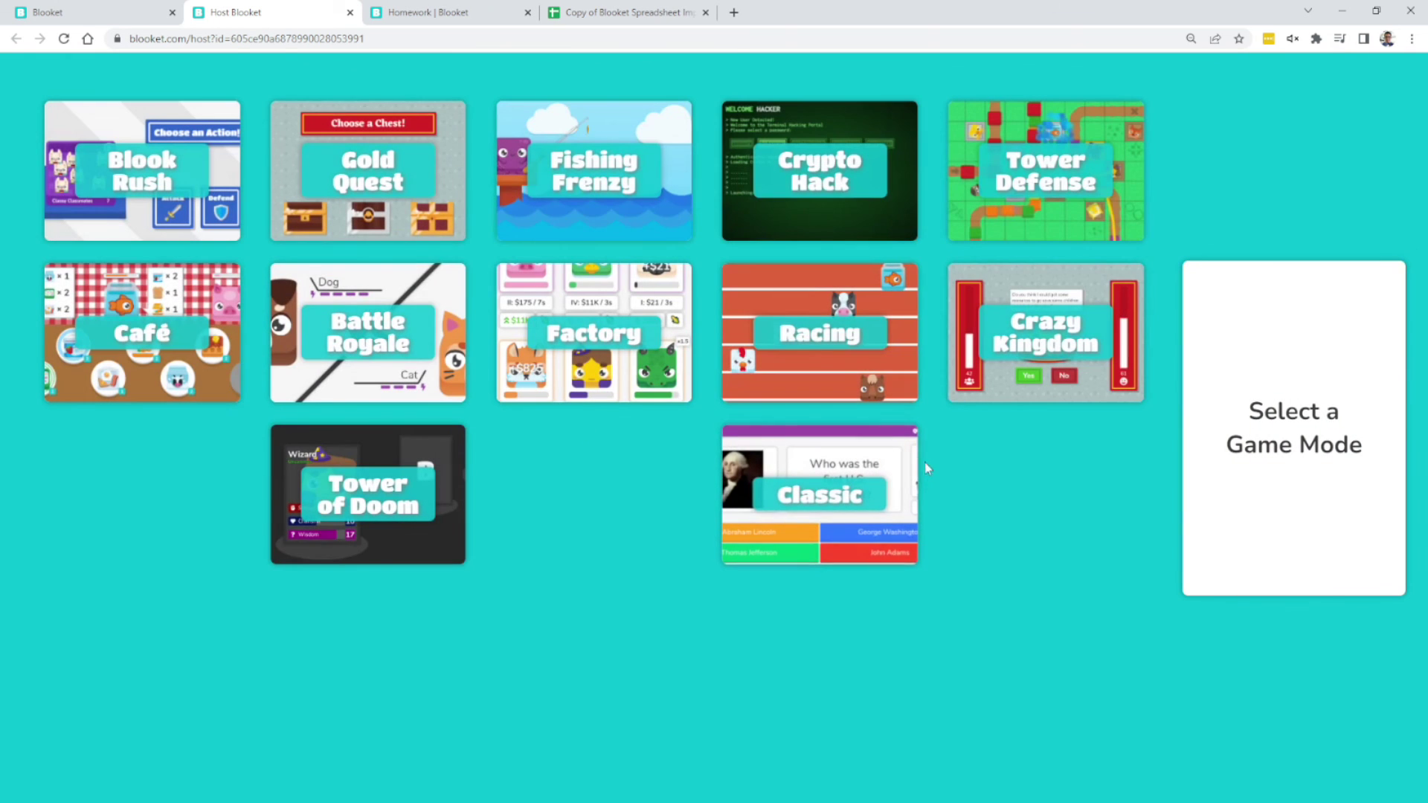
middle_click(275, 8)
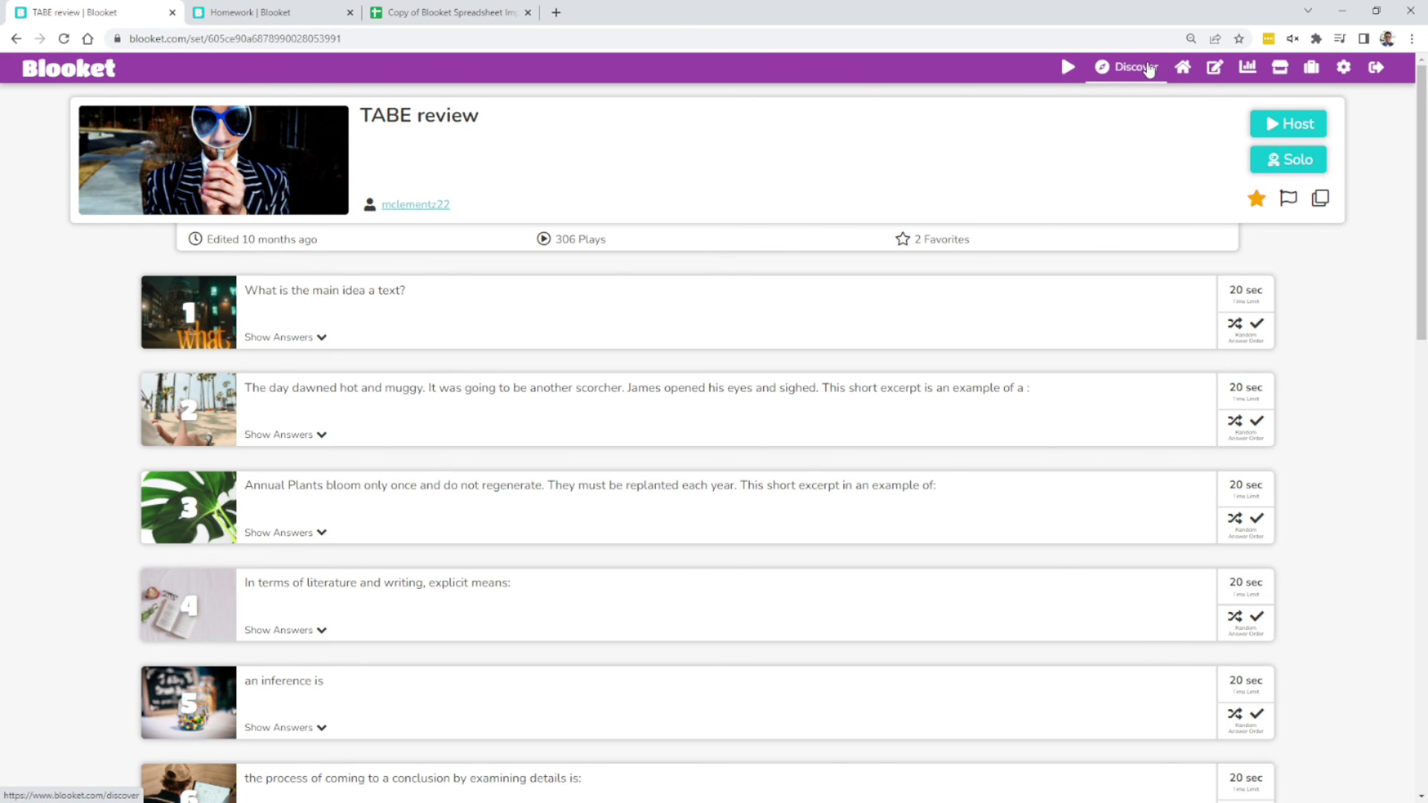
click(1149, 67)
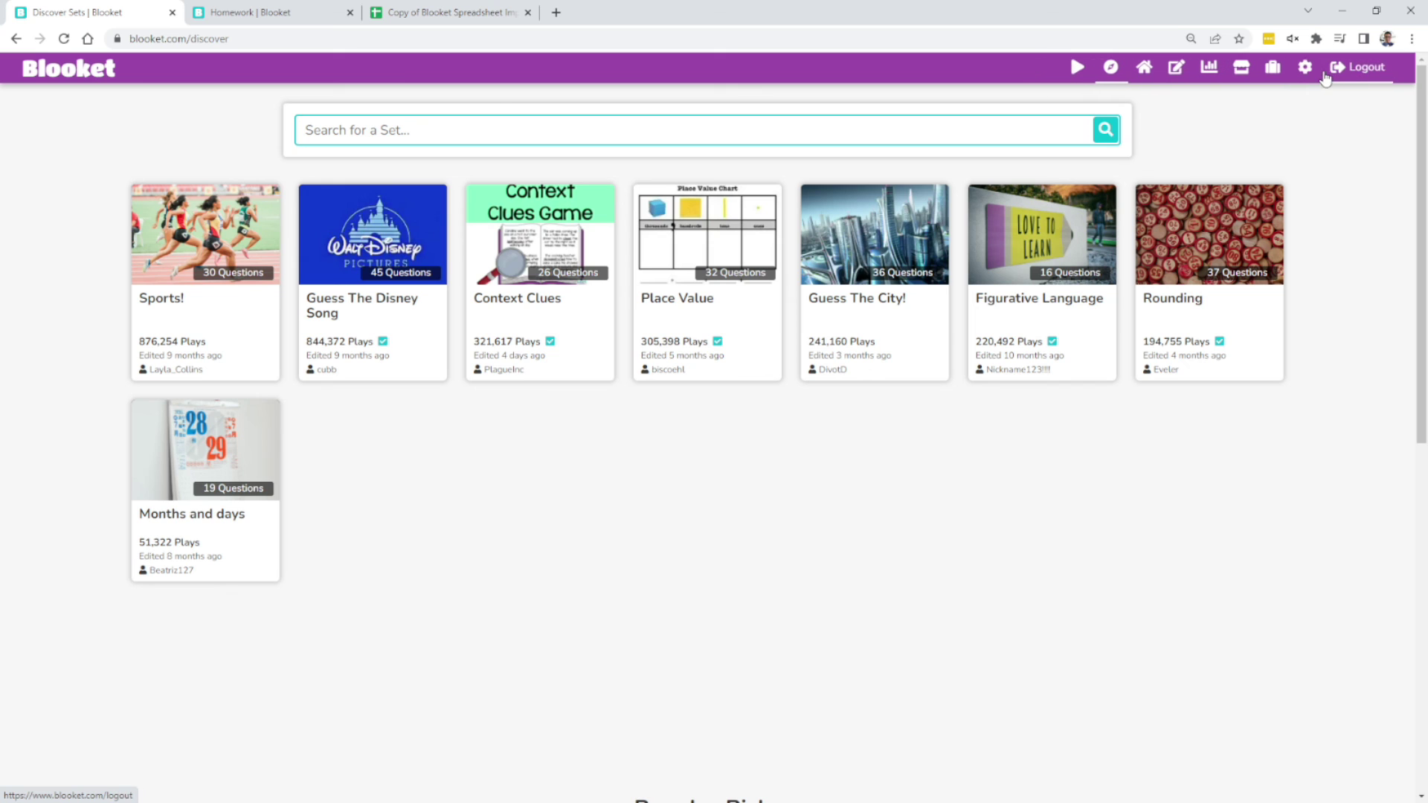
click(1302, 69)
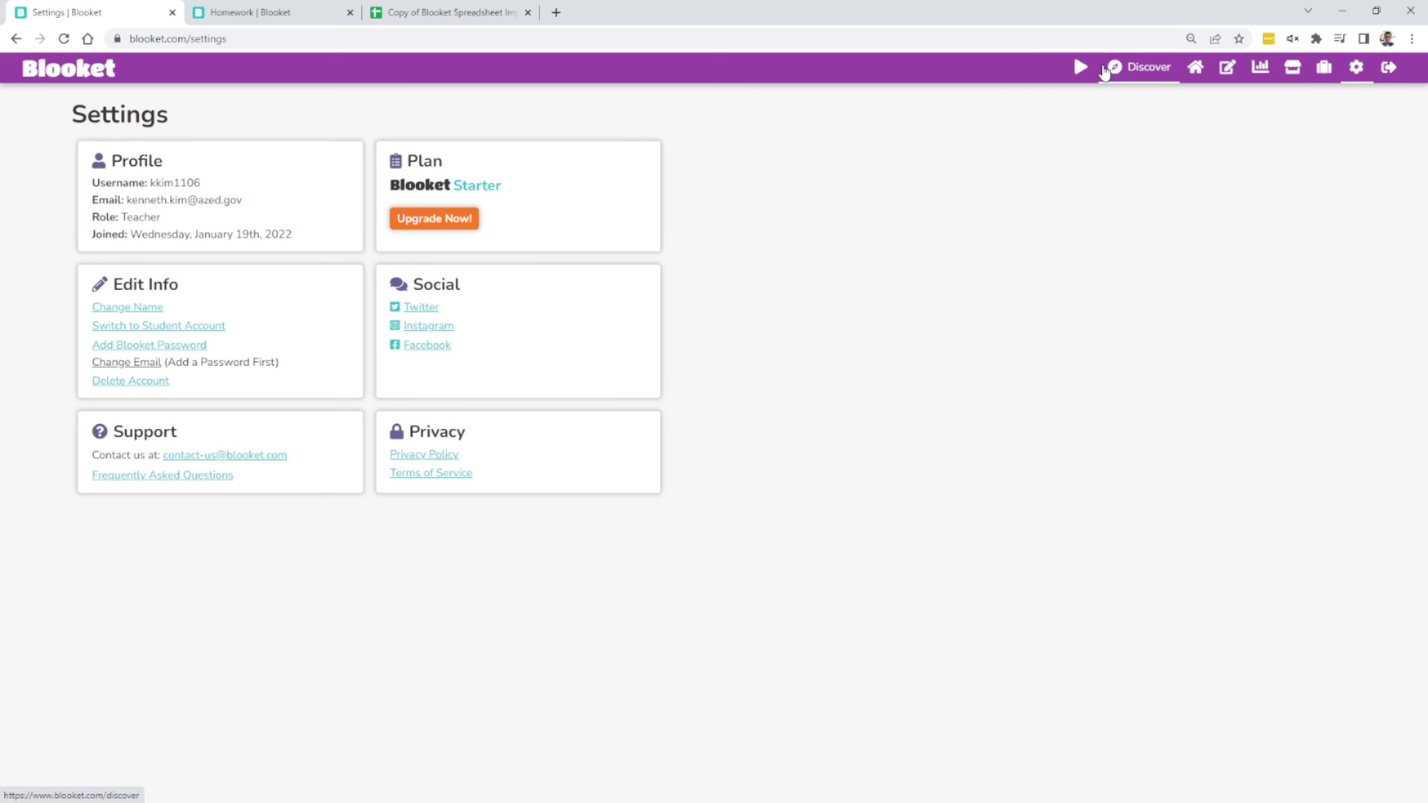
Try to duplicate the Guess The Disney Song set from Discover and view the Blooket upgrade plans.
click(1112, 68)
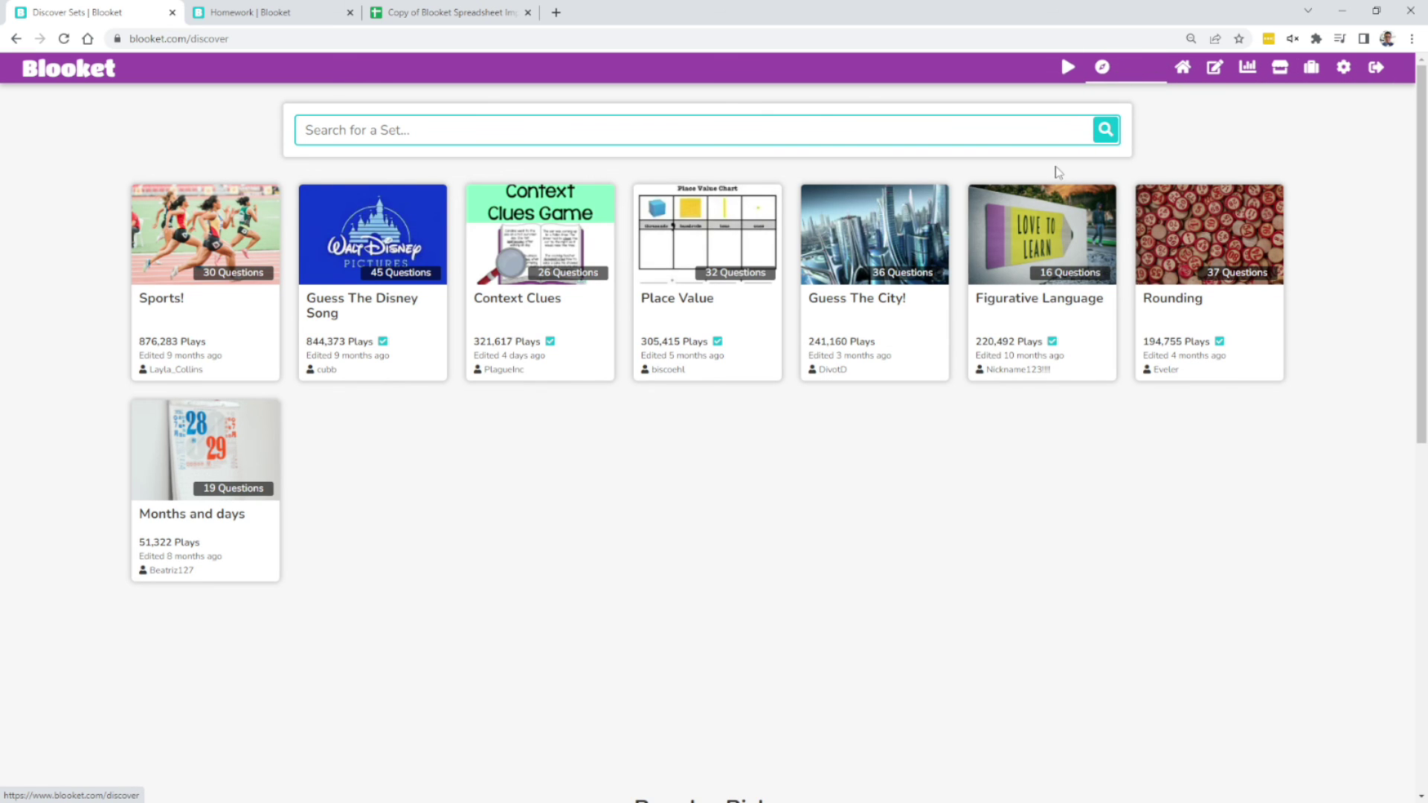
click(386, 318)
click(1320, 197)
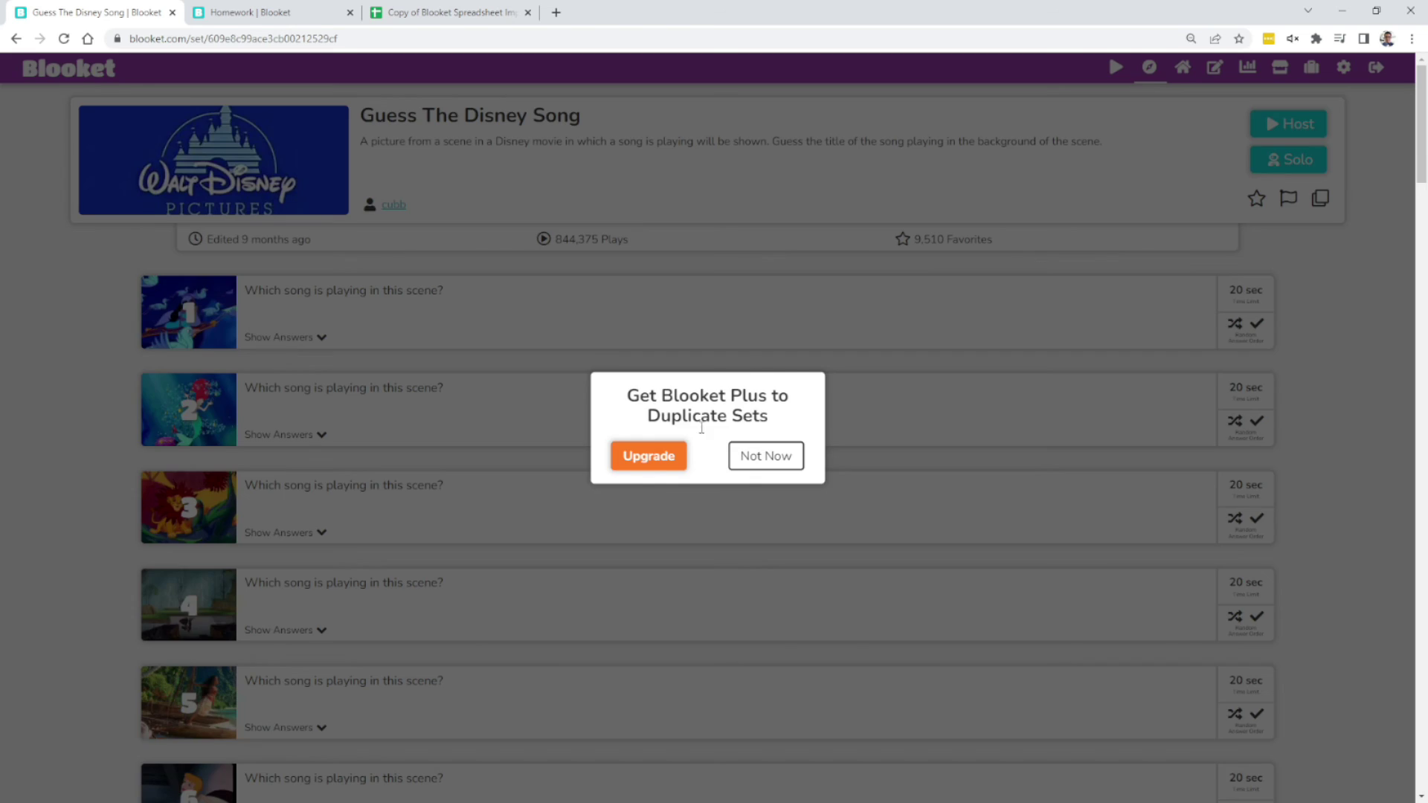
click(647, 456)
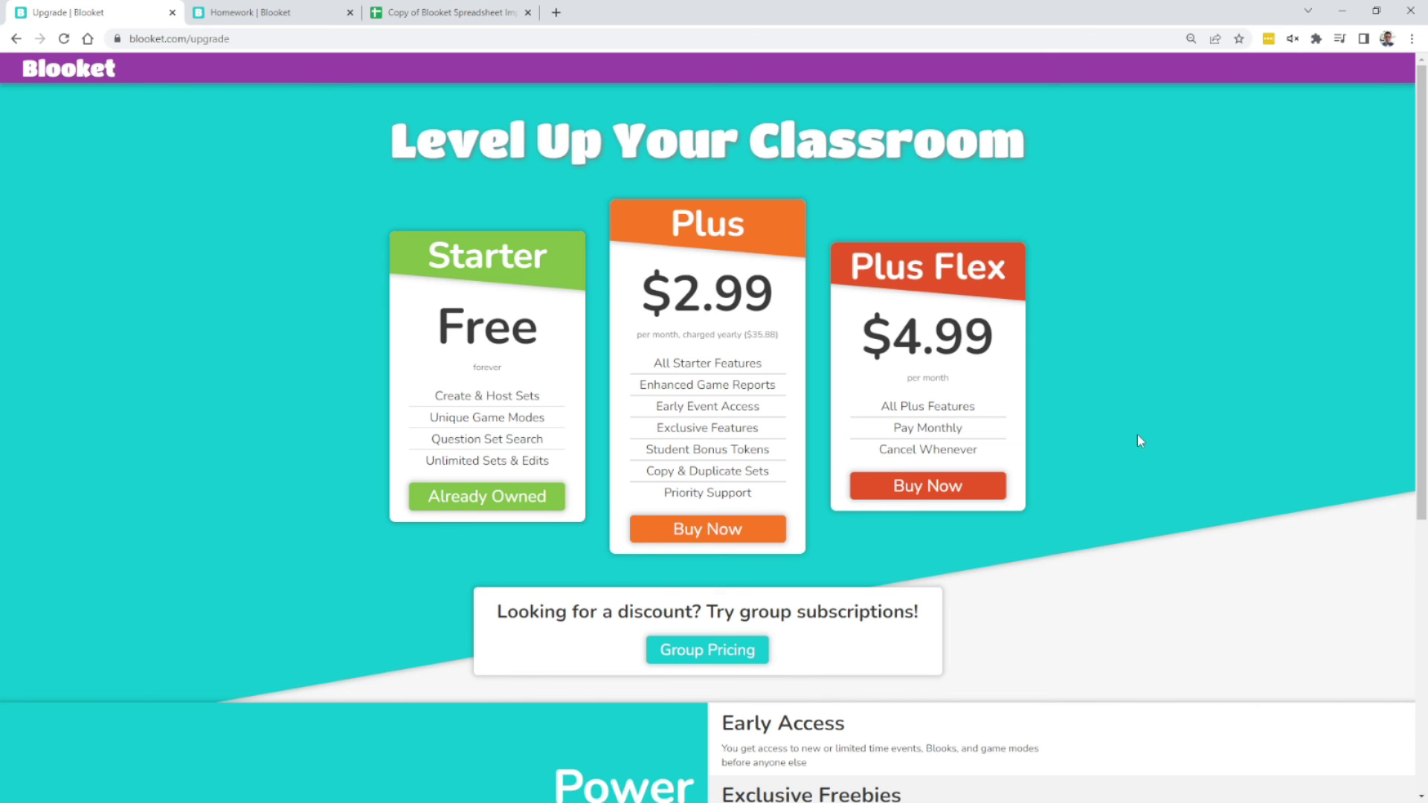